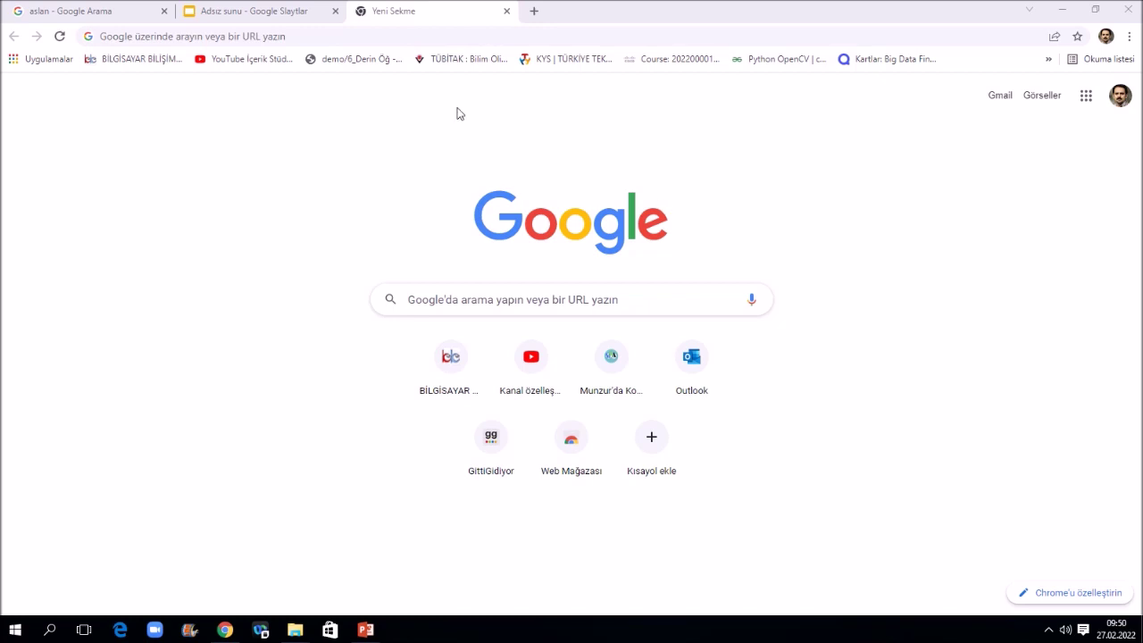
# Open the Google apps panel on the New Tab page and scroll down to Slaytlar
pyautogui.click(1086, 95)
pyautogui.scroll(-1, 1092, 301)
pyautogui.scroll(-3, 1093, 348)
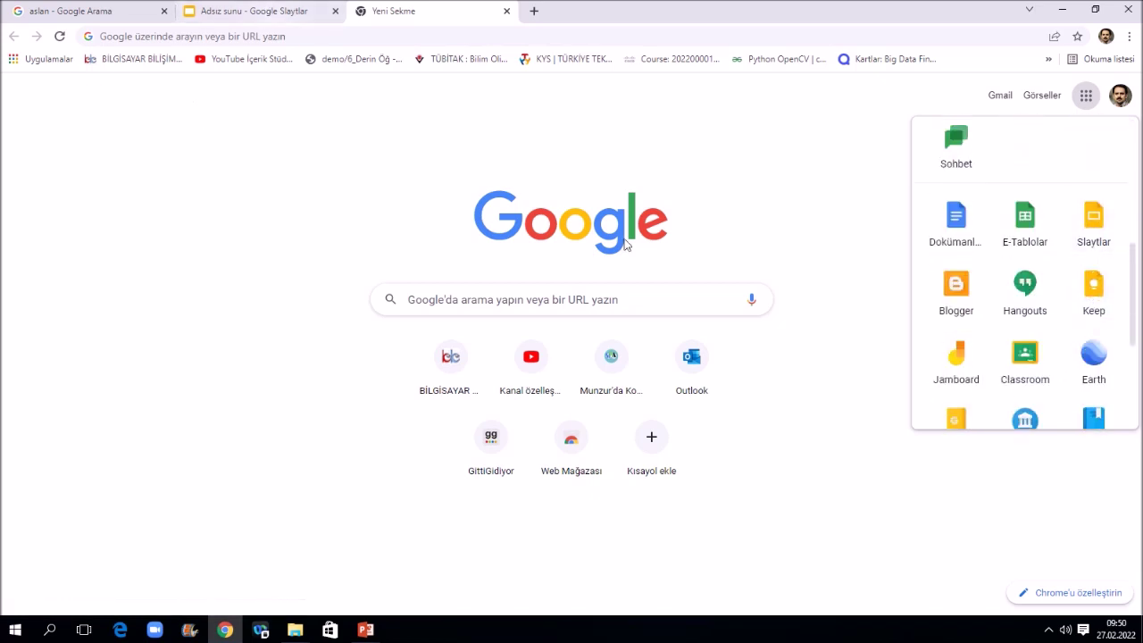
# Return to the 'Adsız sunu' Google Slides presentation and scroll through its Temalar themes
pyautogui.click(229, 11)
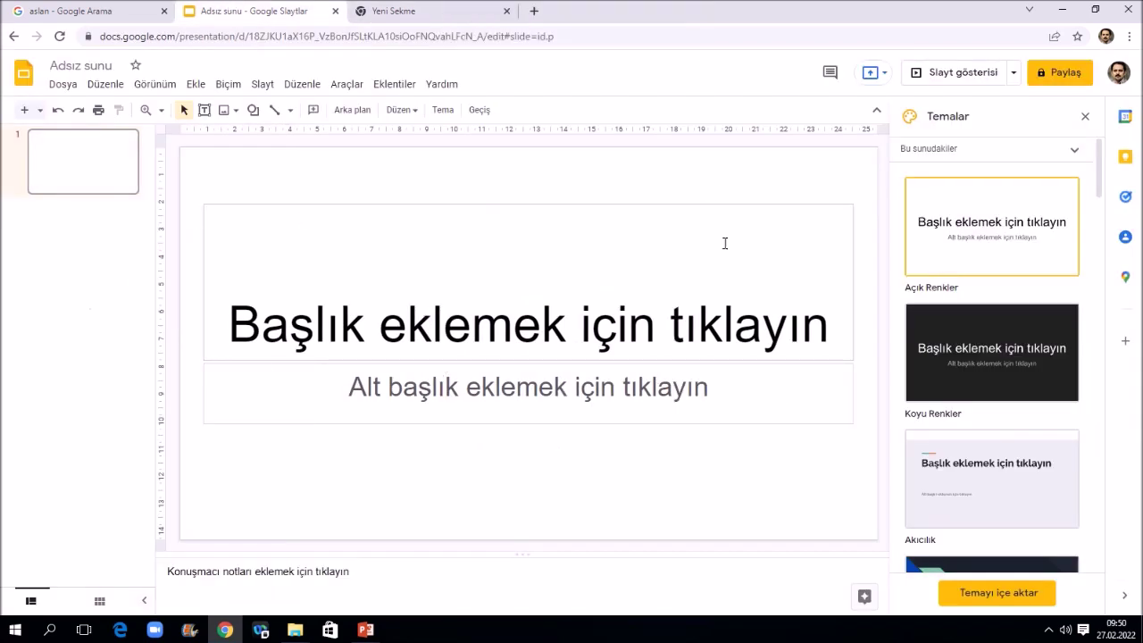
pyautogui.scroll(-2, 1003, 423)
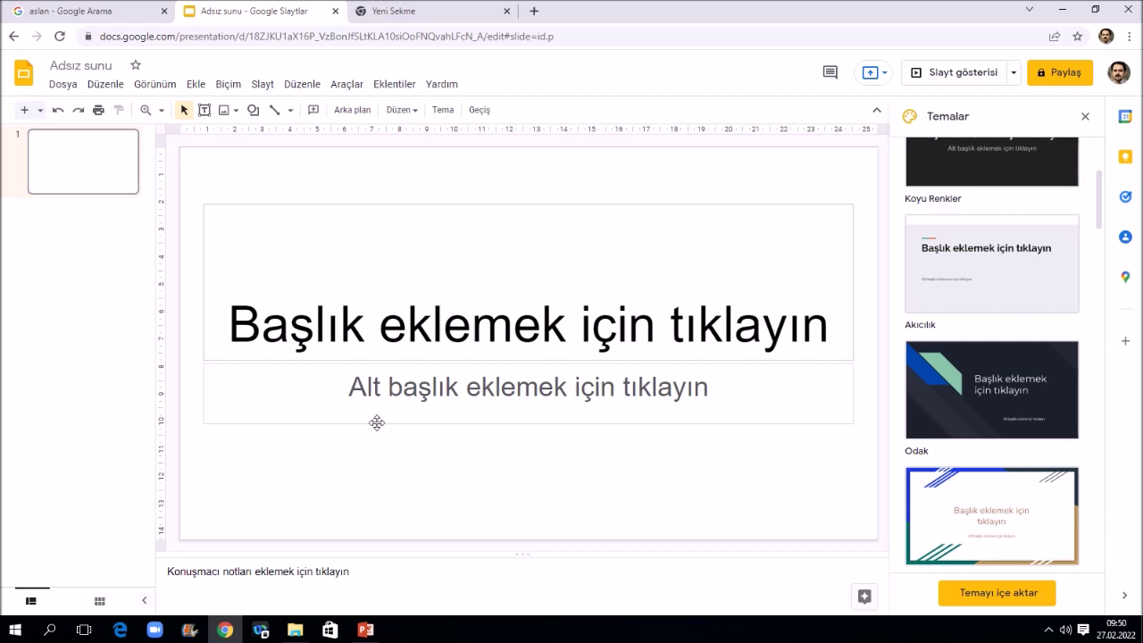
pyautogui.click(50, 630)
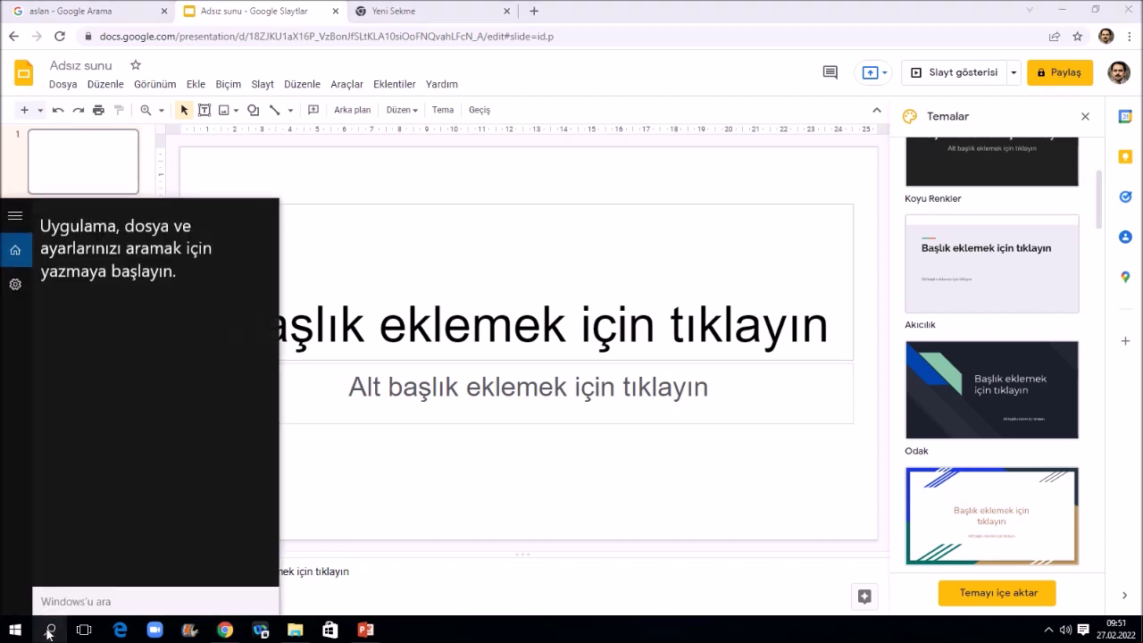
# Search Windows for 'power' to find PowerPoint 2016 among the results
pyautogui.write('power')
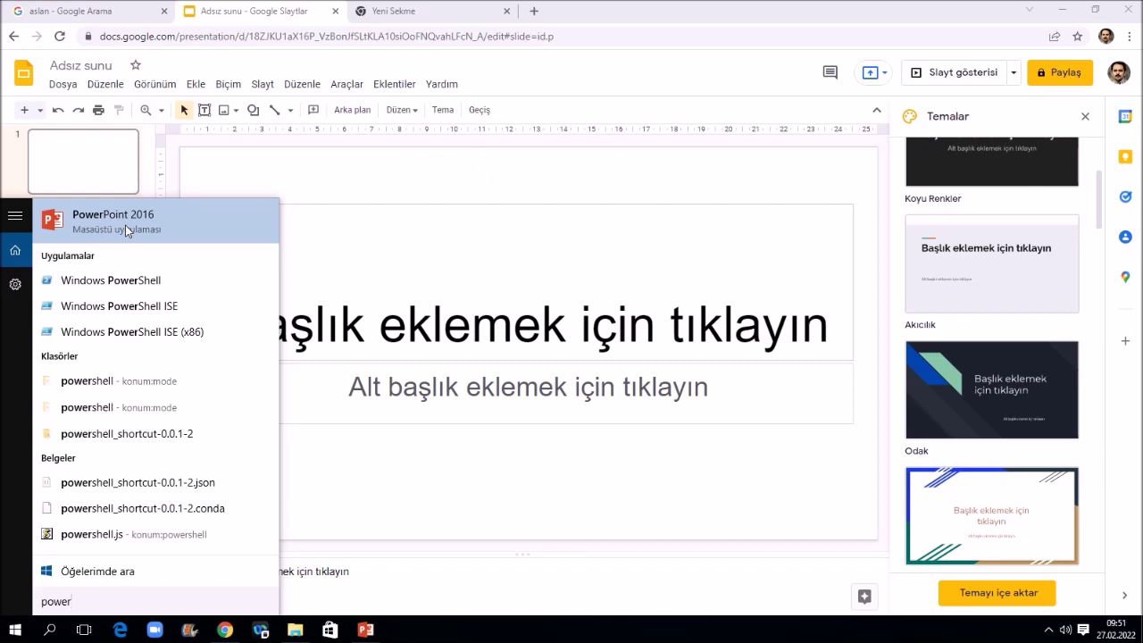
pyautogui.click(365, 629)
# Bring the ÖĞRETMEN-AİLE thesis presentation to the front instead of the Python deck
pyautogui.click(443, 563)
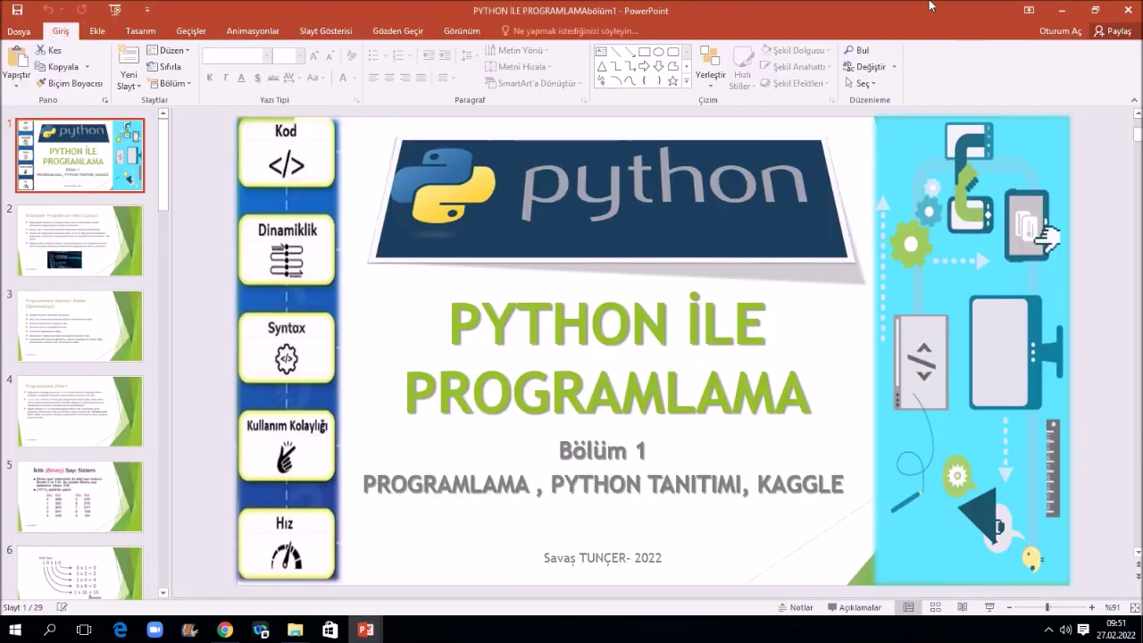
pyautogui.click(96, 30)
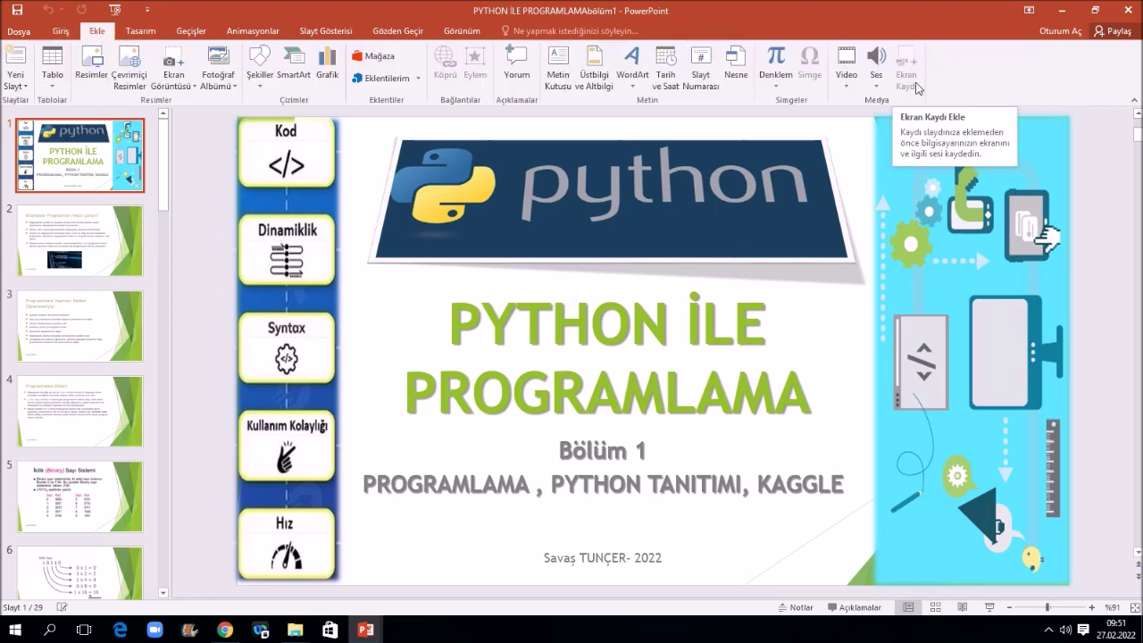
pyautogui.moveTo(365, 630)
pyautogui.click(286, 544)
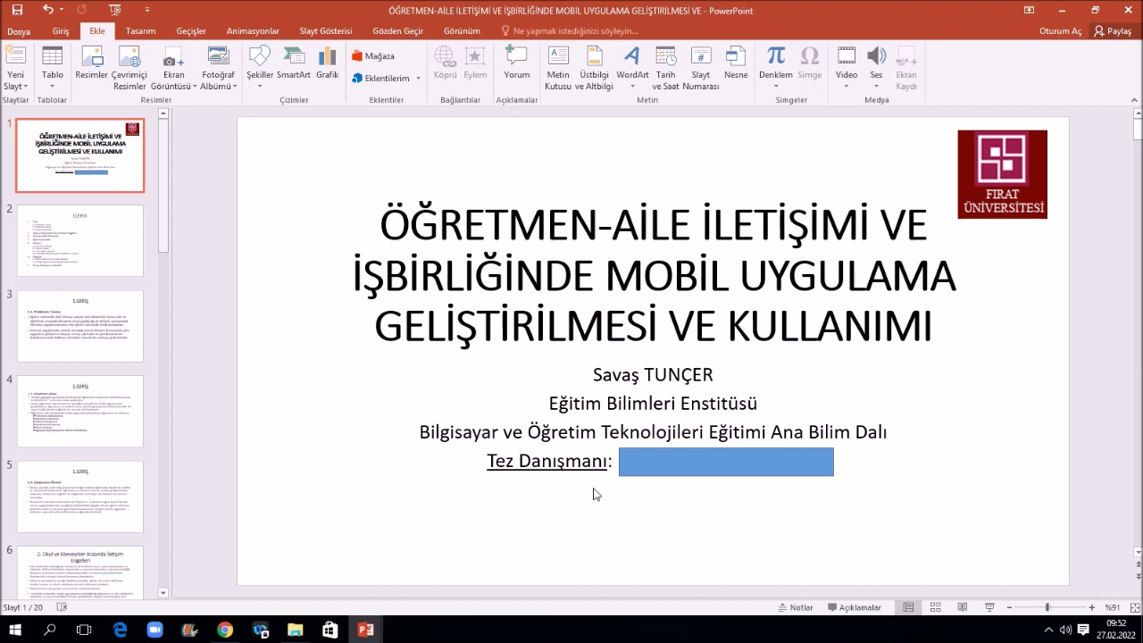
# Step through thesis slides 2 to 10, from İÇERİK to the 5.2 Çalışma Grubu table
pyautogui.click(116, 258)
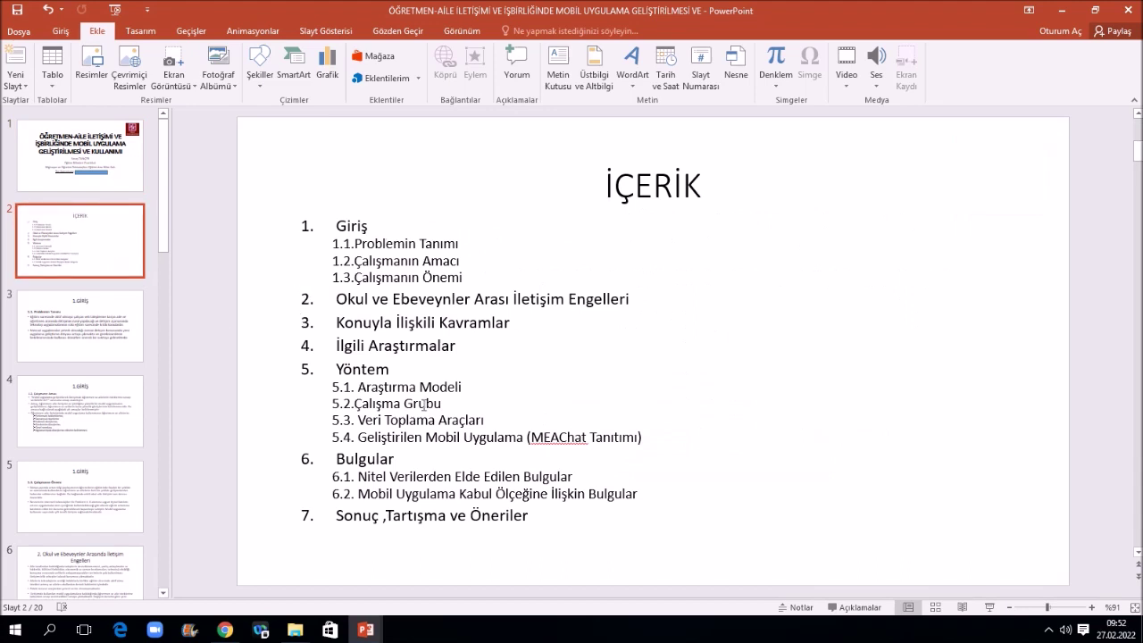
pyautogui.click(92, 324)
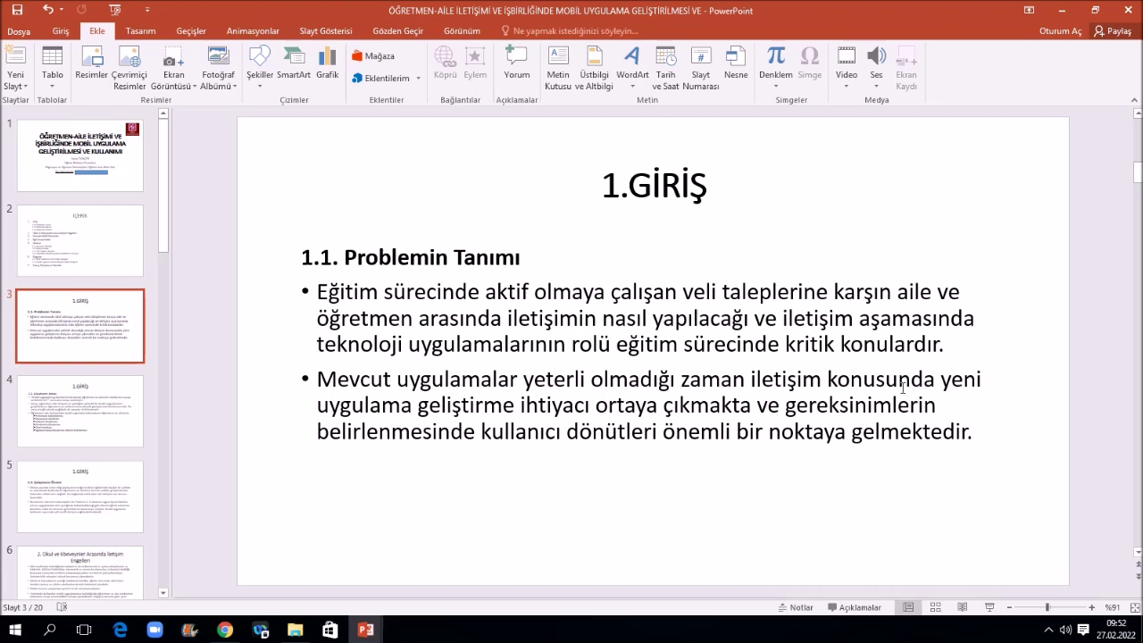
pyautogui.click(103, 416)
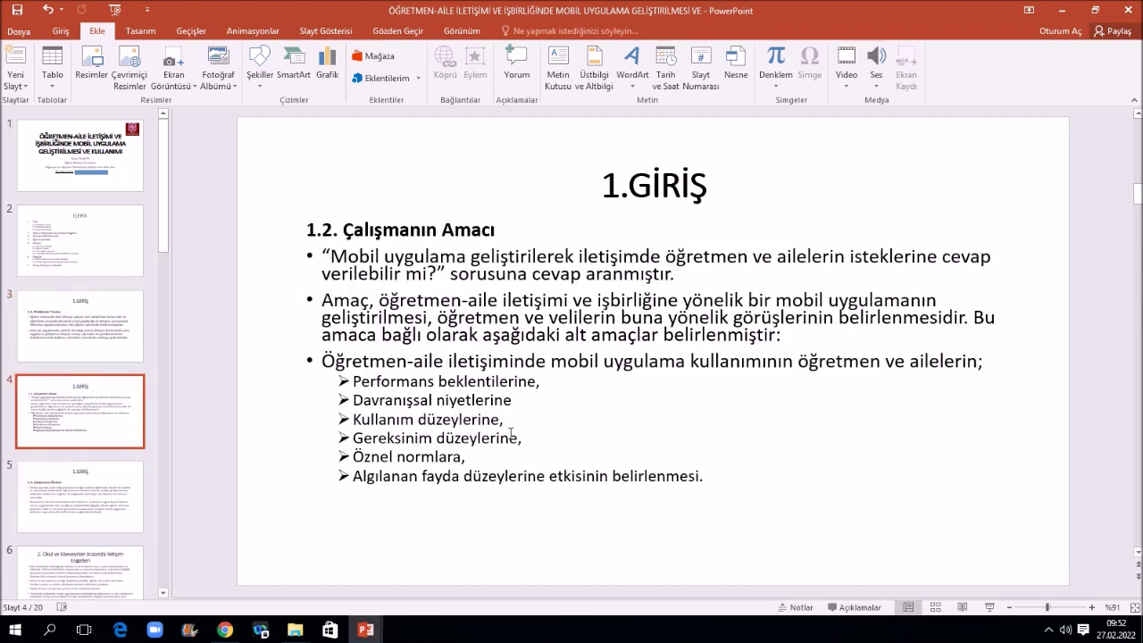
pyautogui.click(114, 496)
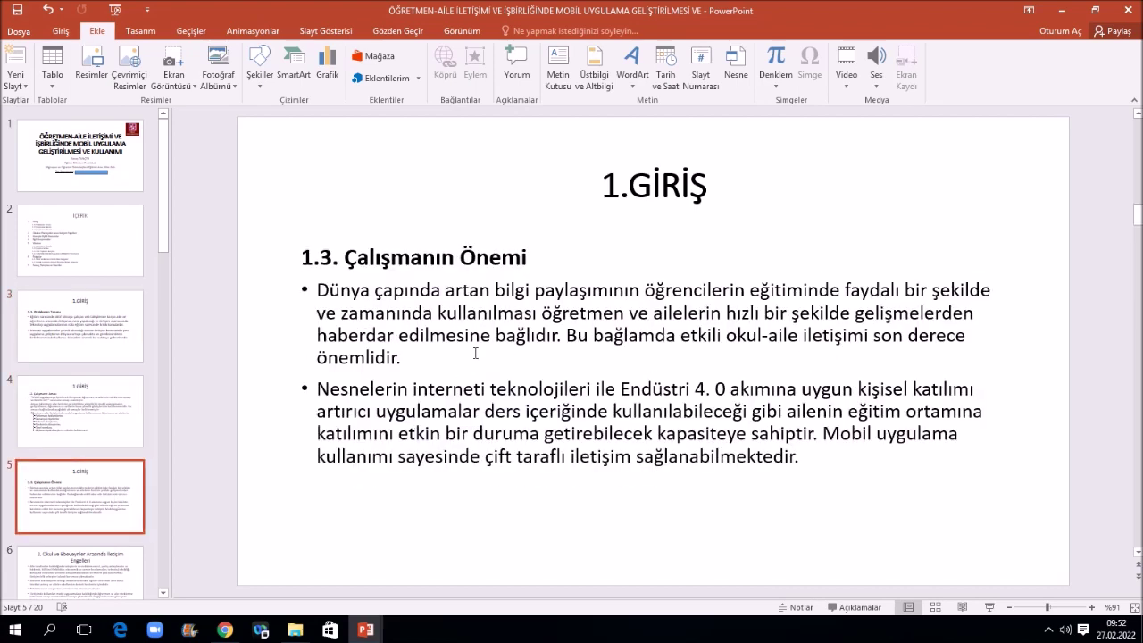
pyautogui.click(111, 563)
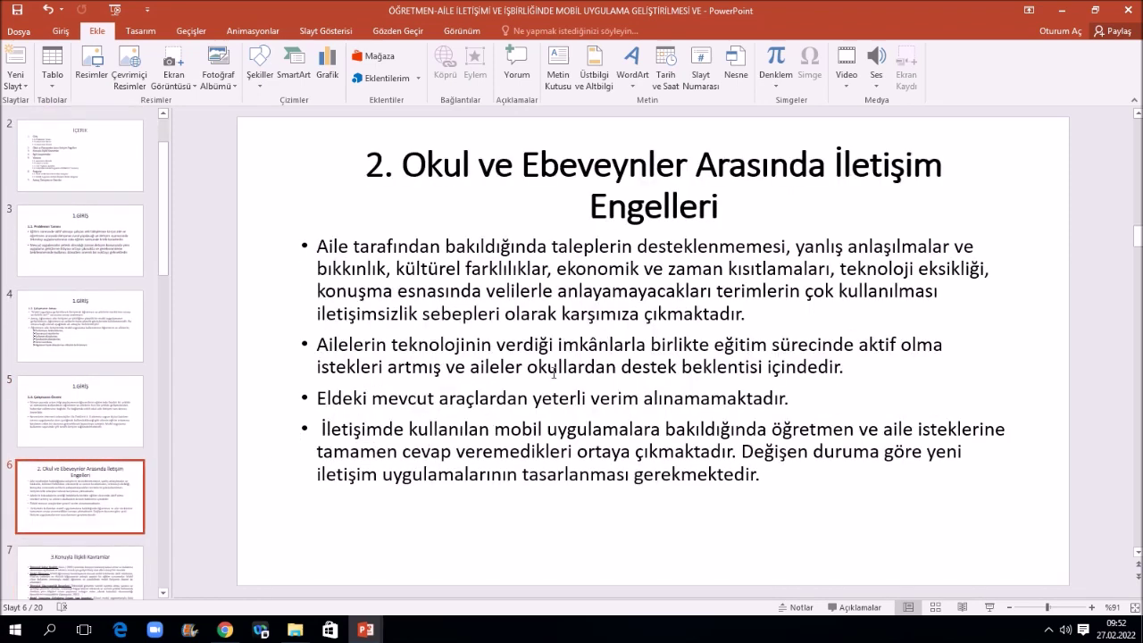
pyautogui.scroll(-1, 554, 372)
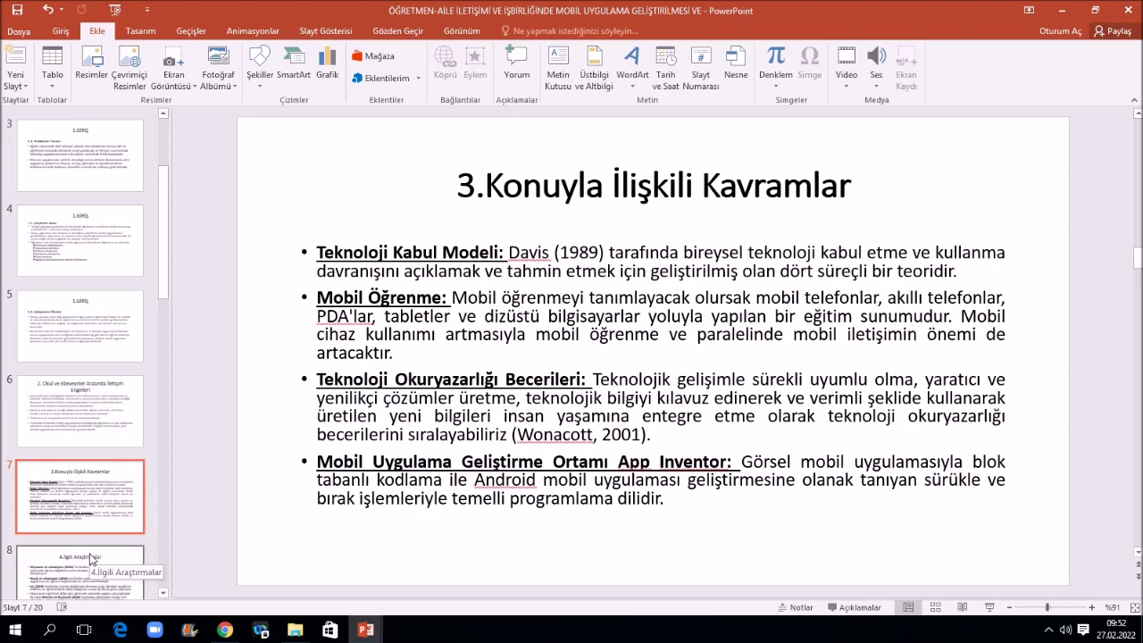
pyautogui.click(90, 560)
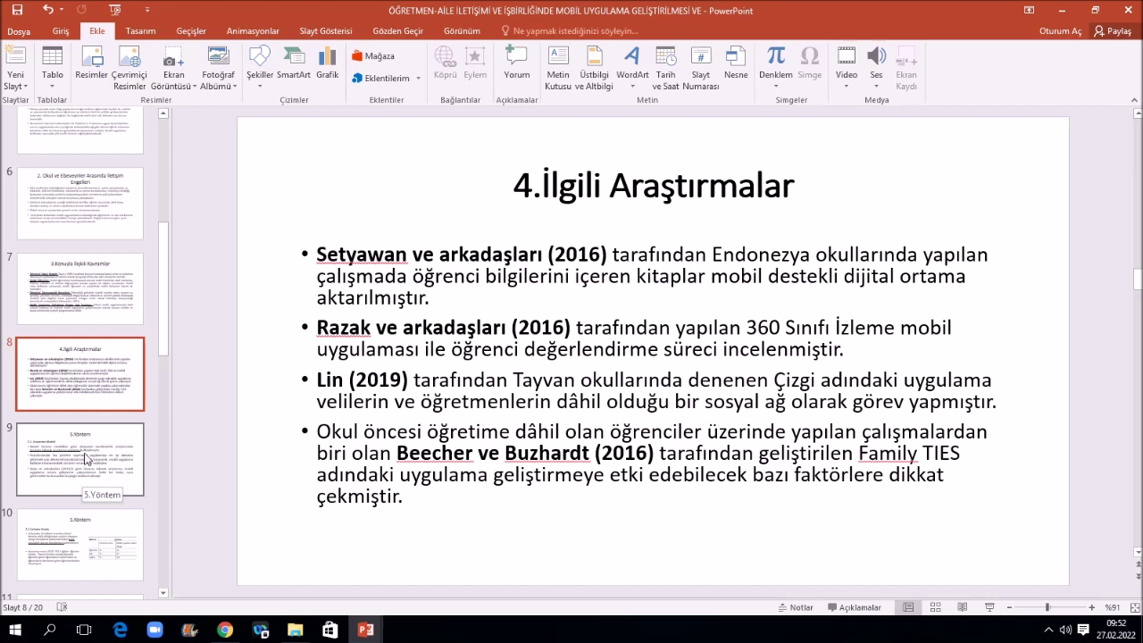
pyautogui.click(86, 458)
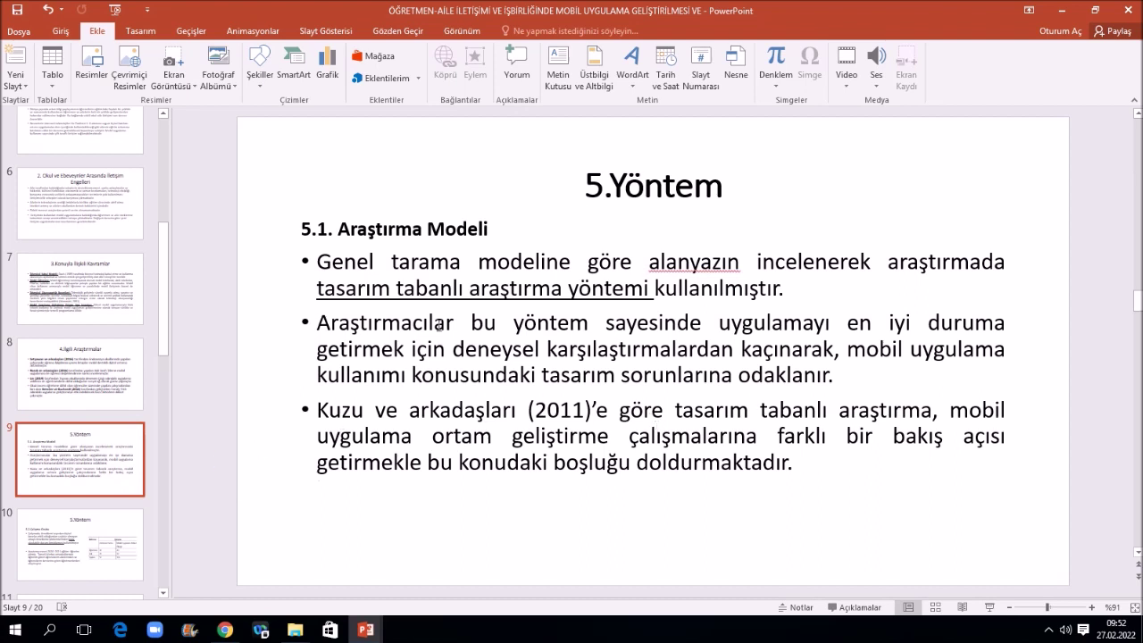
pyautogui.click(103, 546)
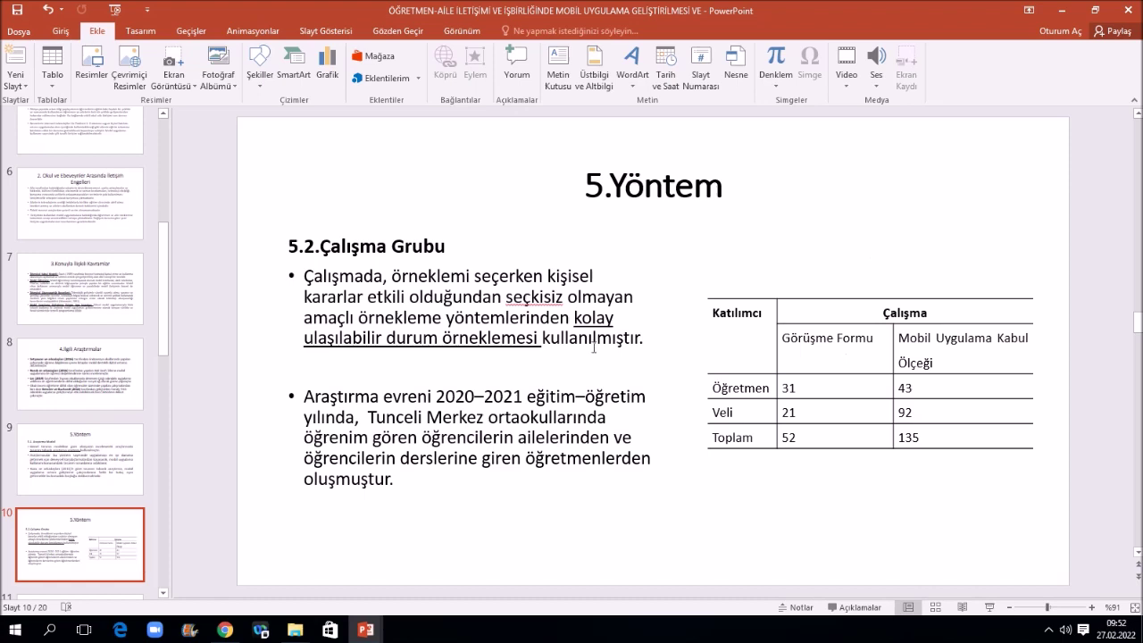
pyautogui.scroll(-3, 100, 527)
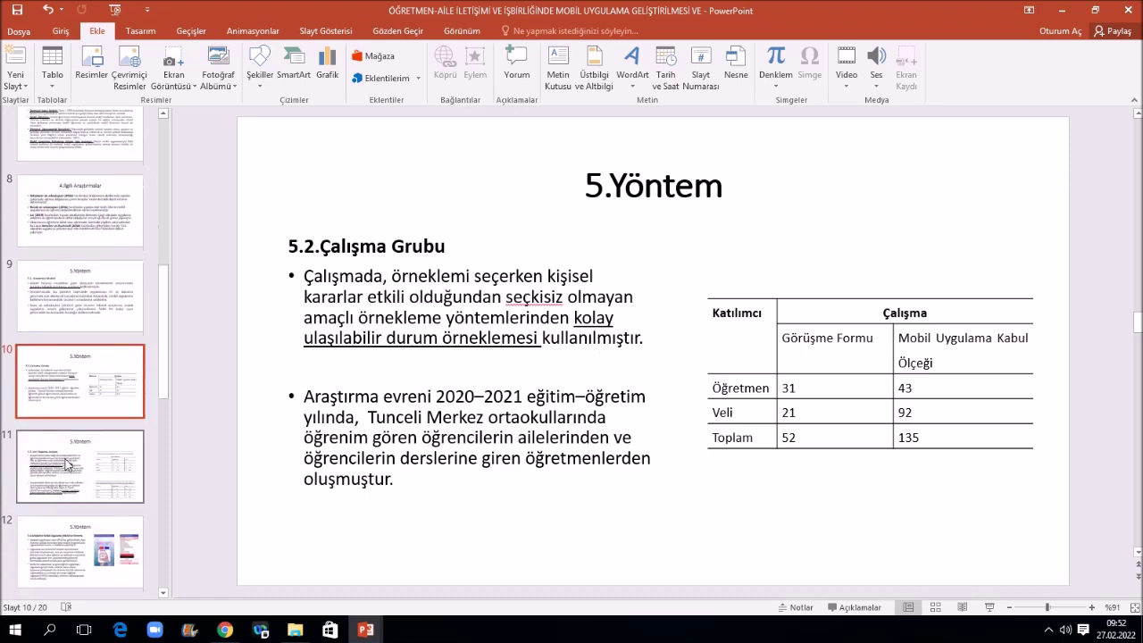
pyautogui.click(96, 489)
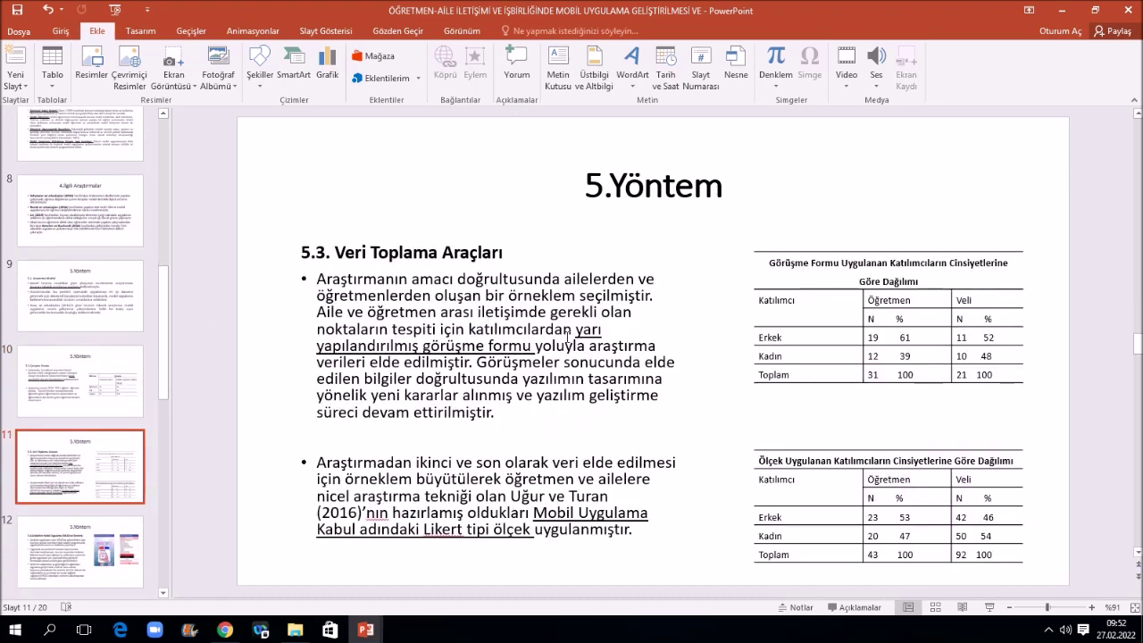
pyautogui.click(114, 527)
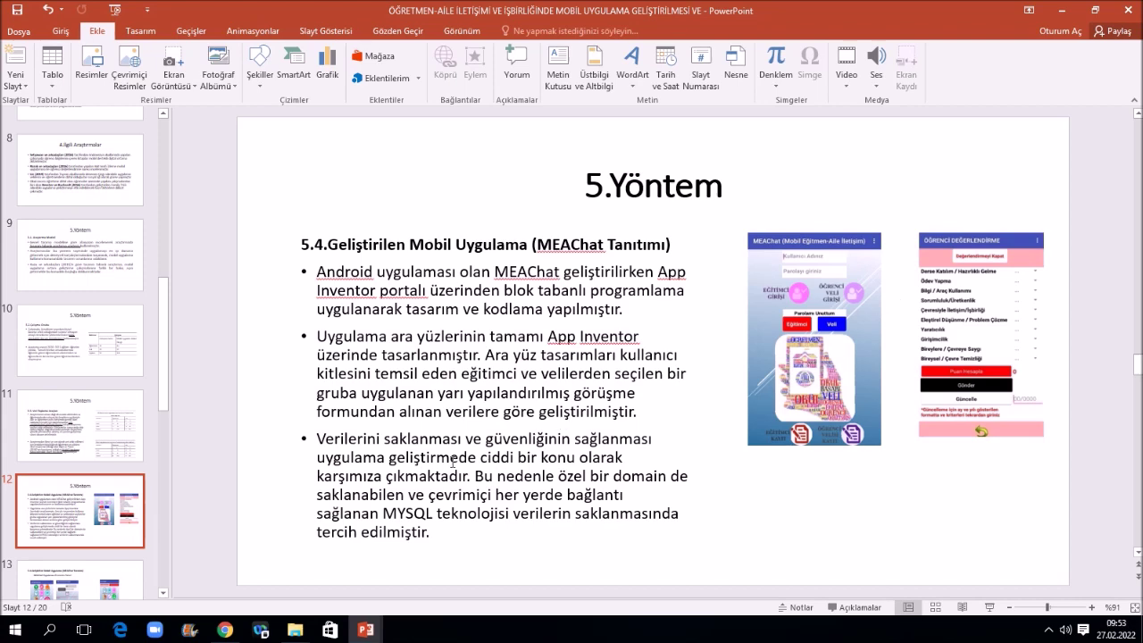
pyautogui.click(109, 584)
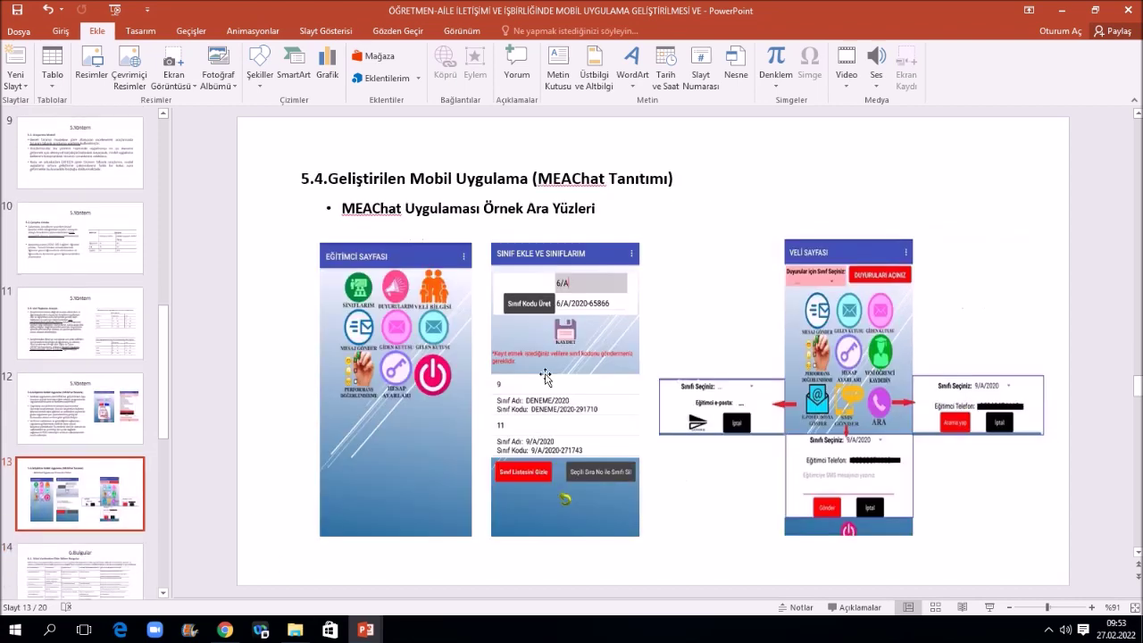
pyautogui.scroll(-2, 3, 571)
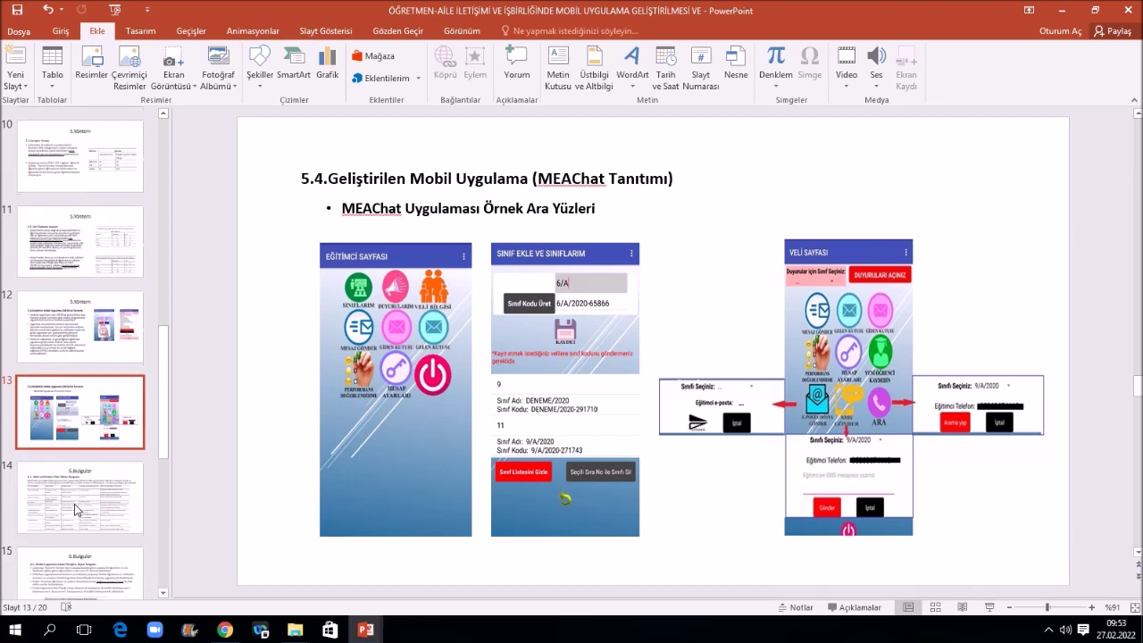
pyautogui.scroll(-1, 125, 420)
pyautogui.click(105, 451)
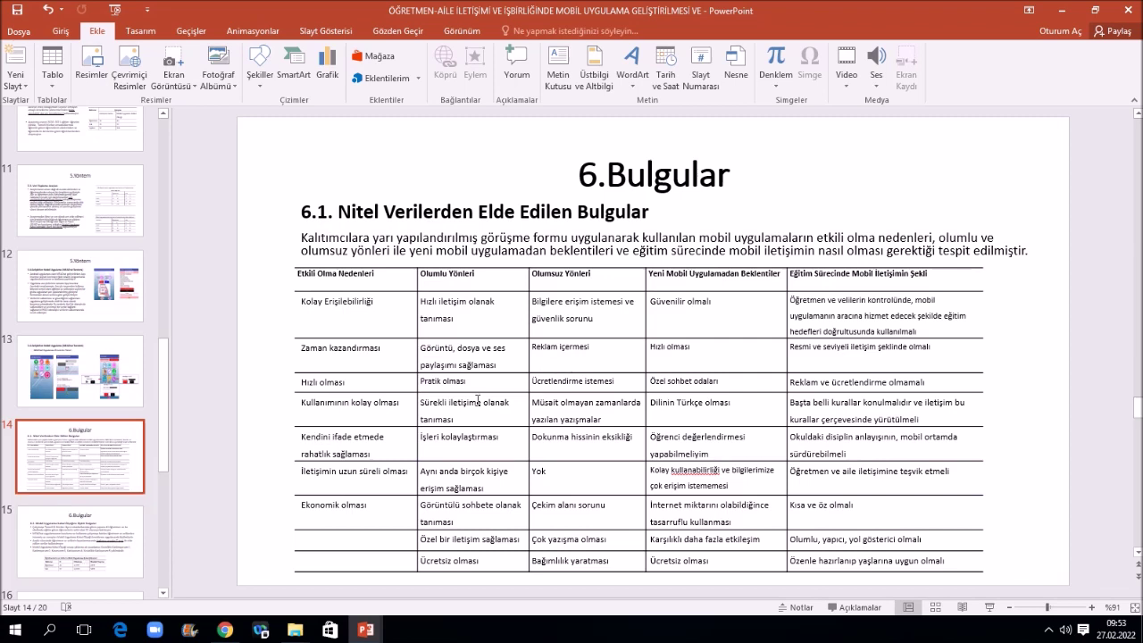
pyautogui.click(123, 546)
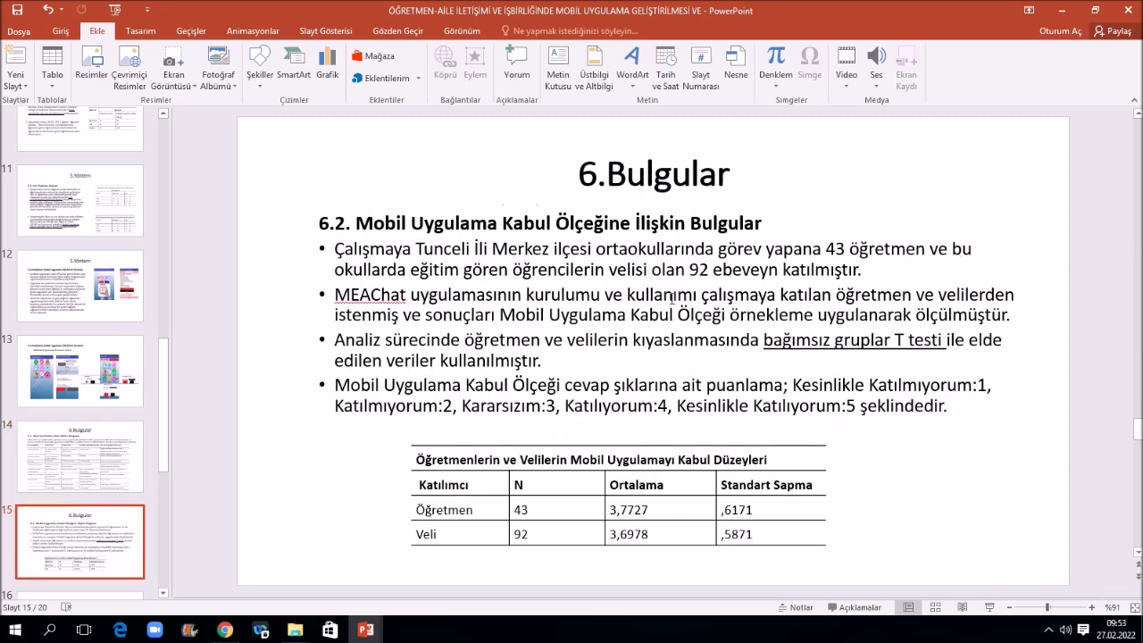
pyautogui.scroll(-1, 671, 297)
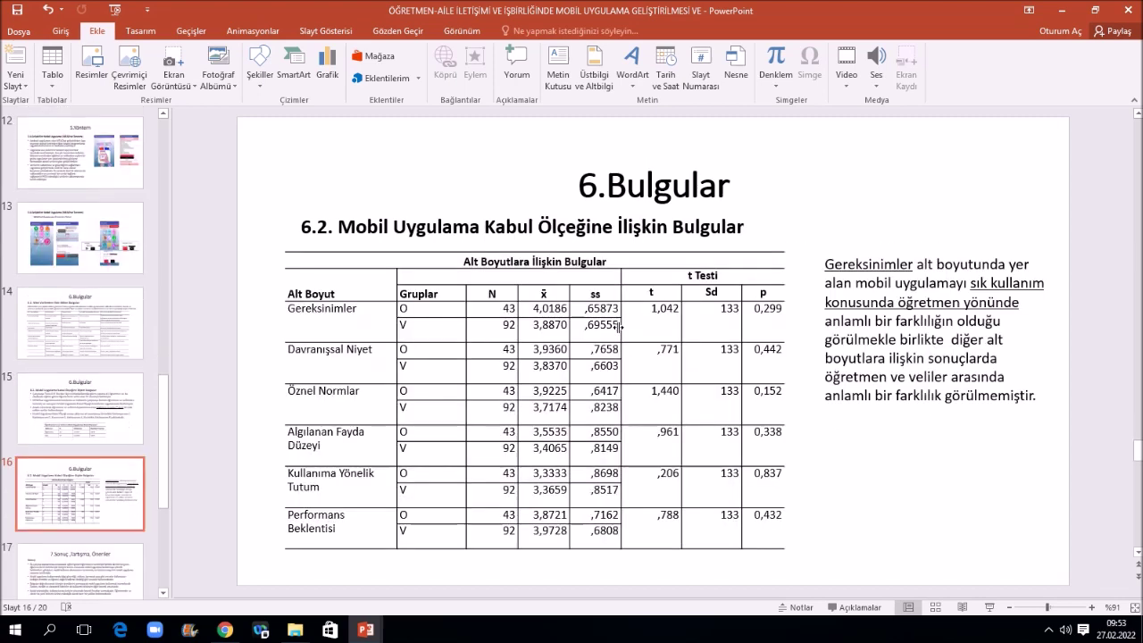
pyautogui.click(112, 578)
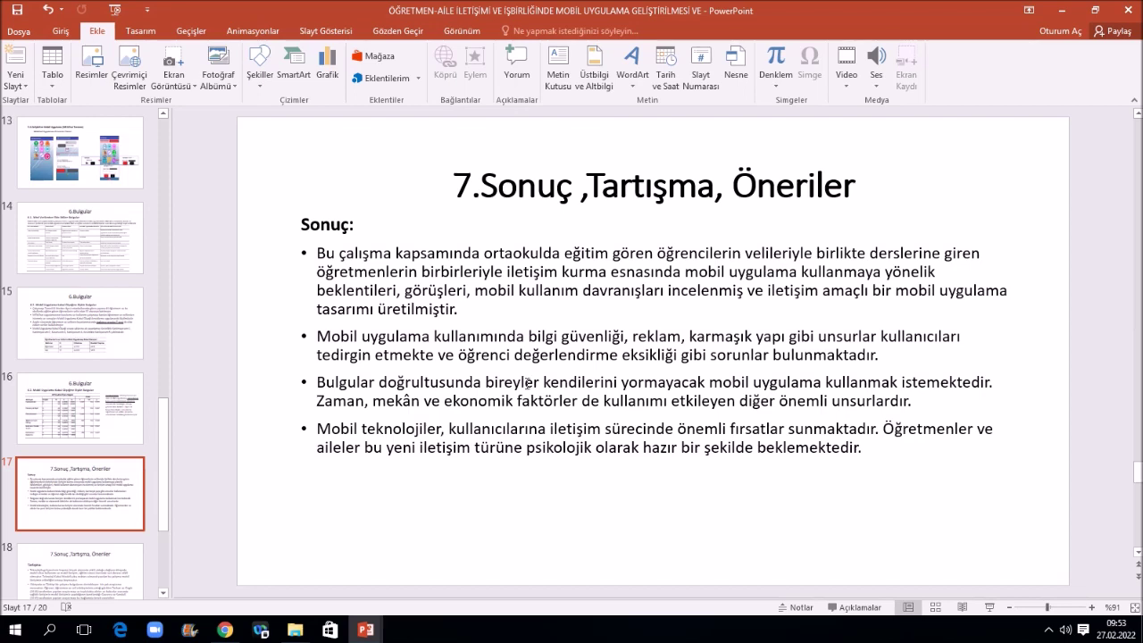
pyautogui.click(129, 568)
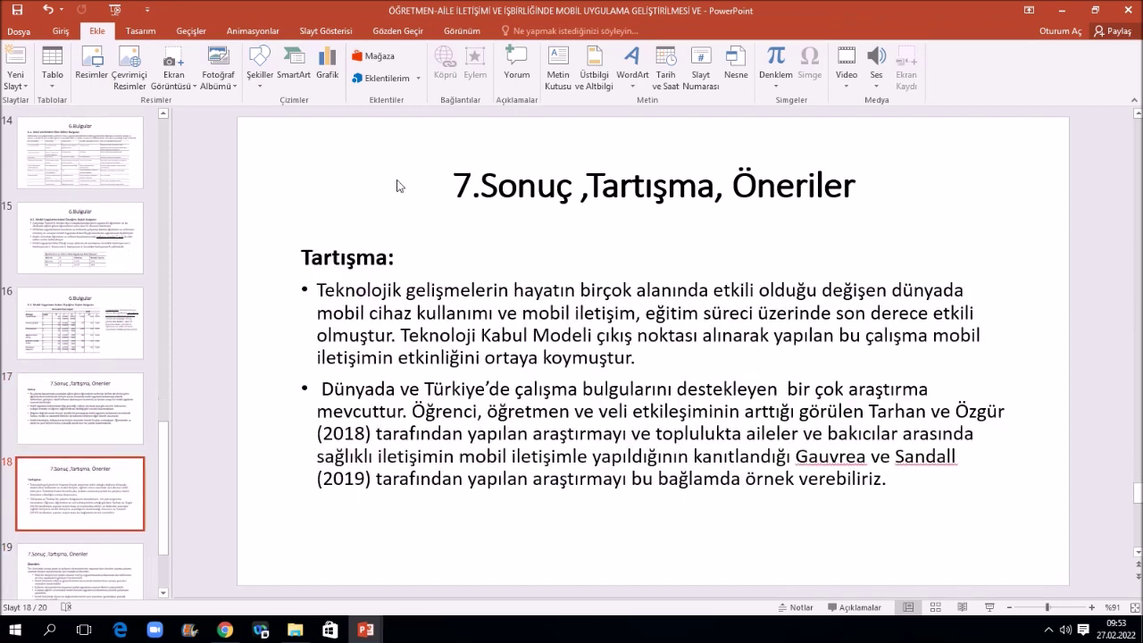
pyautogui.click(64, 548)
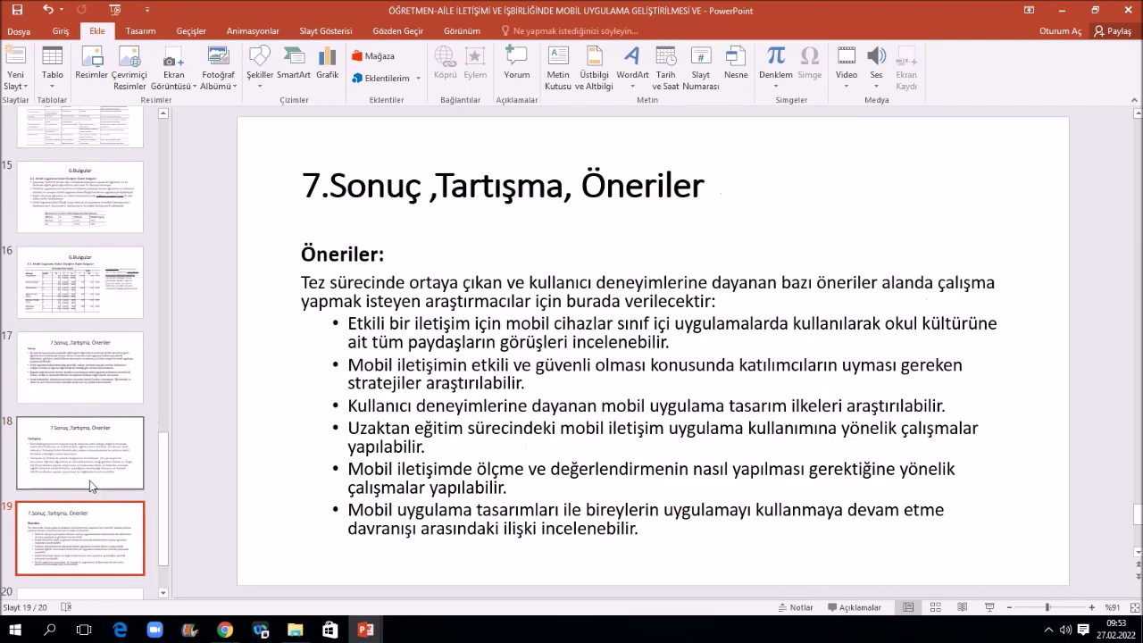
pyautogui.scroll(-2, 91, 486)
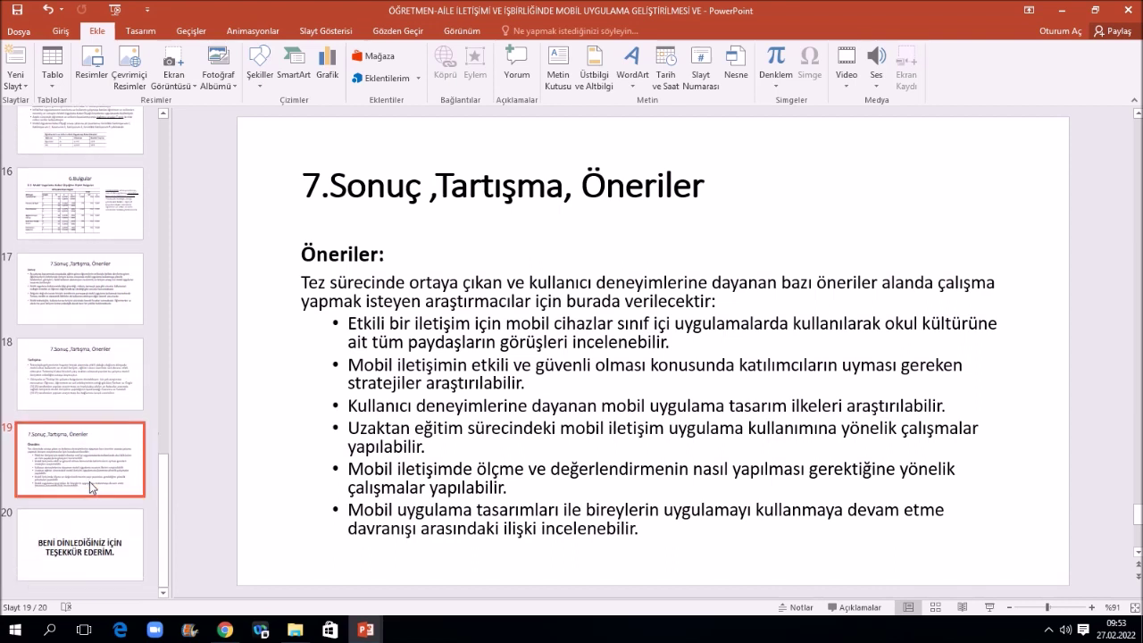
pyautogui.click(86, 521)
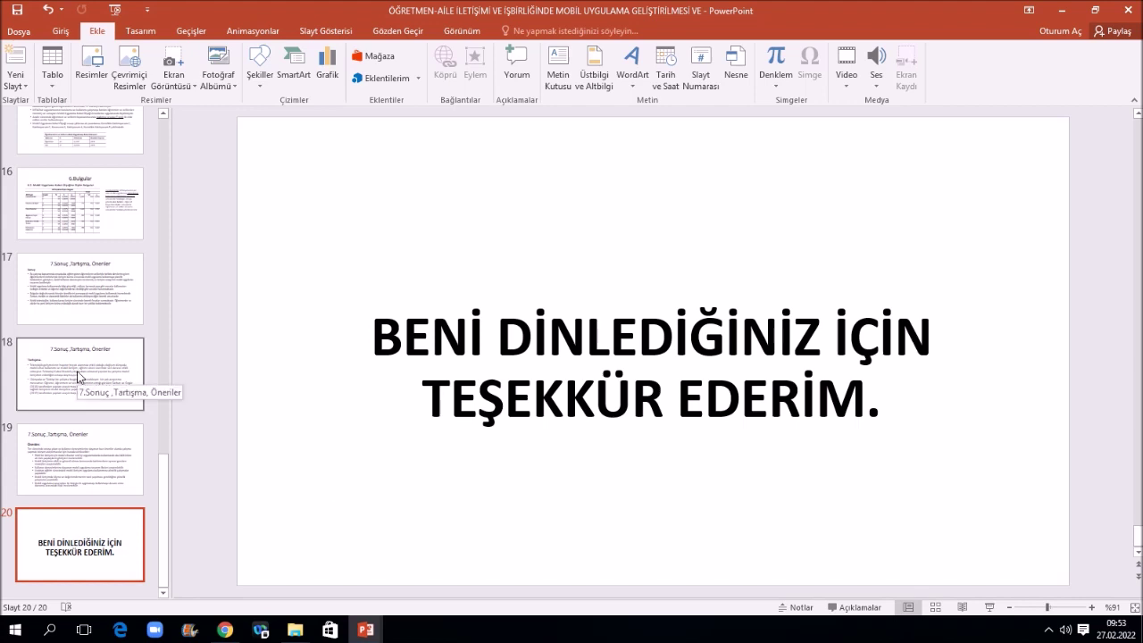
pyautogui.scroll(2, 78, 376)
pyautogui.scroll(2, 78, 376)
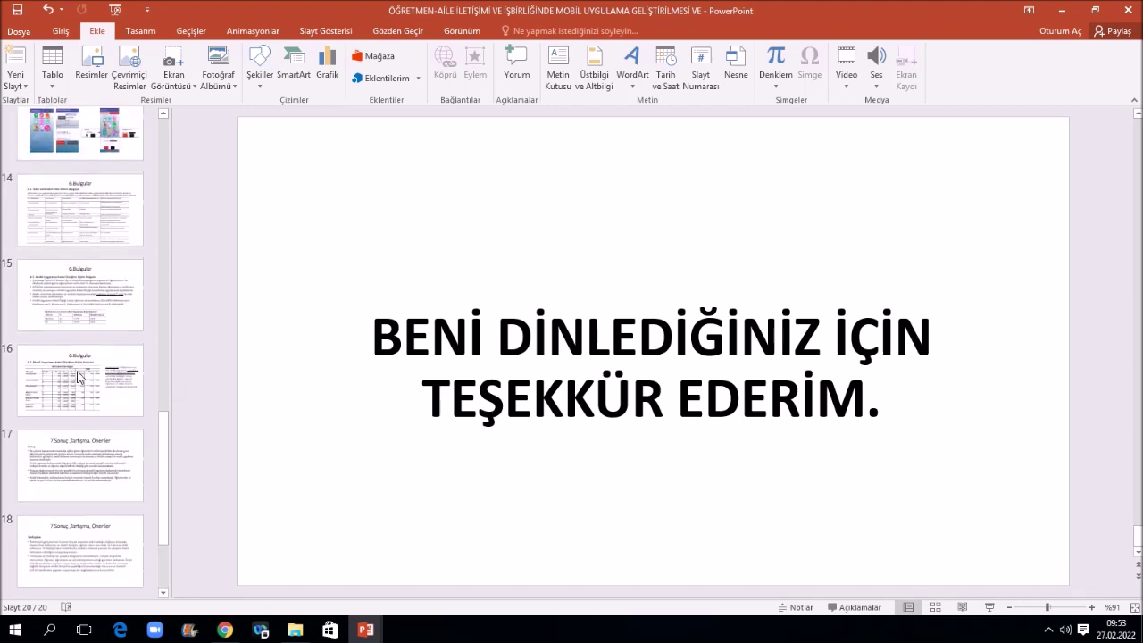
# Switch to the PYTHON İLE PROGRAMLAMA deck, showing its title slide
pyautogui.scroll(1, 78, 377)
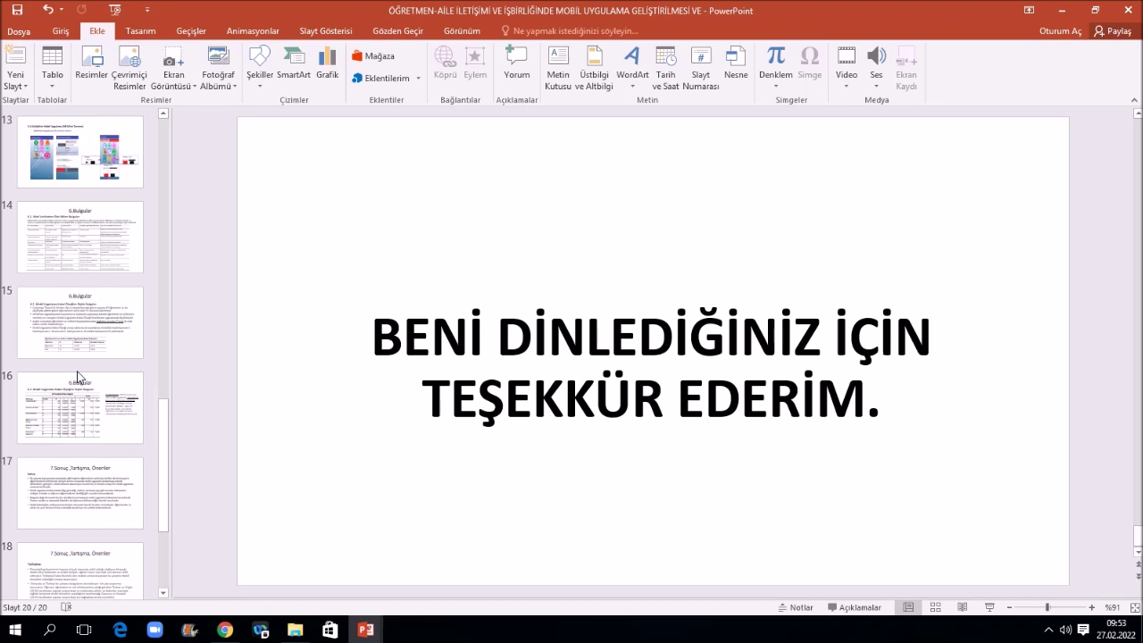
pyautogui.scroll(1, 78, 376)
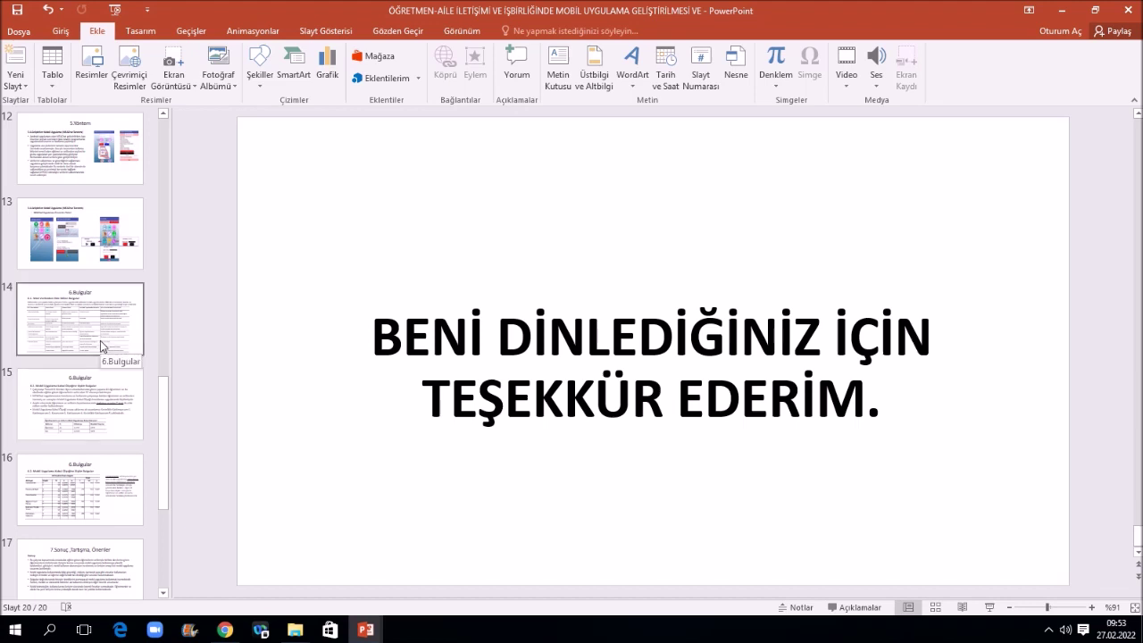
pyautogui.click(363, 635)
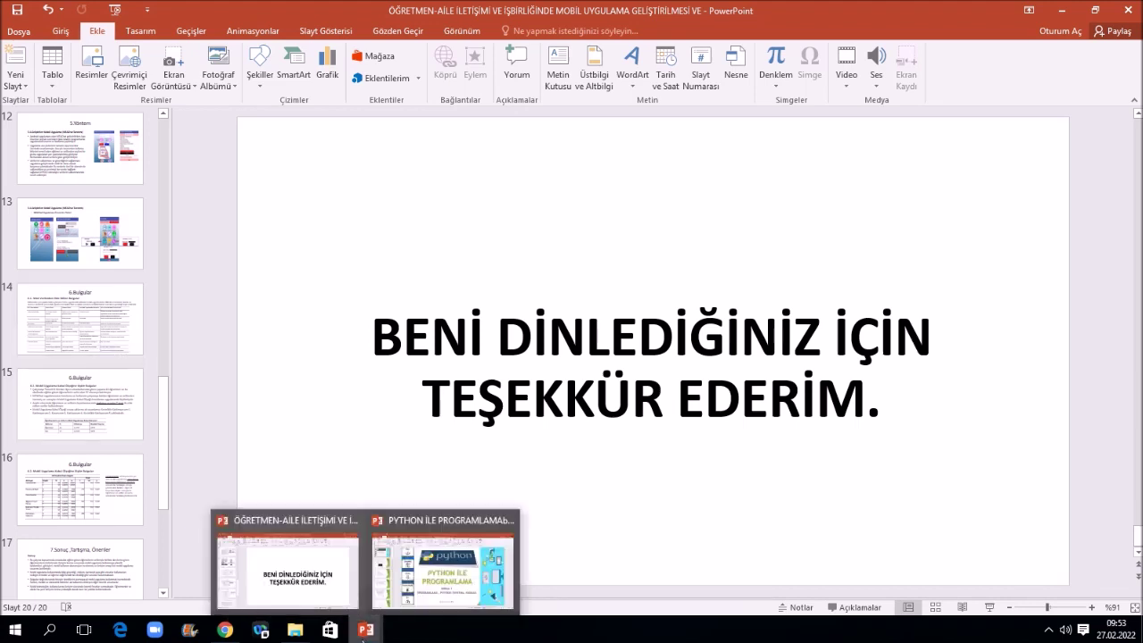
pyautogui.click(442, 562)
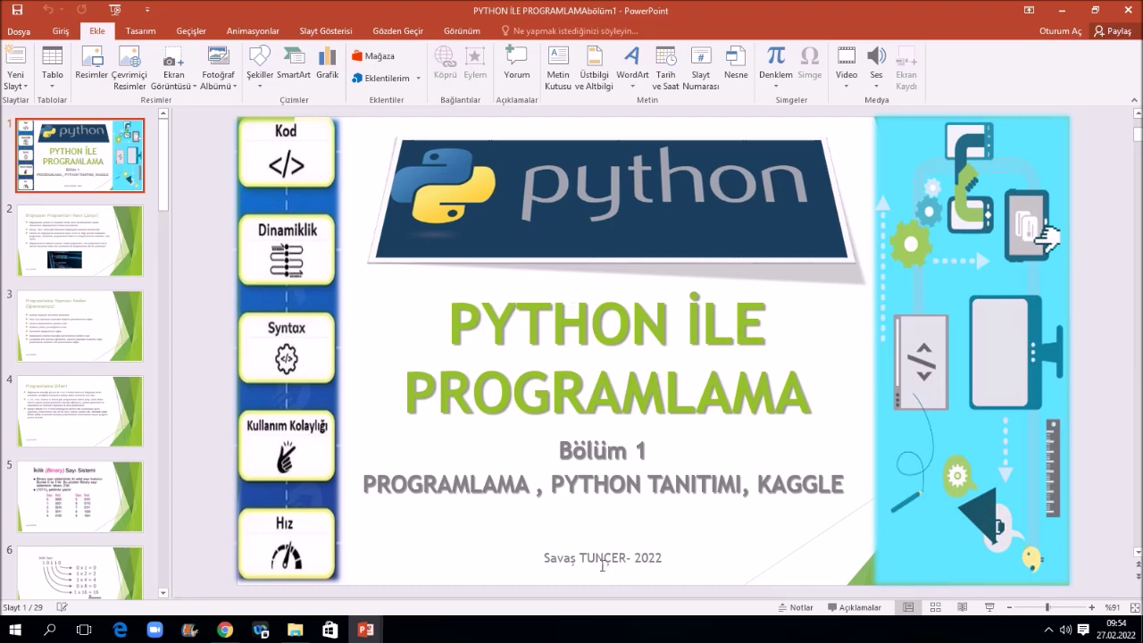
# Open slide 2 'Bilgisayar Programları Nasıl Çalışır?' and inspect its title and bullet text
pyautogui.click(90, 250)
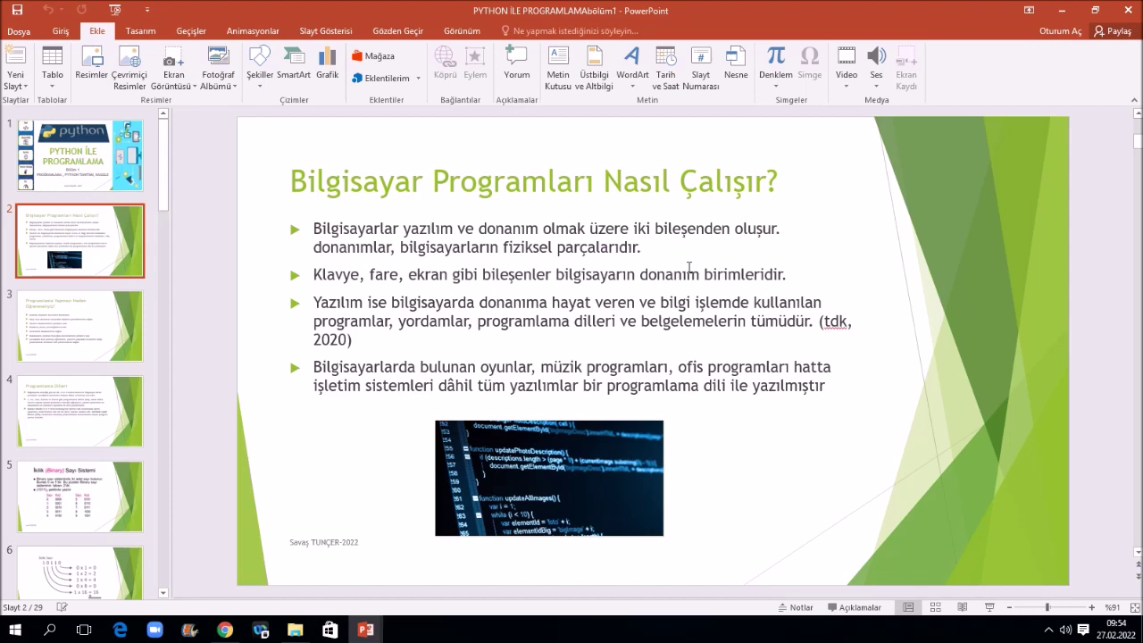
pyautogui.click(576, 249)
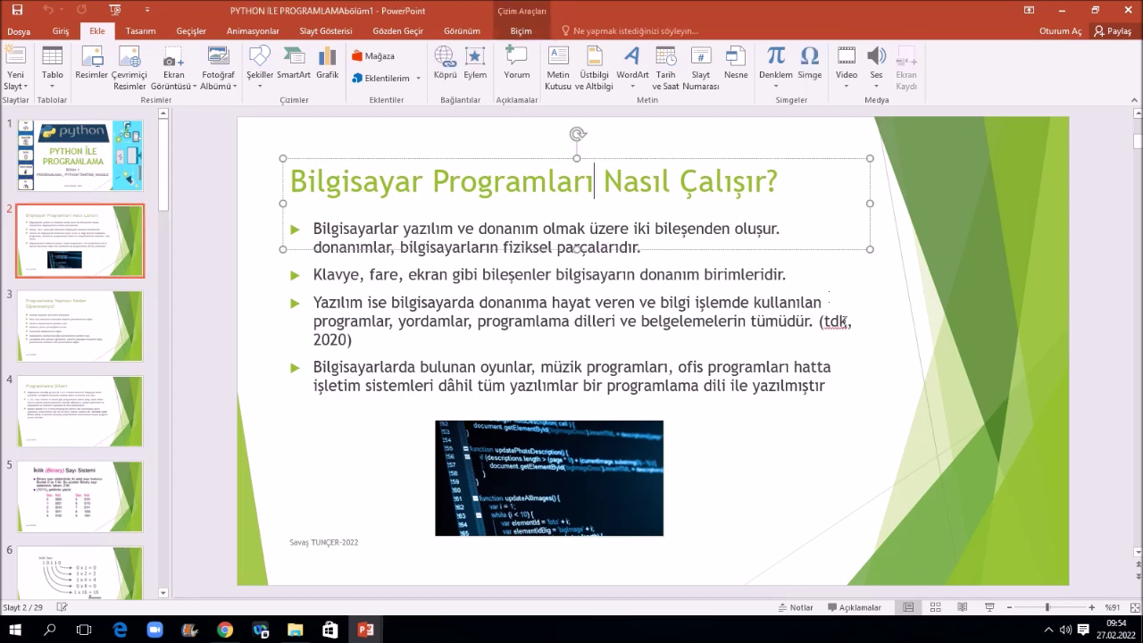
pyautogui.click(754, 317)
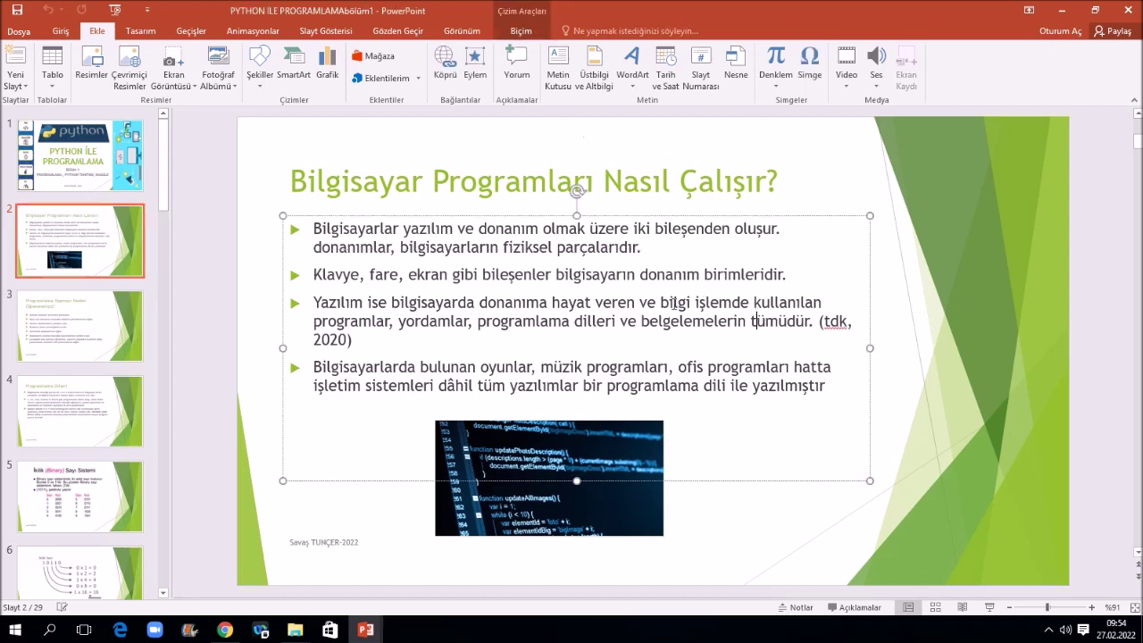
pyautogui.click(917, 366)
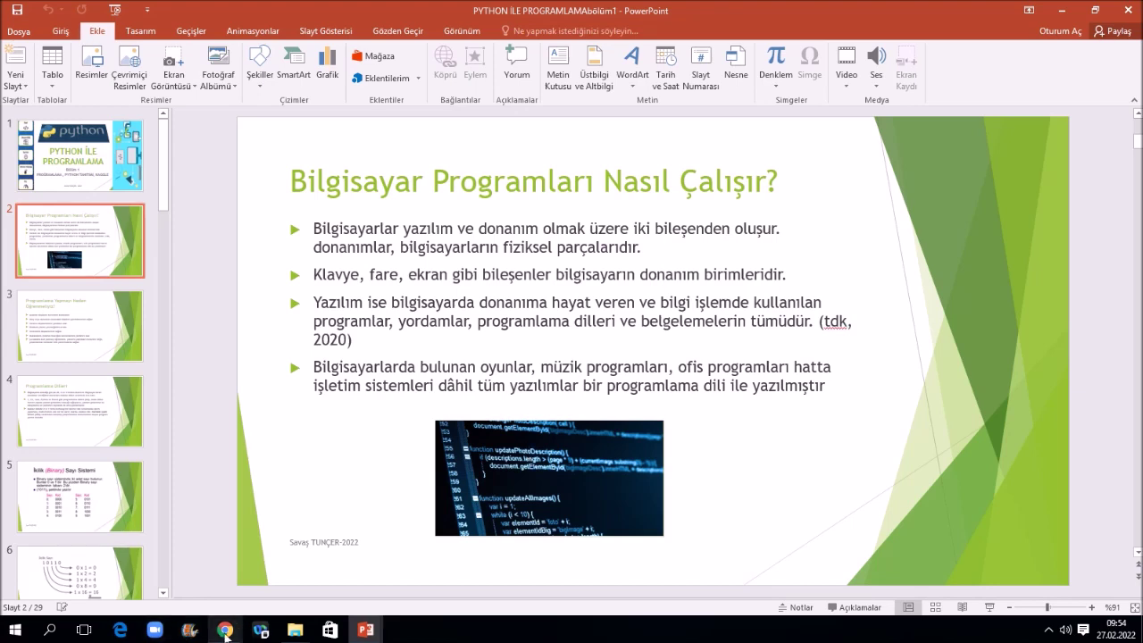
pyautogui.click(225, 629)
# View the 'aslan' lion image search results, then return to the Python deck
pyautogui.click(80, 10)
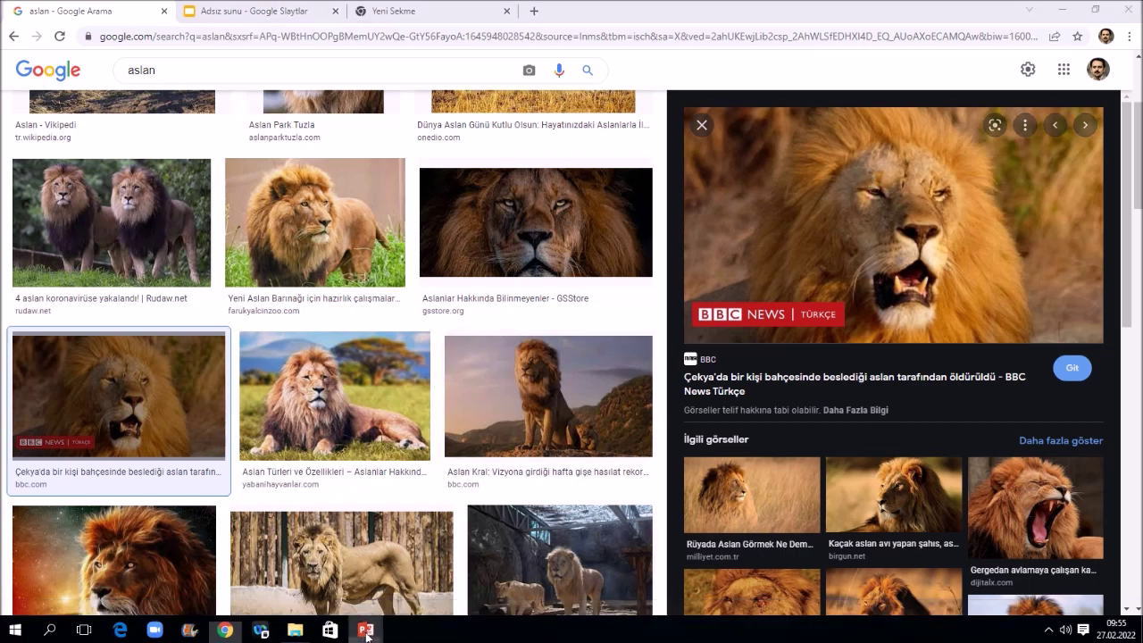
pyautogui.moveTo(365, 629)
pyautogui.click(434, 574)
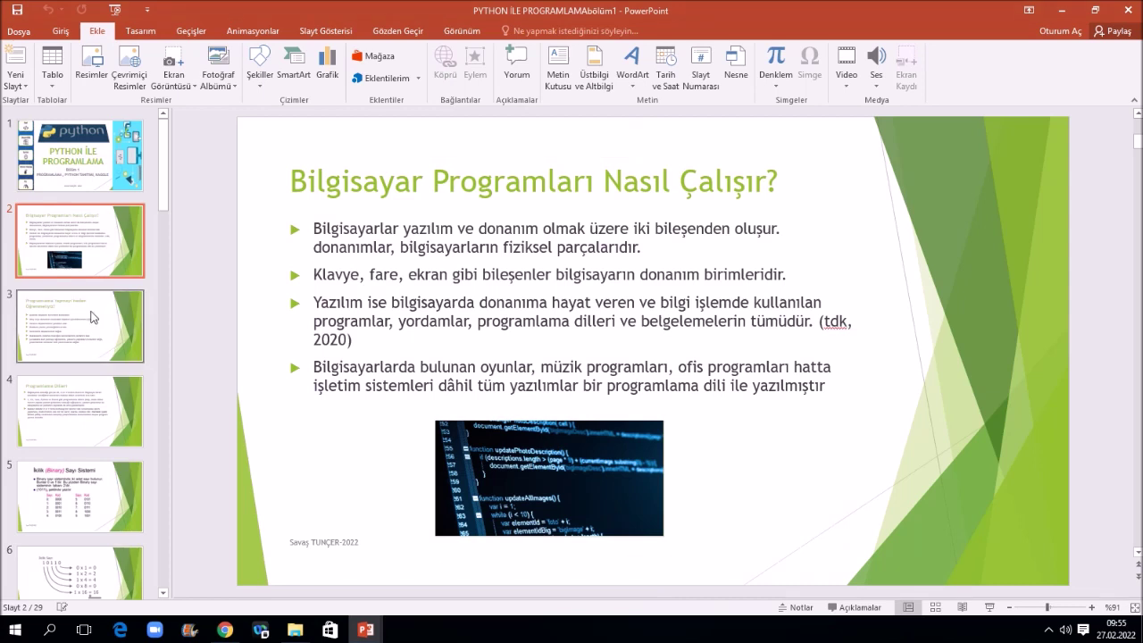
# On slide 3, colour the second bullet line red
pyautogui.click(103, 343)
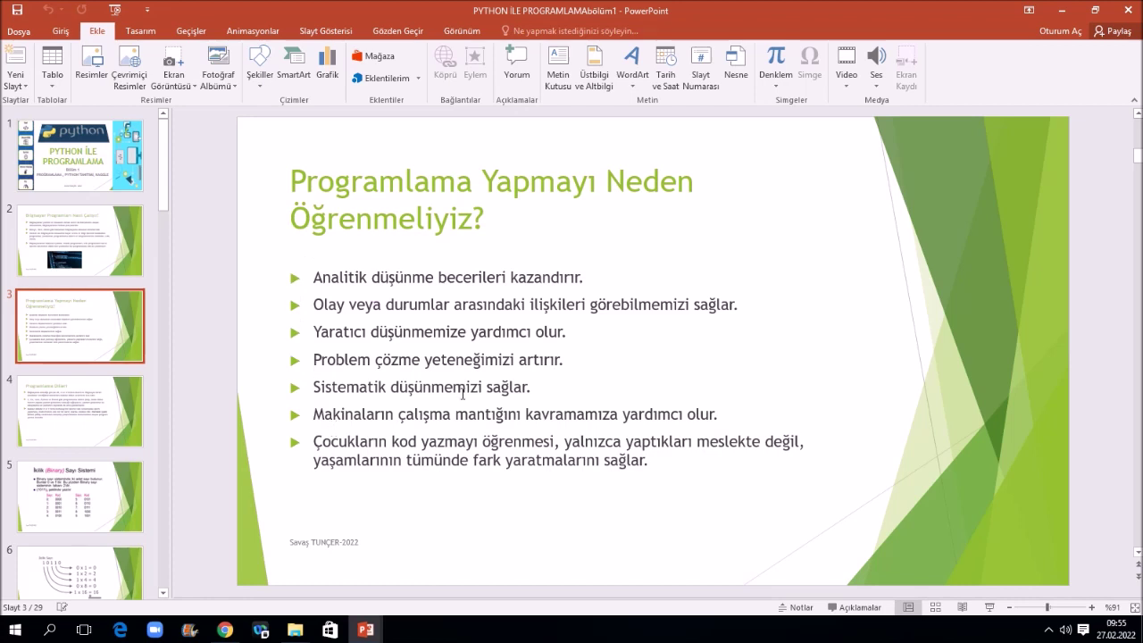
pyautogui.moveTo(747, 304); pyautogui.dragTo(310, 309)
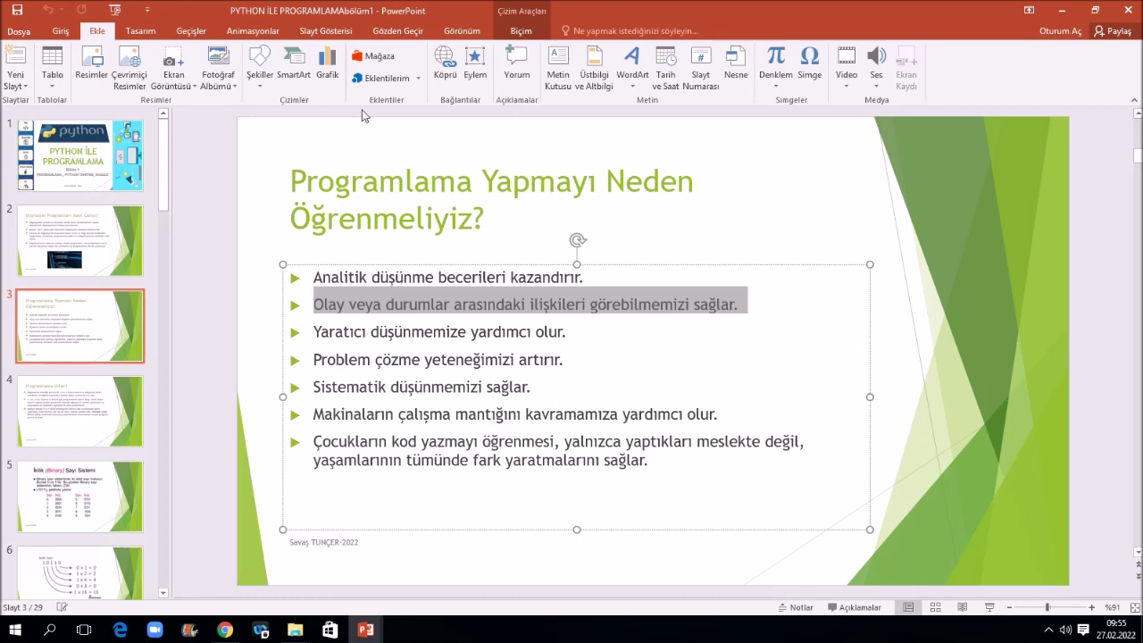
pyautogui.click(65, 31)
pyautogui.click(342, 77)
# Colour the third bullet, 'Yaratıcı düşünmemize yardımcı olur.', purple
pyautogui.moveTo(582, 332); pyautogui.dragTo(312, 333)
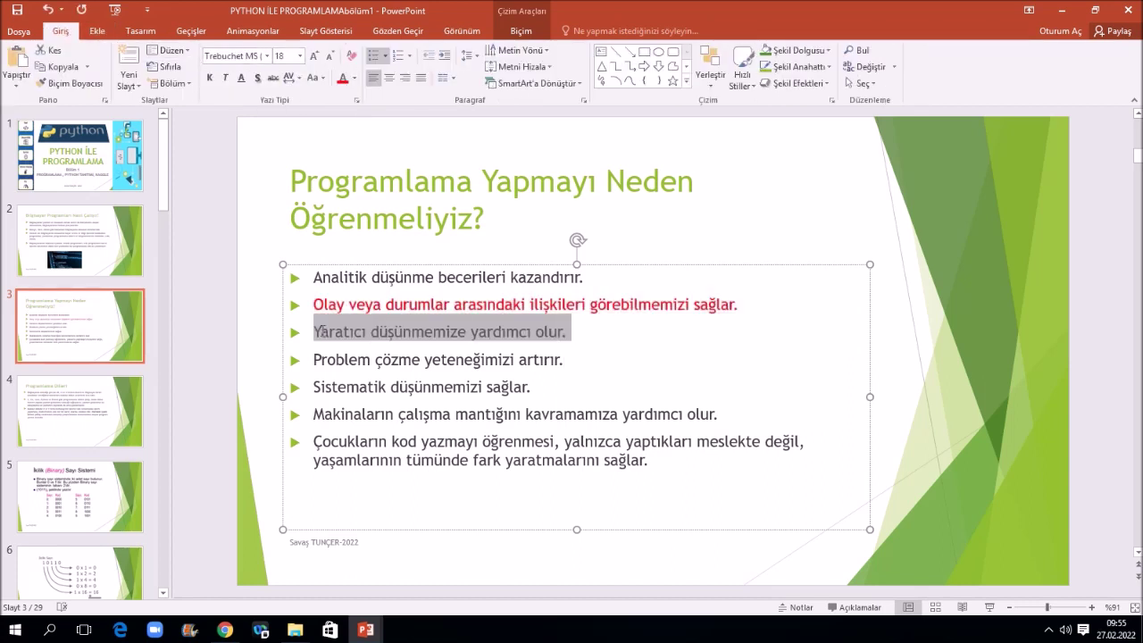
pyautogui.click(356, 78)
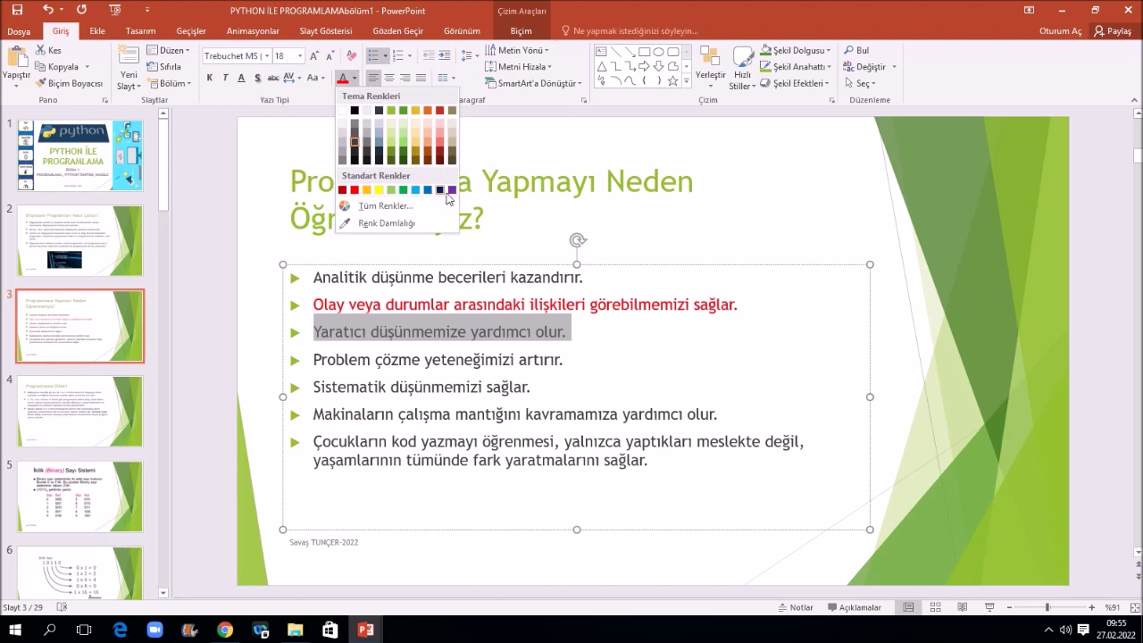
pyautogui.click(451, 189)
pyautogui.click(652, 402)
pyautogui.click(464, 362)
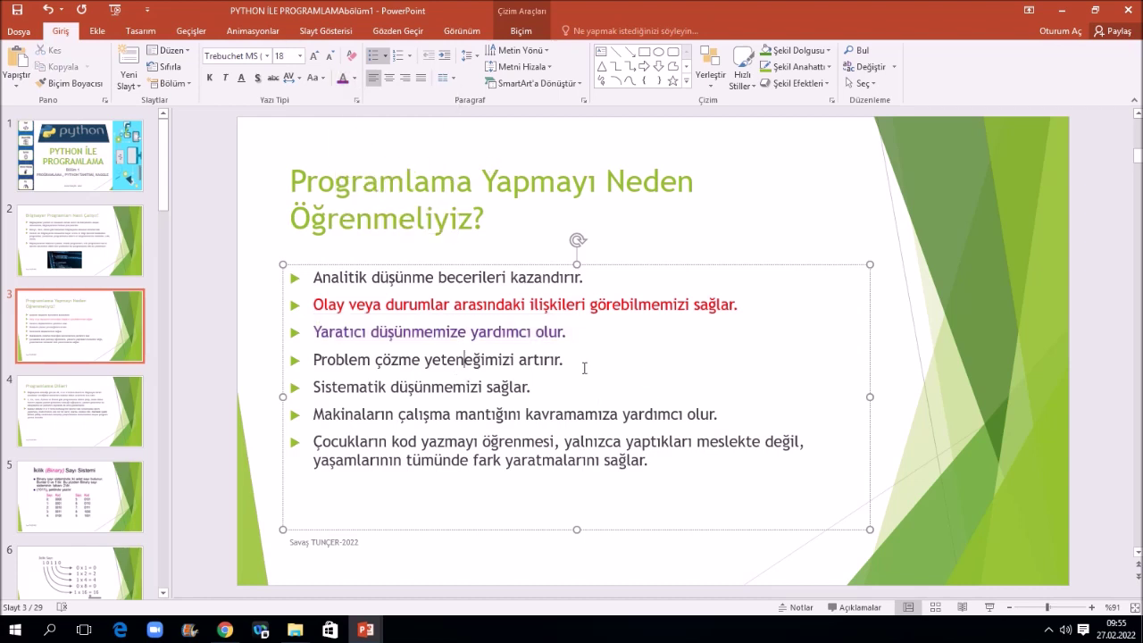
pyautogui.click(40, 404)
pyautogui.scroll(-1, 649, 366)
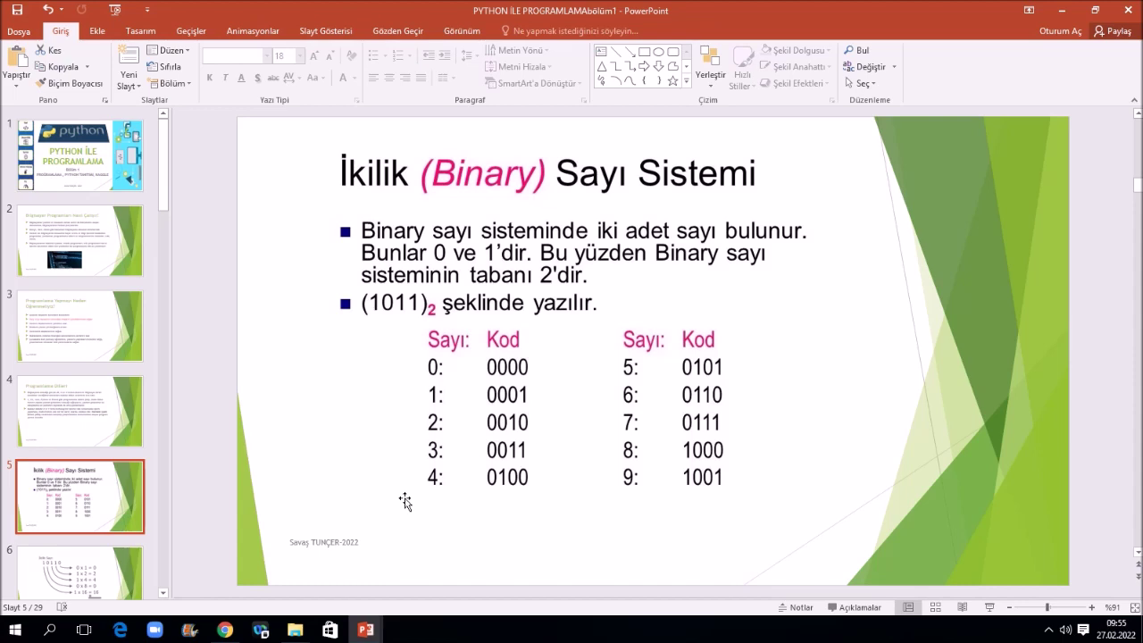
# Open slide 11, select its Şekil 1.1 and 1.2 diagrams, then scroll onward toward slide 19
pyautogui.scroll(-1, 93, 584)
pyautogui.scroll(-5, 93, 584)
pyautogui.click(80, 494)
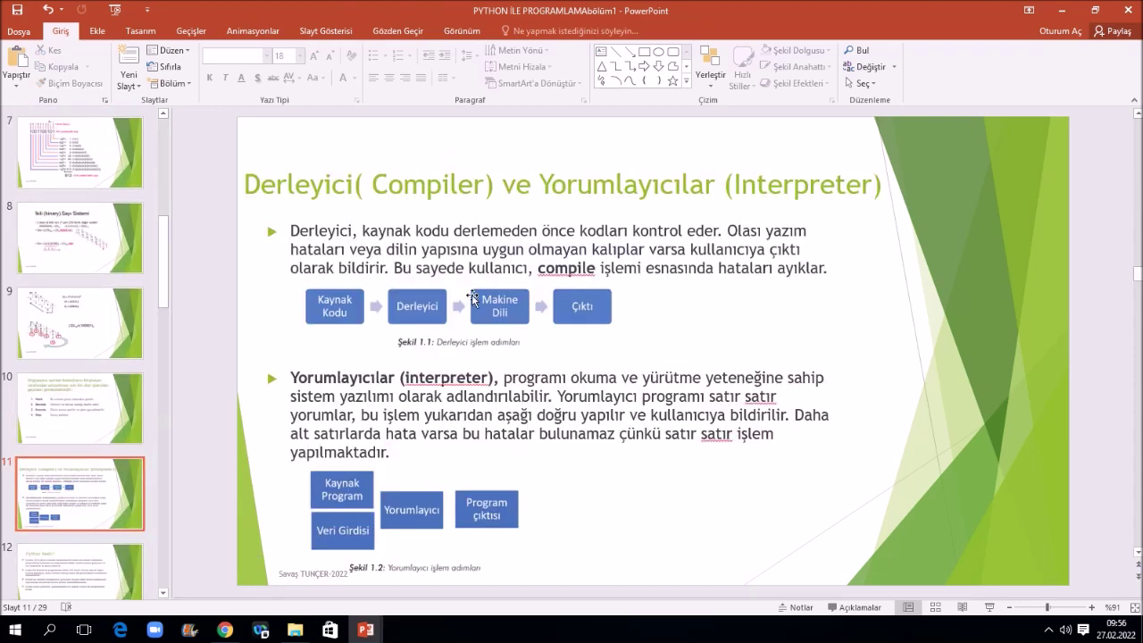
pyautogui.click(375, 330)
pyautogui.click(420, 480)
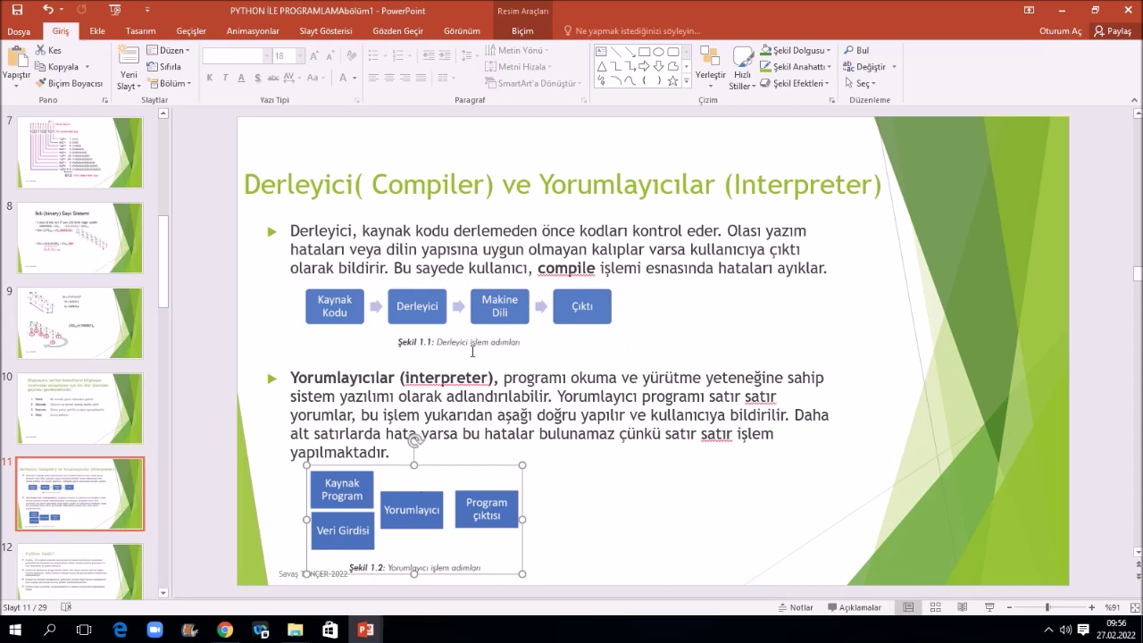
pyautogui.scroll(-3, 496, 278)
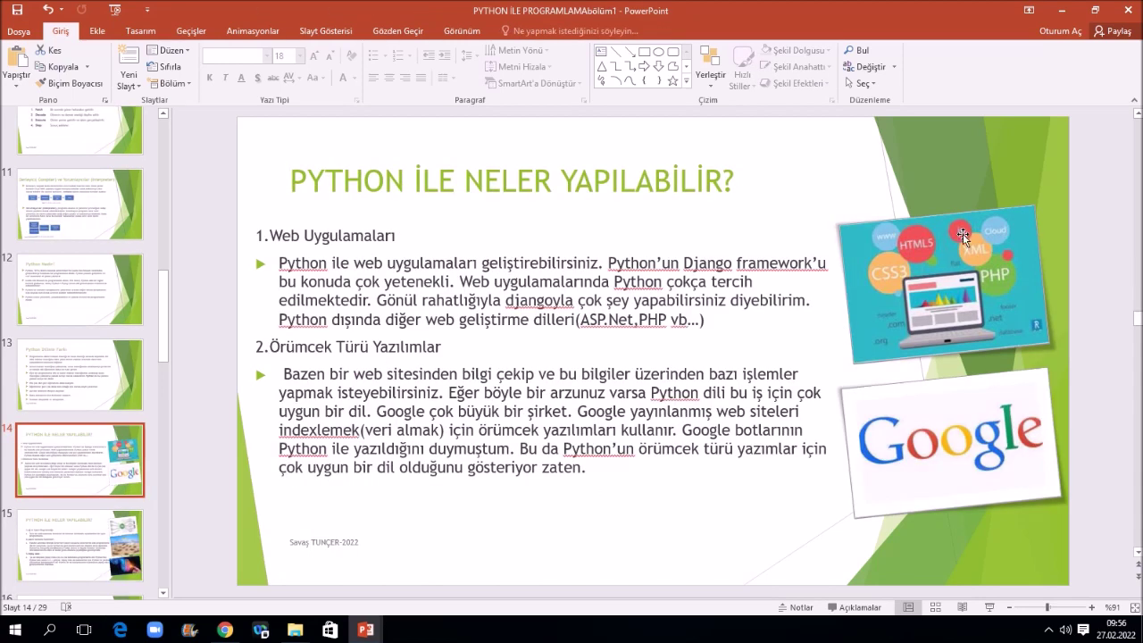
pyautogui.scroll(-1, 958, 249)
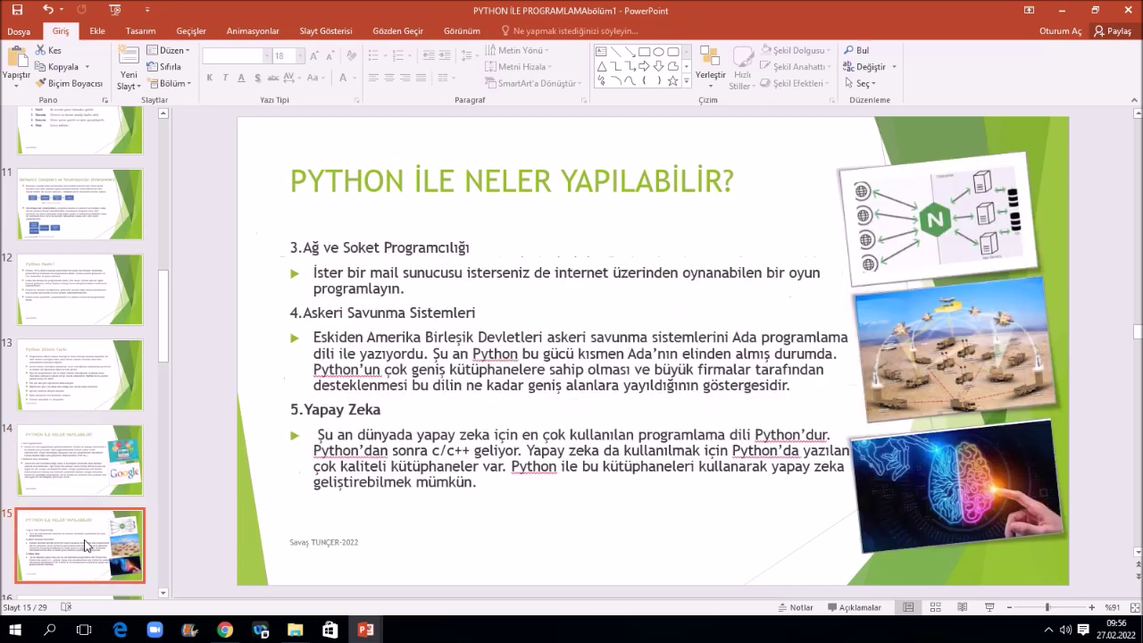
pyautogui.scroll(-4, 804, 232)
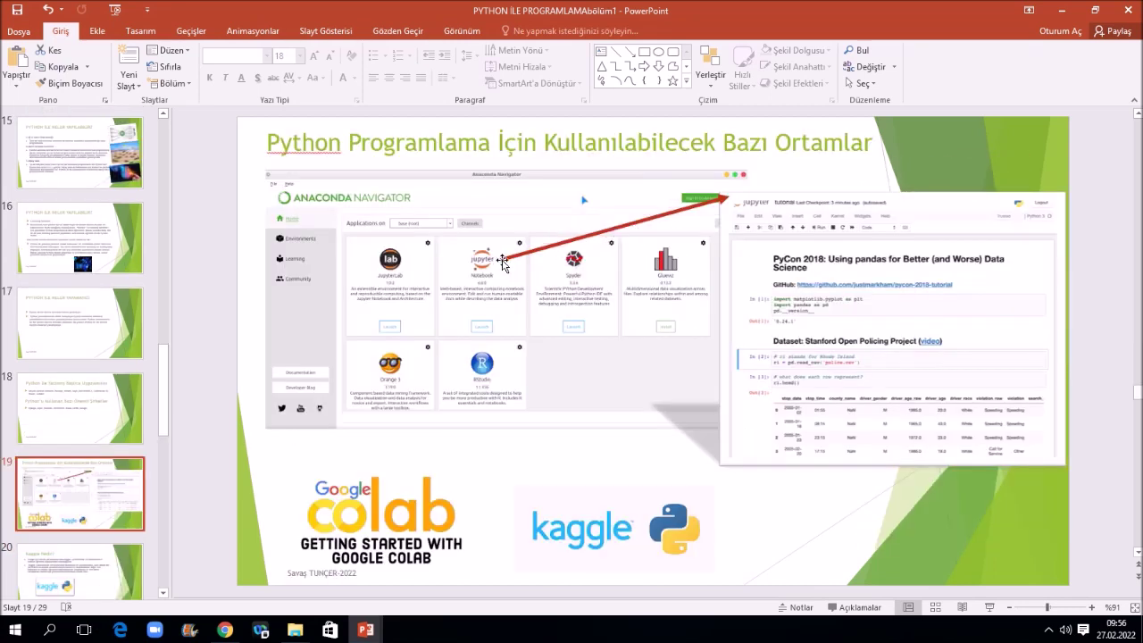
pyautogui.click(697, 209)
pyautogui.click(97, 30)
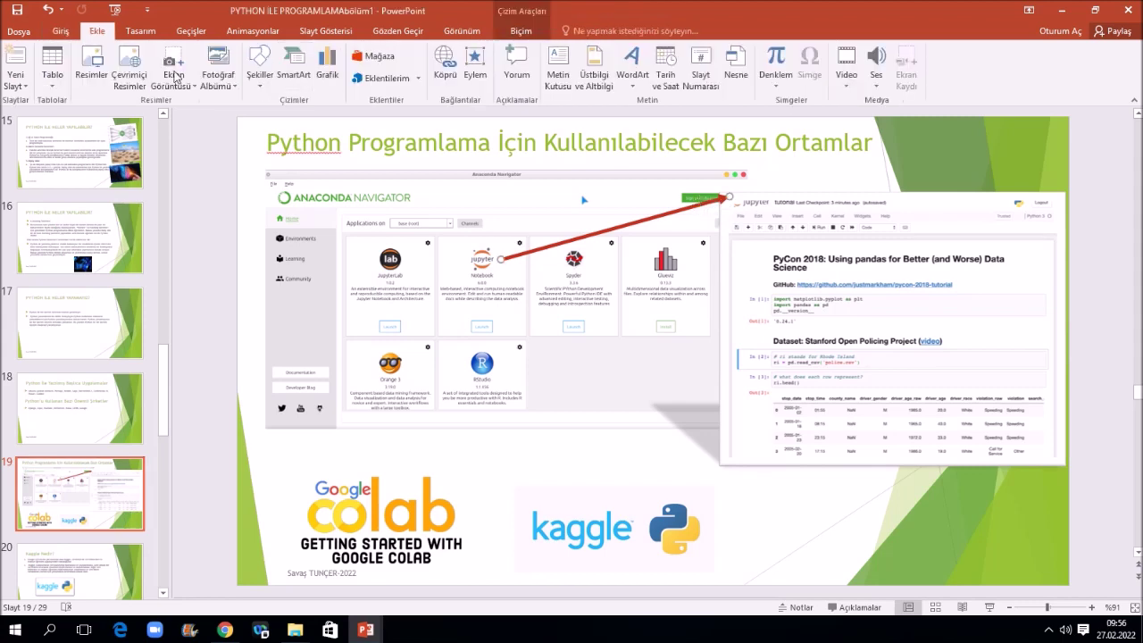
pyautogui.click(259, 67)
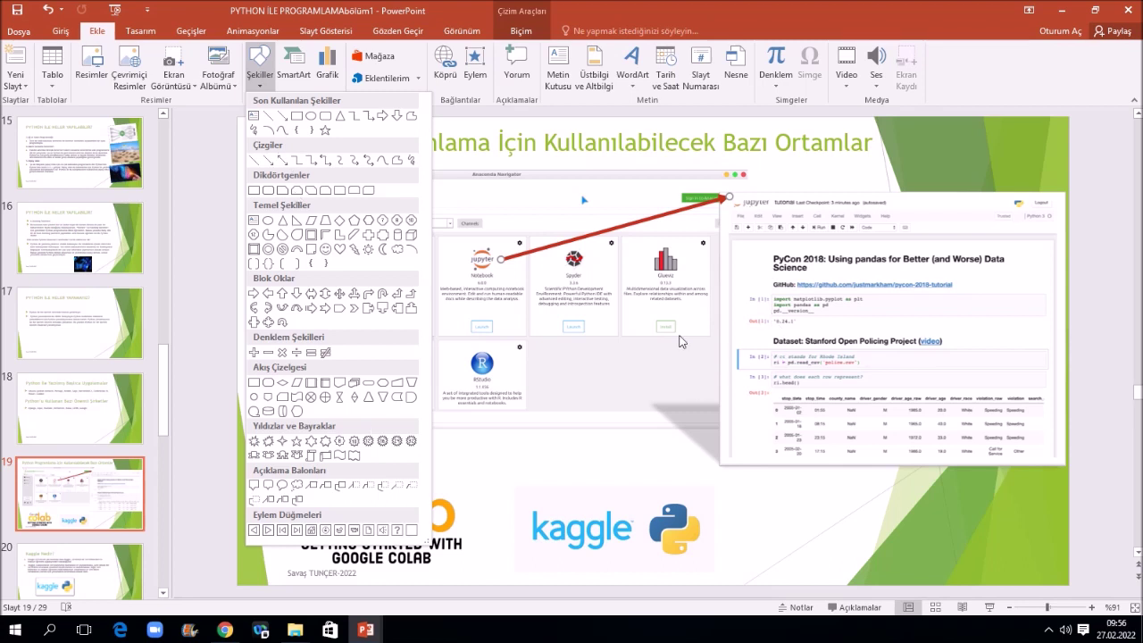
pyautogui.click(698, 206)
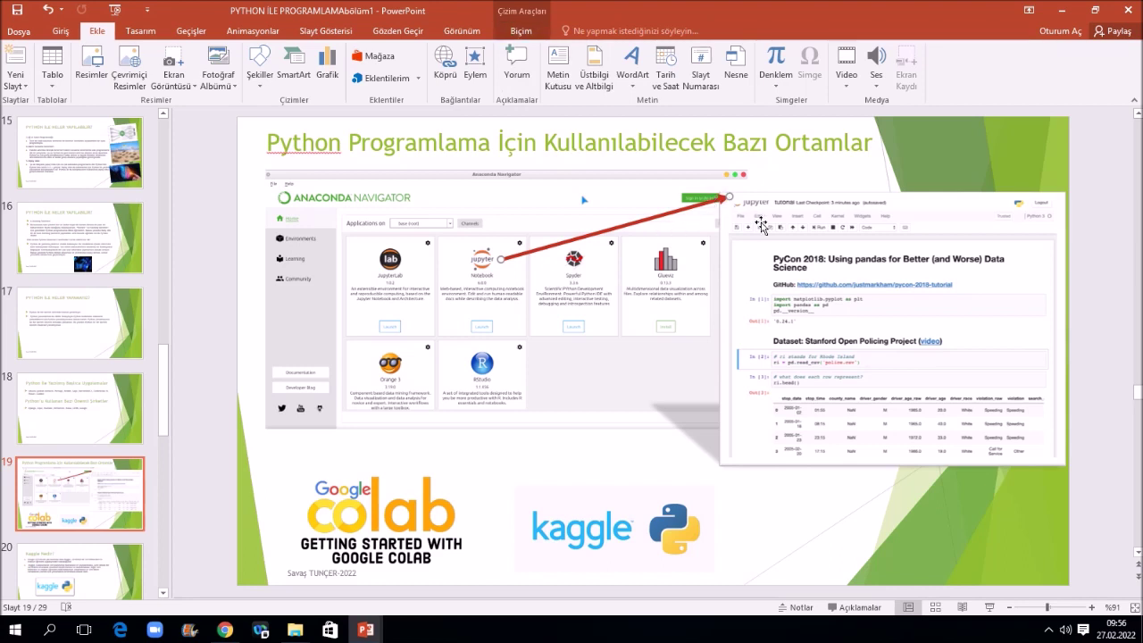
pyautogui.click(525, 31)
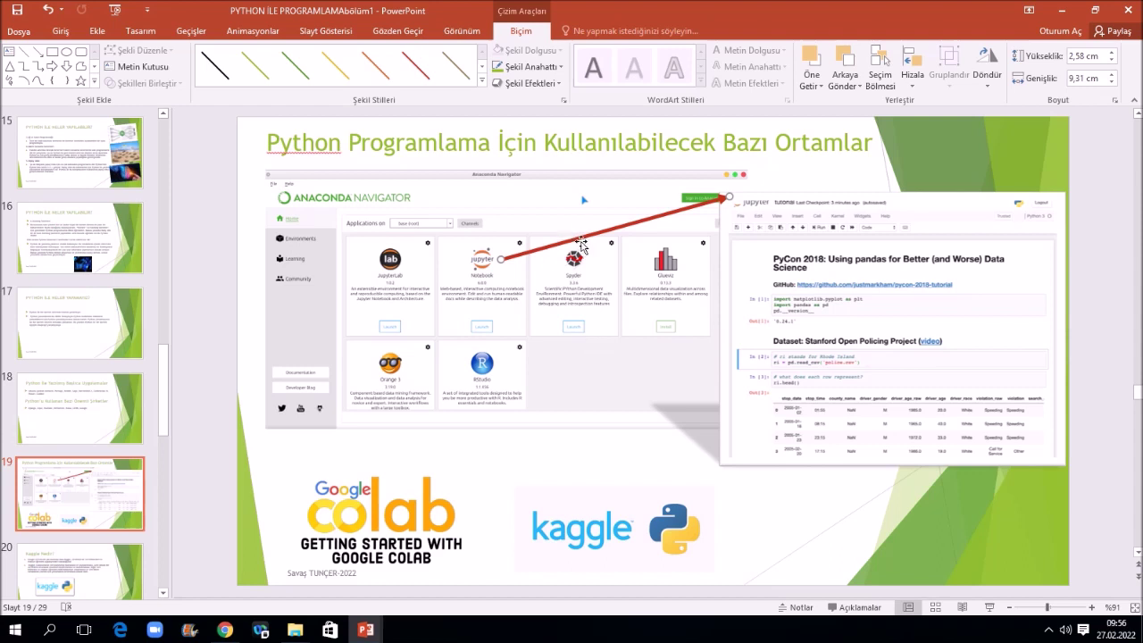
pyautogui.click(565, 68)
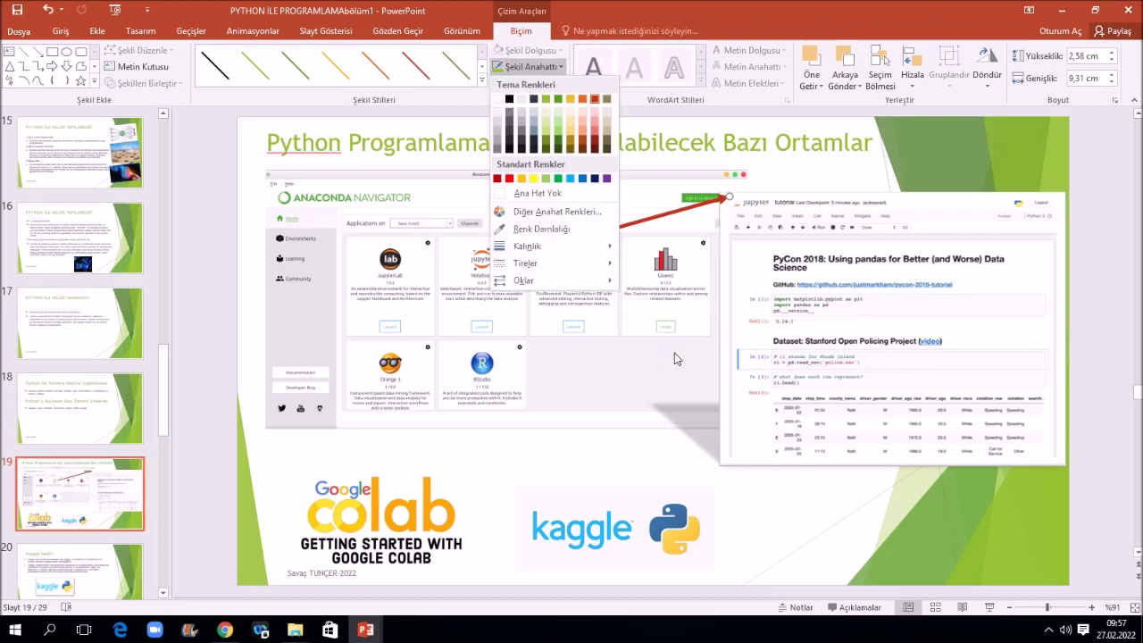
pyautogui.click(826, 315)
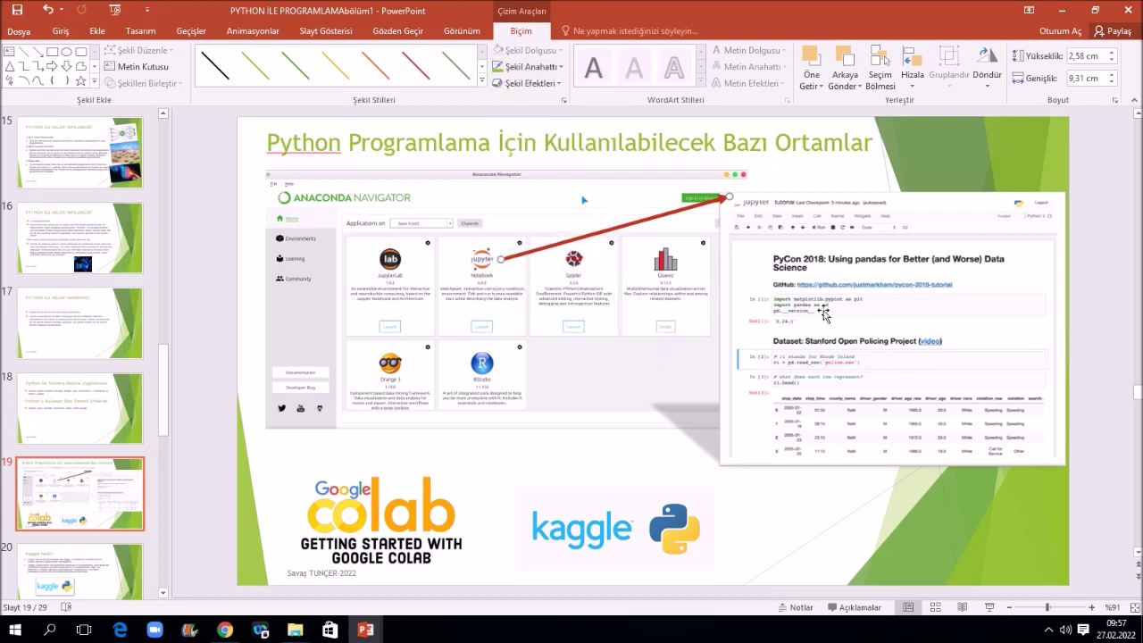
pyautogui.click(356, 282)
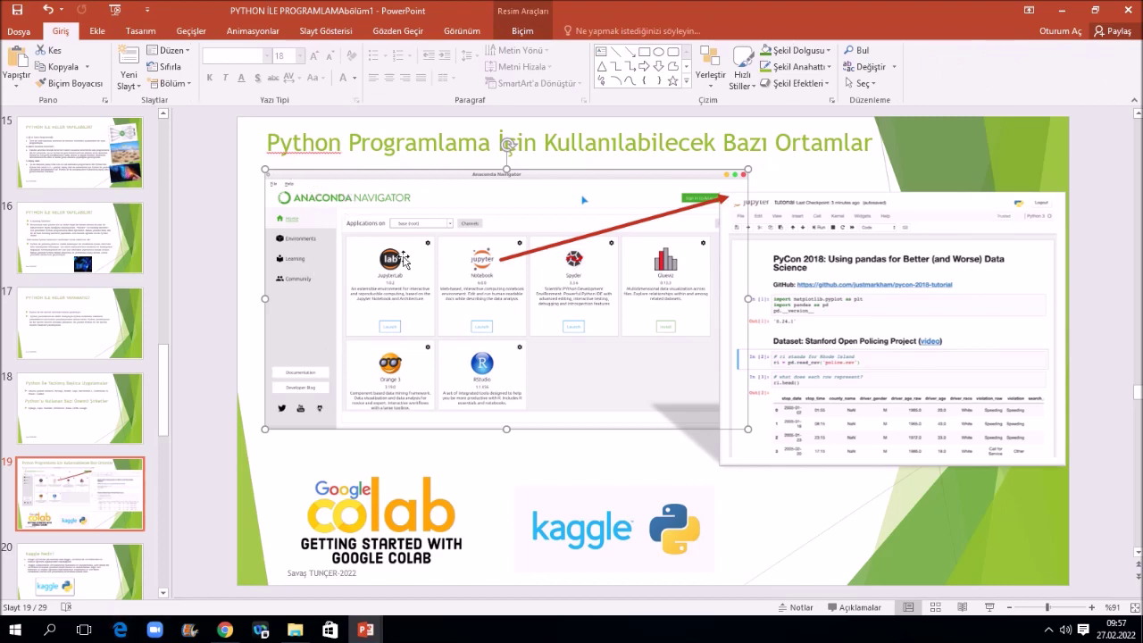
# Browse the screenshot's Picture Styles without applying one, then scroll the thumbnails toward slide 24
pyautogui.click(518, 34)
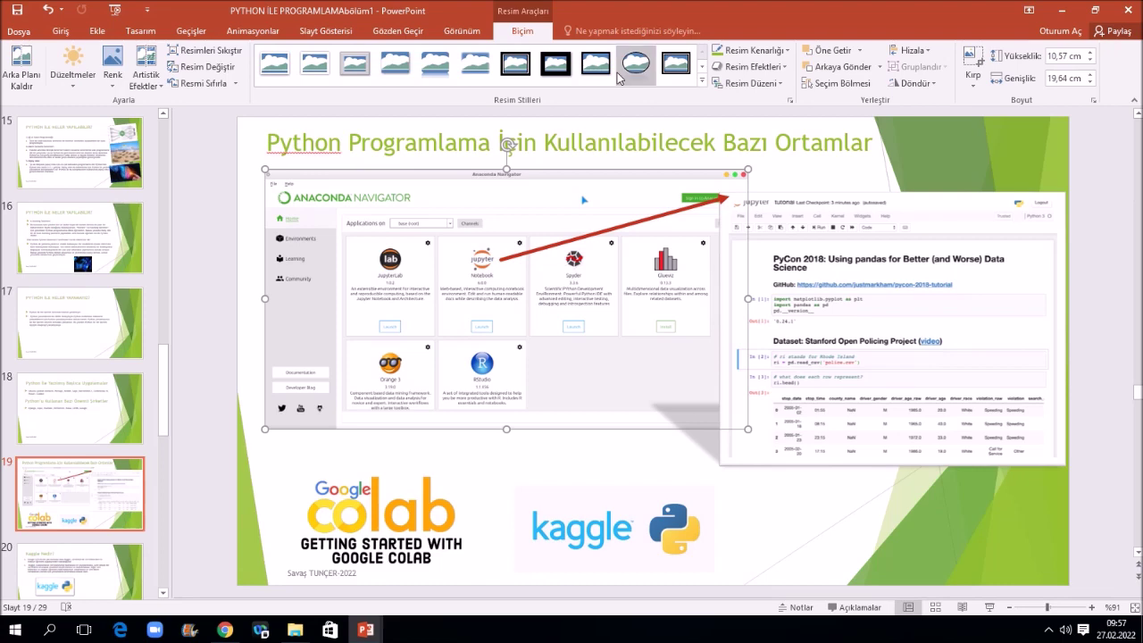
pyautogui.click(702, 80)
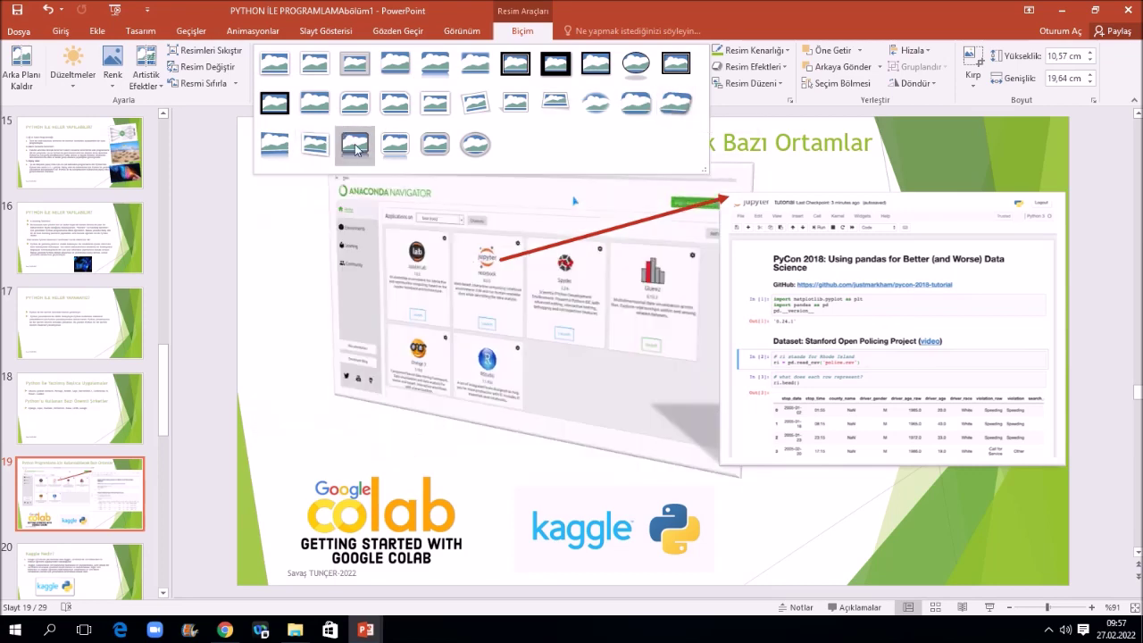
pyautogui.click(1005, 157)
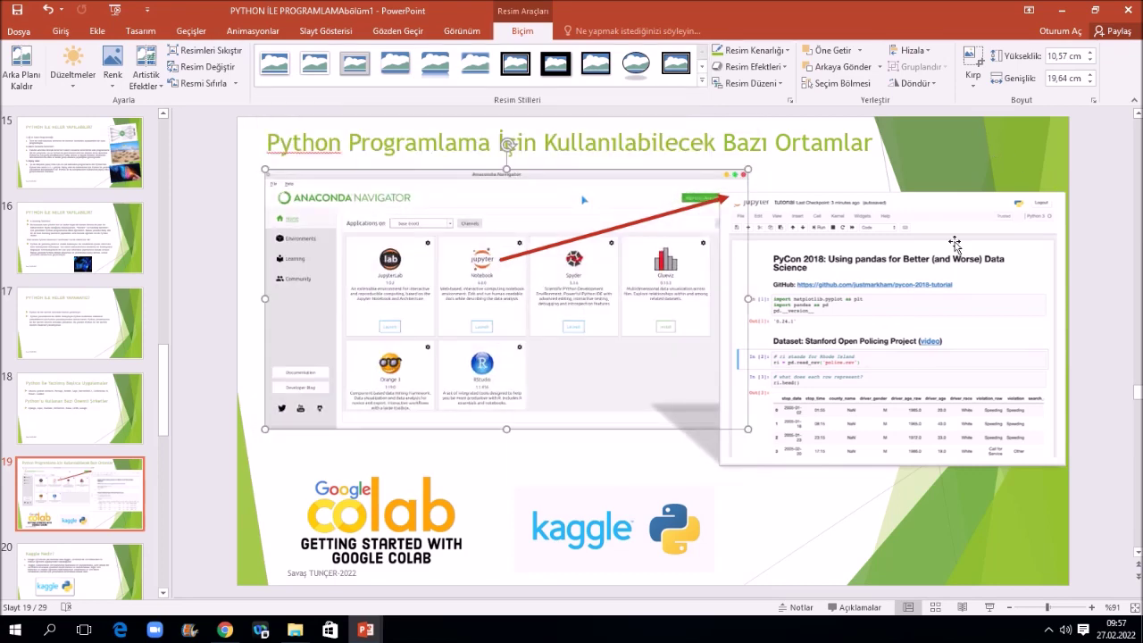
pyautogui.click(930, 368)
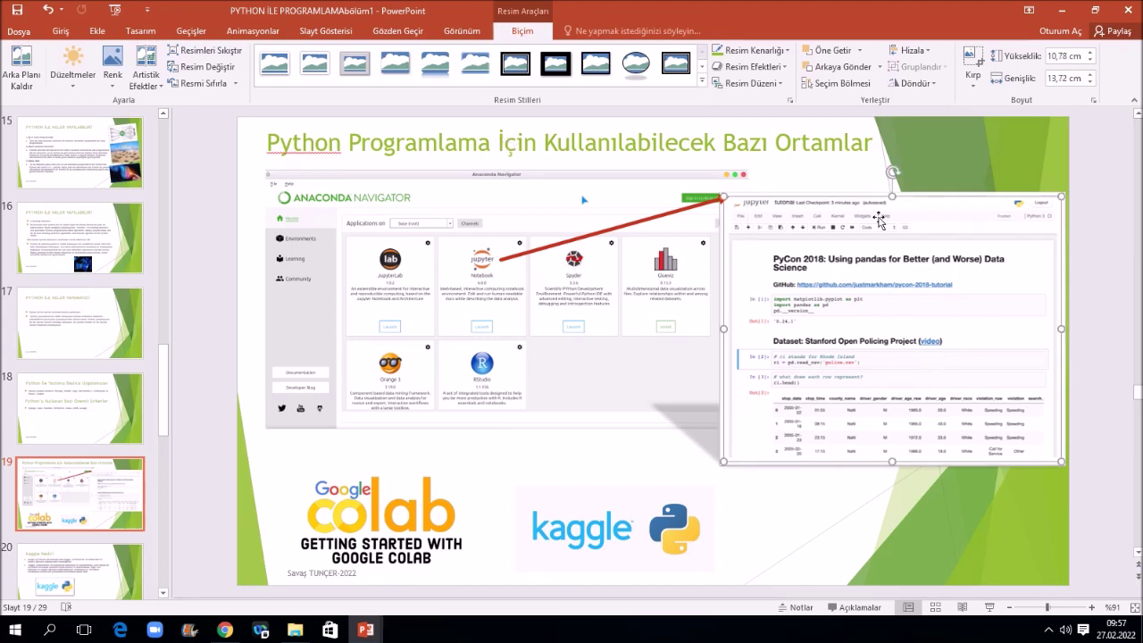
pyautogui.scroll(-5, 933, 375)
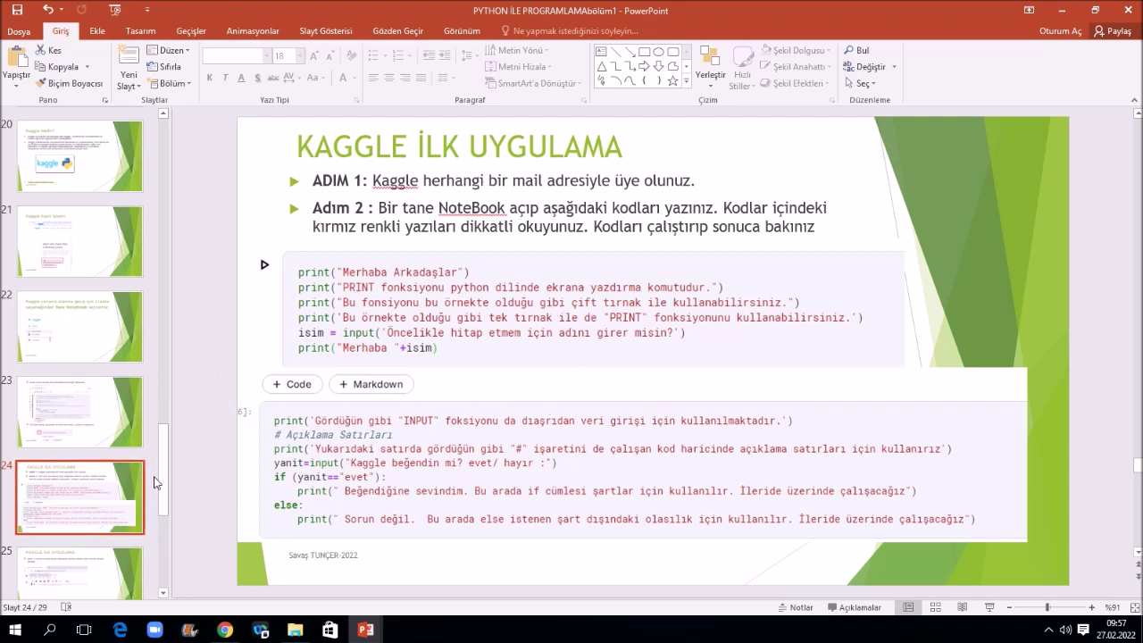
# Move from slide 25 to the last slide, slide 29
pyautogui.scroll(-1, 125, 516)
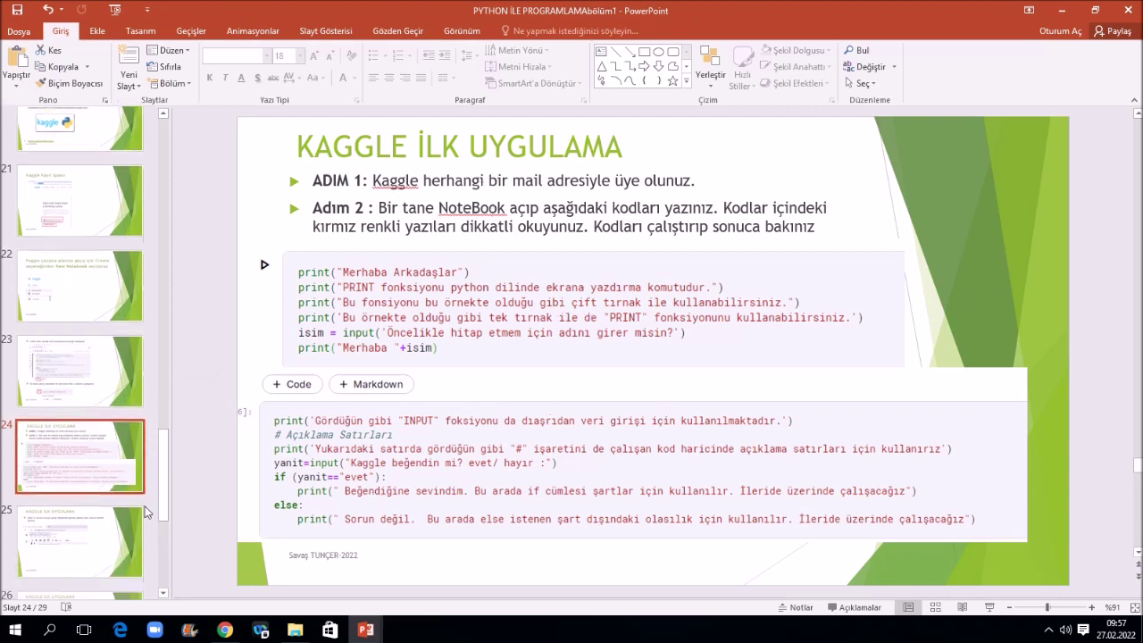
pyautogui.click(96, 511)
pyautogui.scroll(-1, 95, 509)
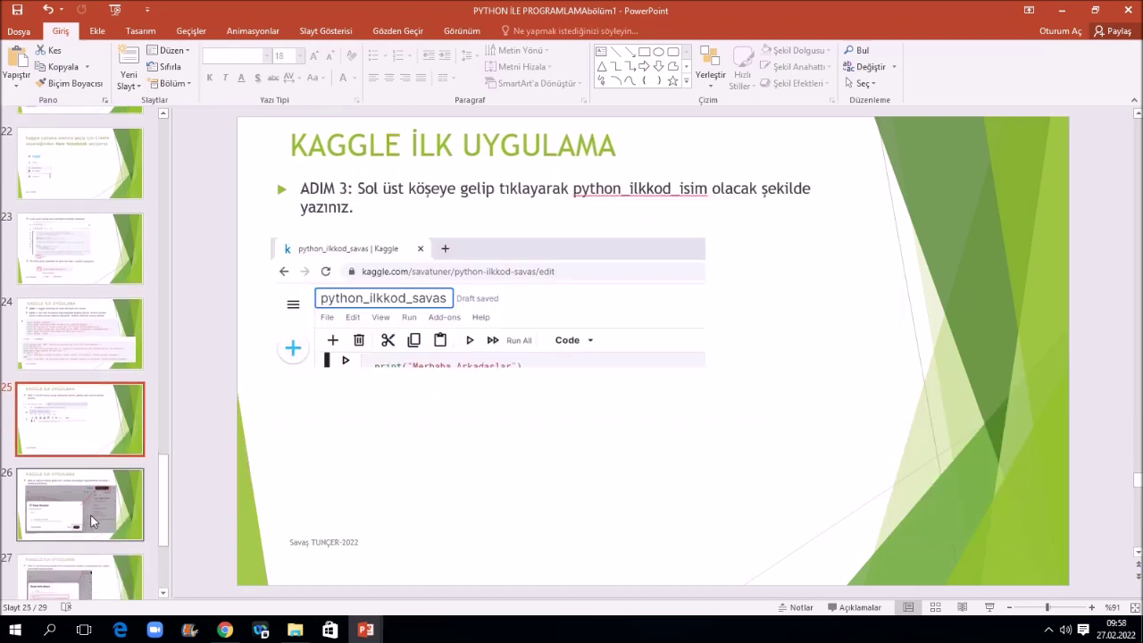
pyautogui.press('End')
# Show the File menu's New page of presentation templates
pyautogui.scroll(-1, 89, 402)
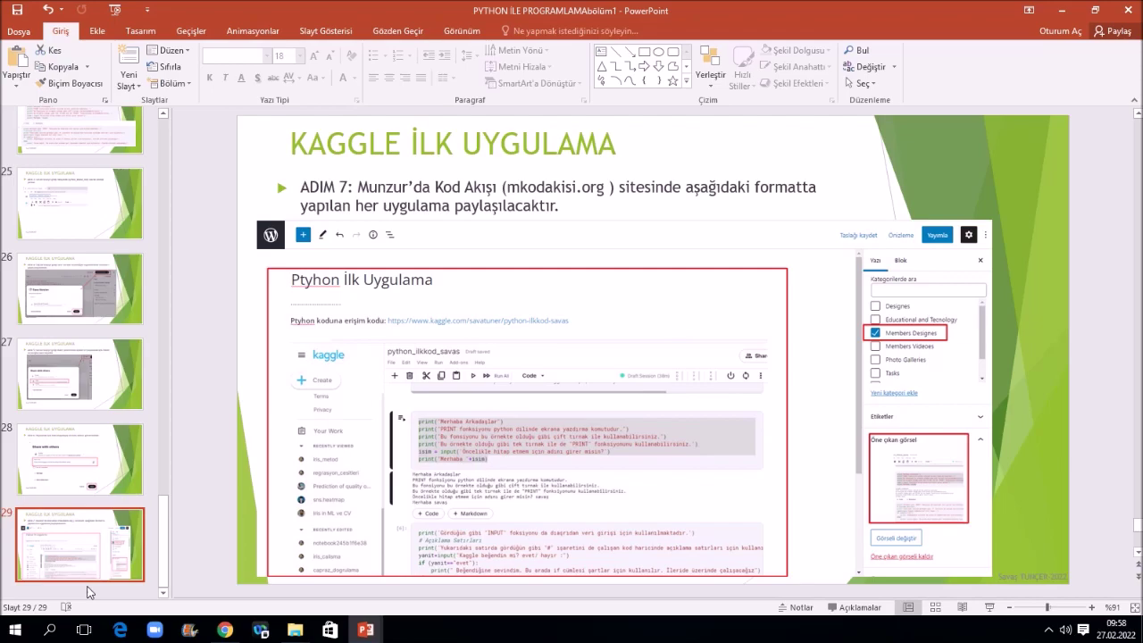
pyautogui.click(19, 31)
pyautogui.click(25, 94)
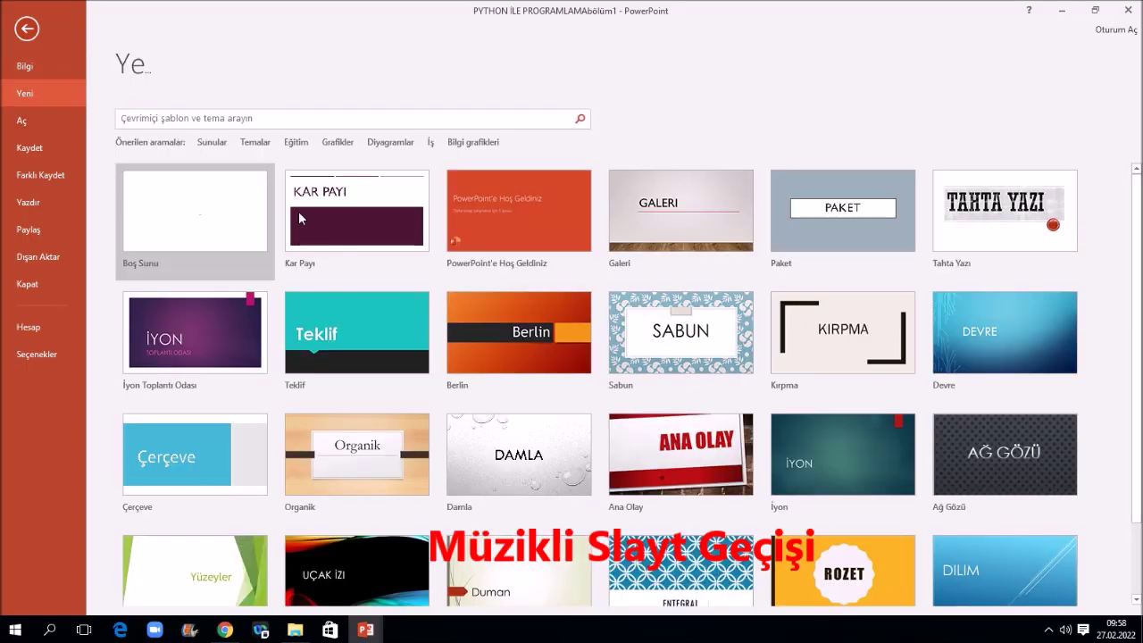
# Look over the templates, then create blank presentation Sunu1 with Ctrl+N instead
pyautogui.scroll(-3, 419, 232)
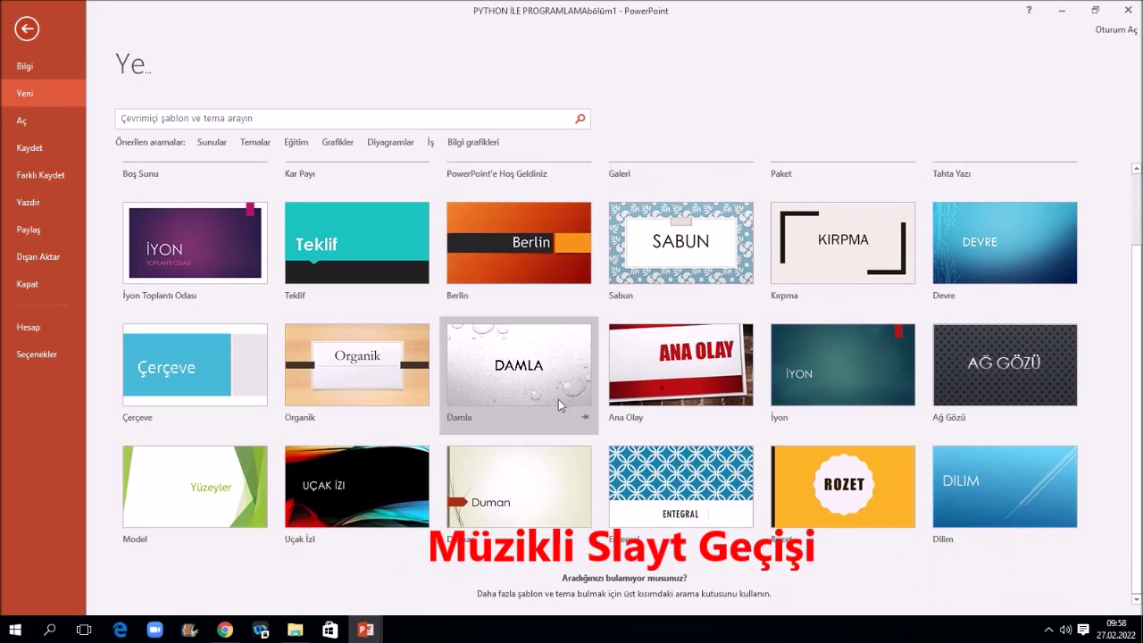
pyautogui.scroll(3, 589, 415)
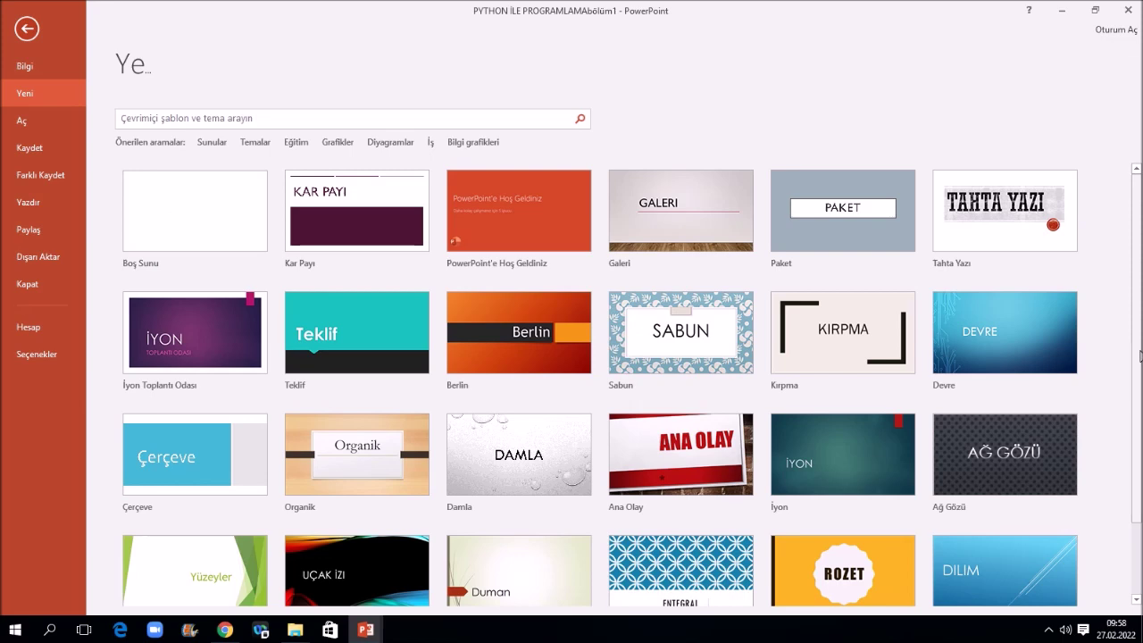
pyautogui.scroll(-2, 1048, 453)
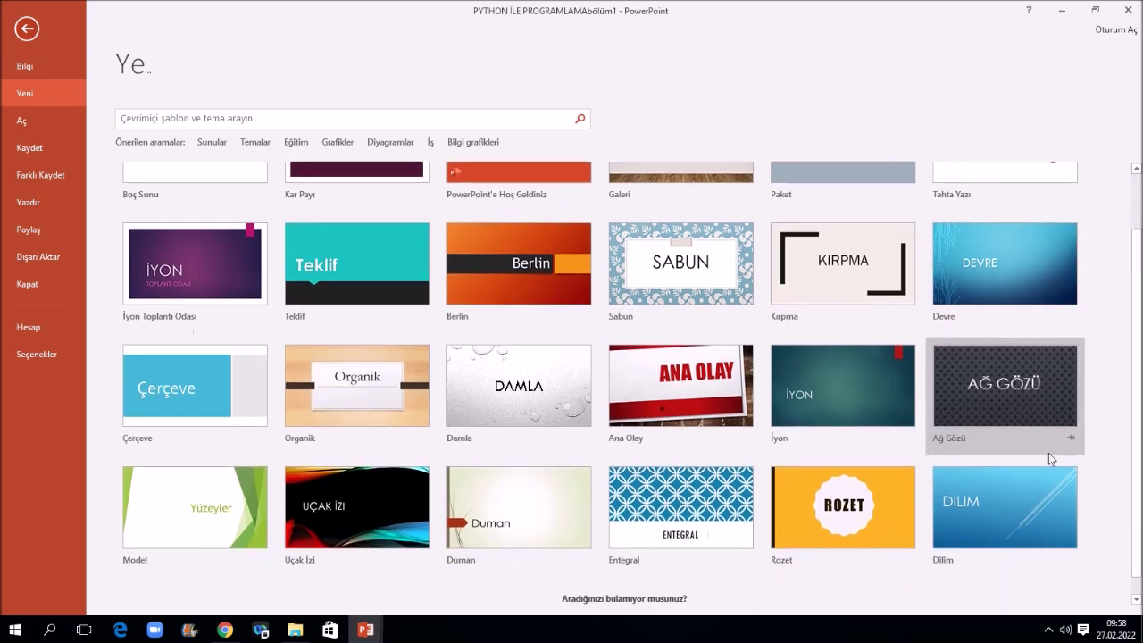
pyautogui.scroll(2, 1048, 452)
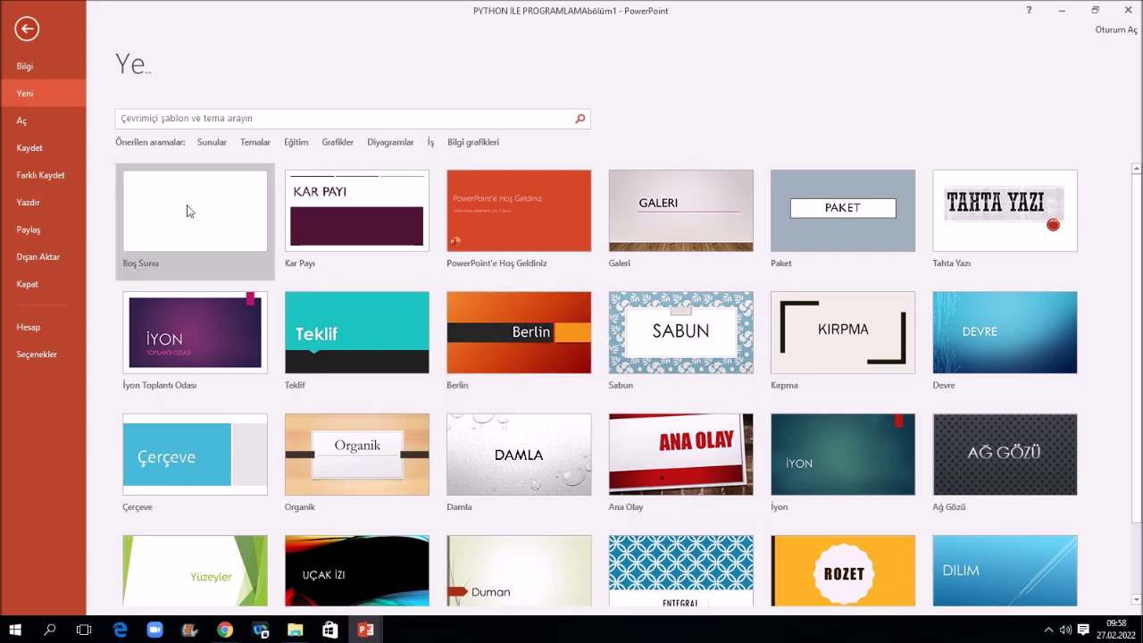
pyautogui.press('Escape')
pyautogui.hotkey('ctrl', 'n')
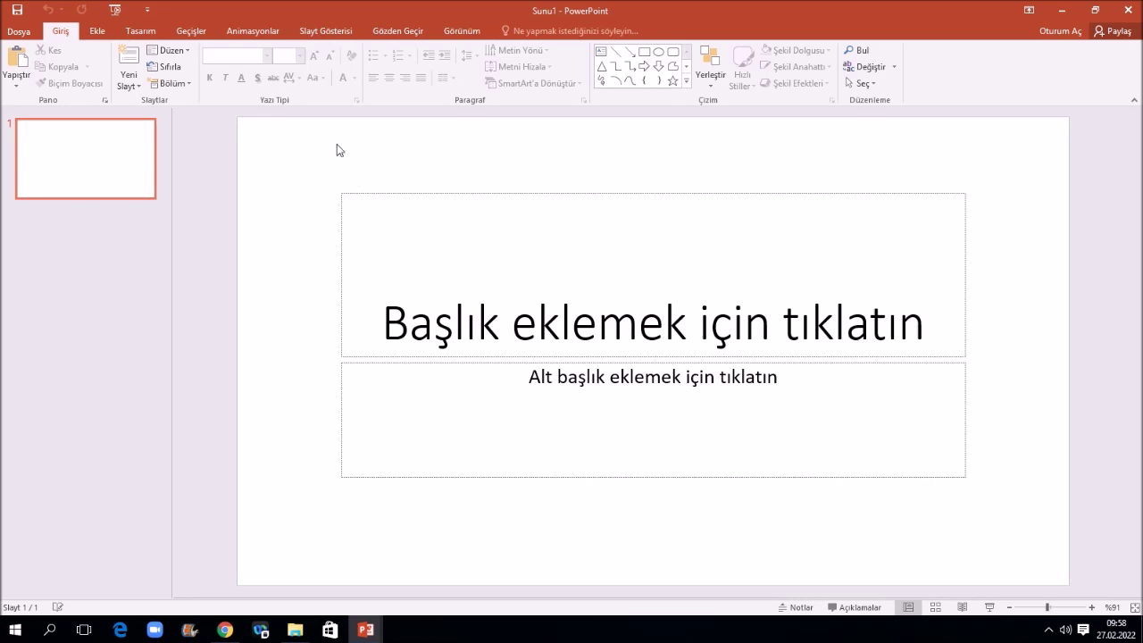
# Browse the Design themes gallery, keep the plain default theme, and switch to Insert
pyautogui.click(141, 31)
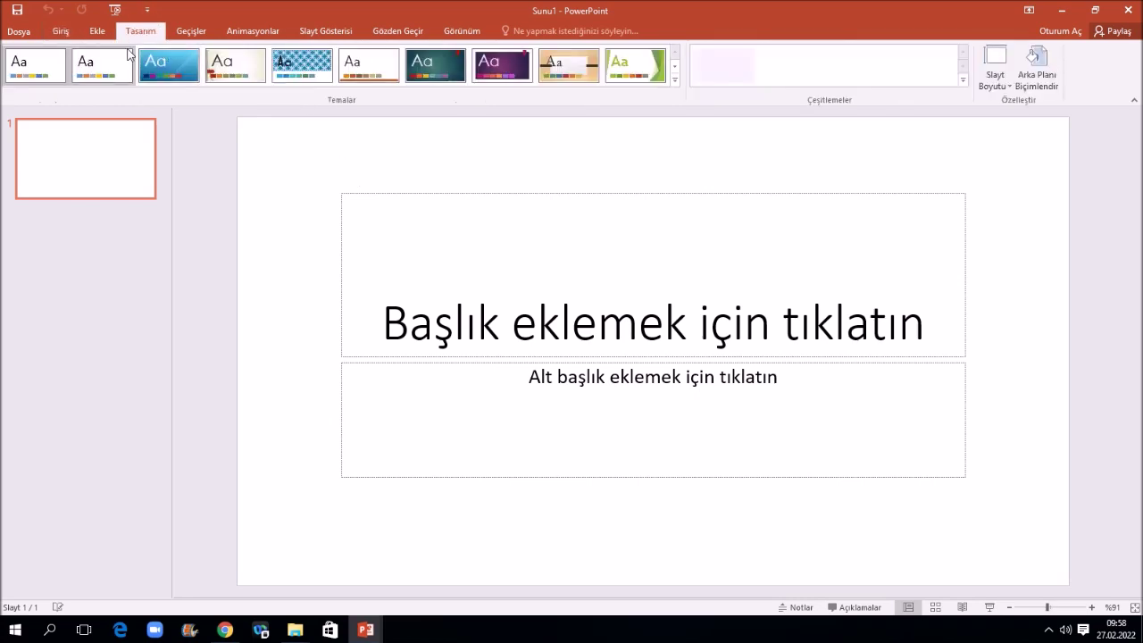
pyautogui.click(675, 82)
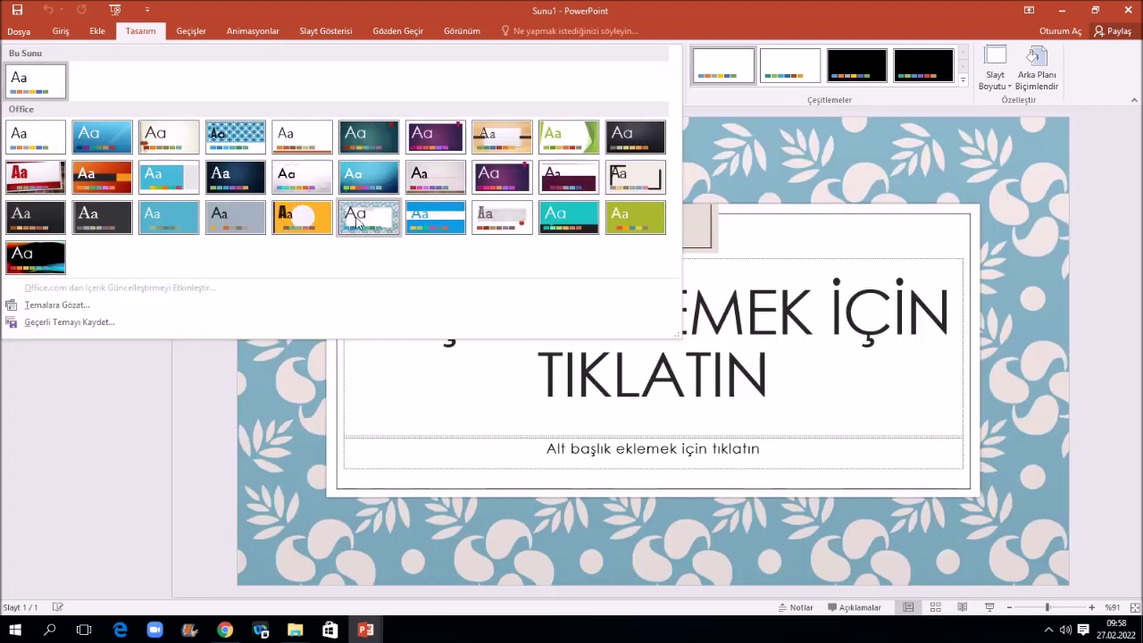
pyautogui.click(1052, 171)
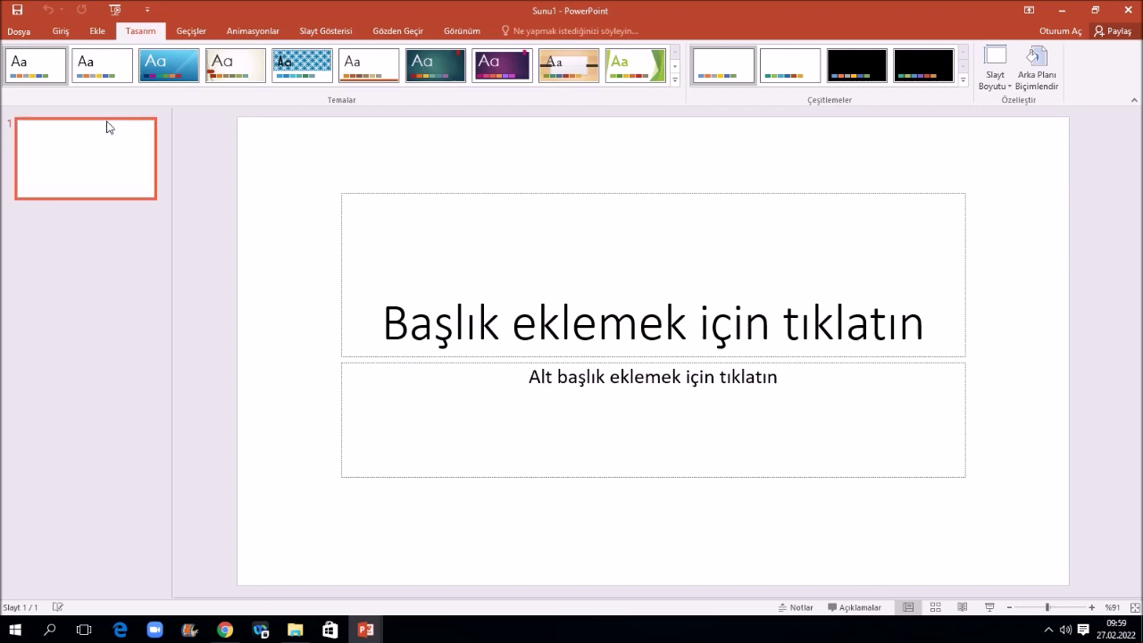
pyautogui.click(98, 36)
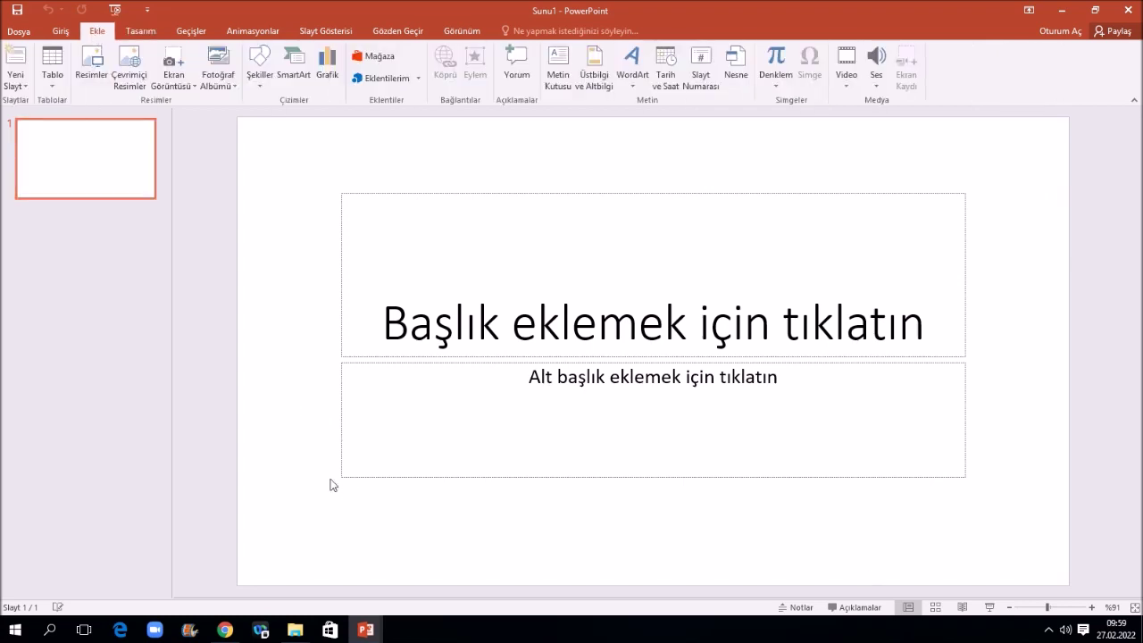
# Start a new photo album with all seven pictures from the sunum resimler folder
pyautogui.click(229, 86)
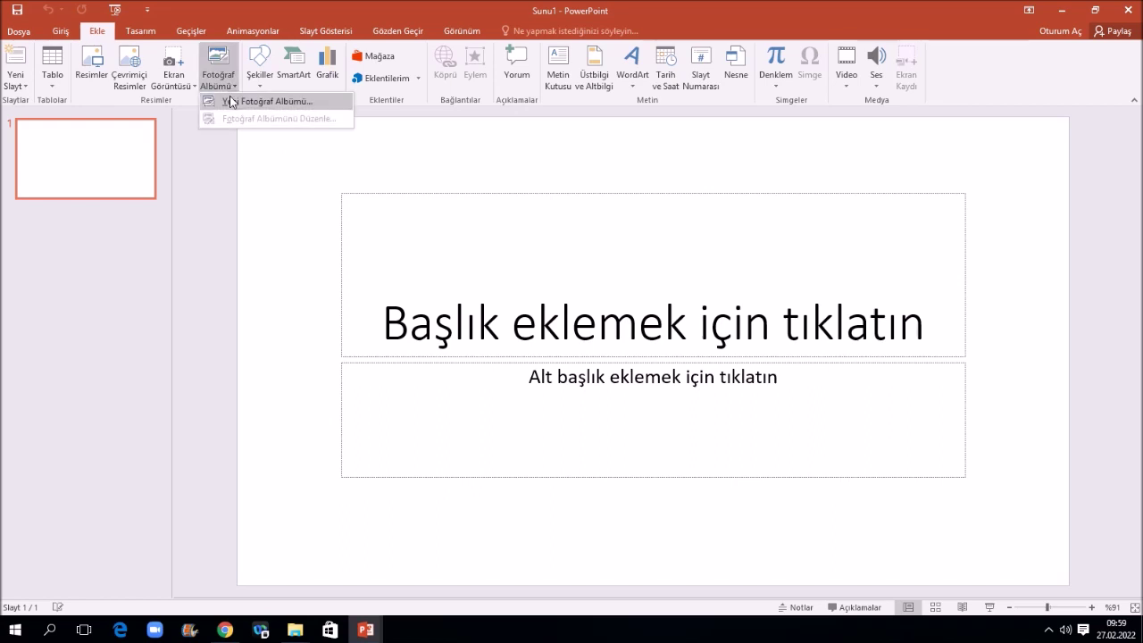
pyautogui.click(230, 115)
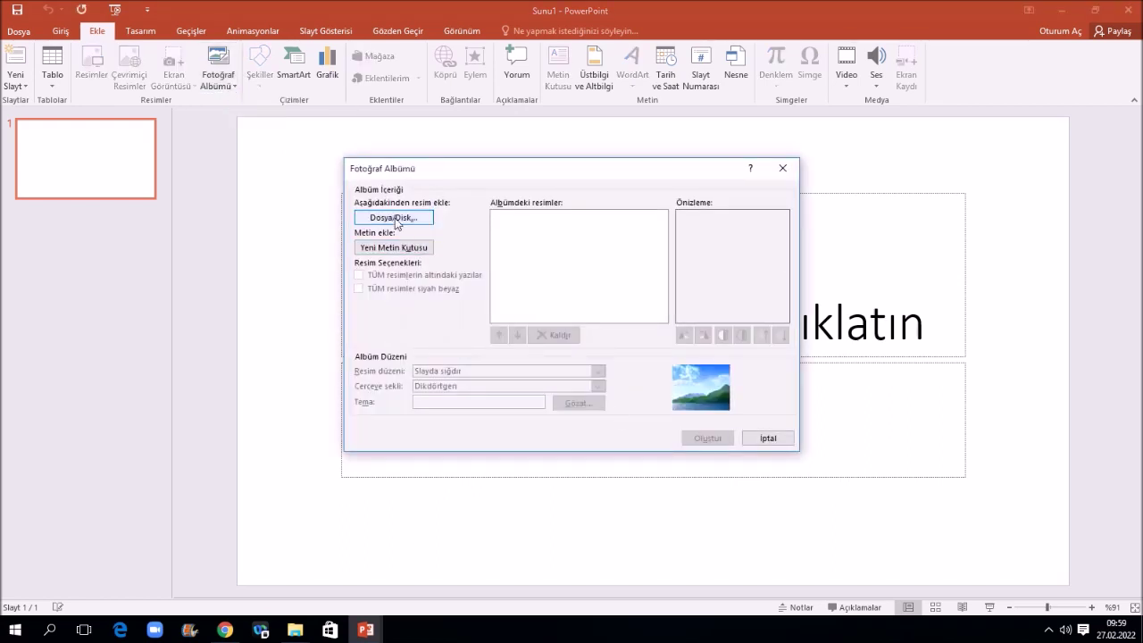
pyautogui.click(394, 218)
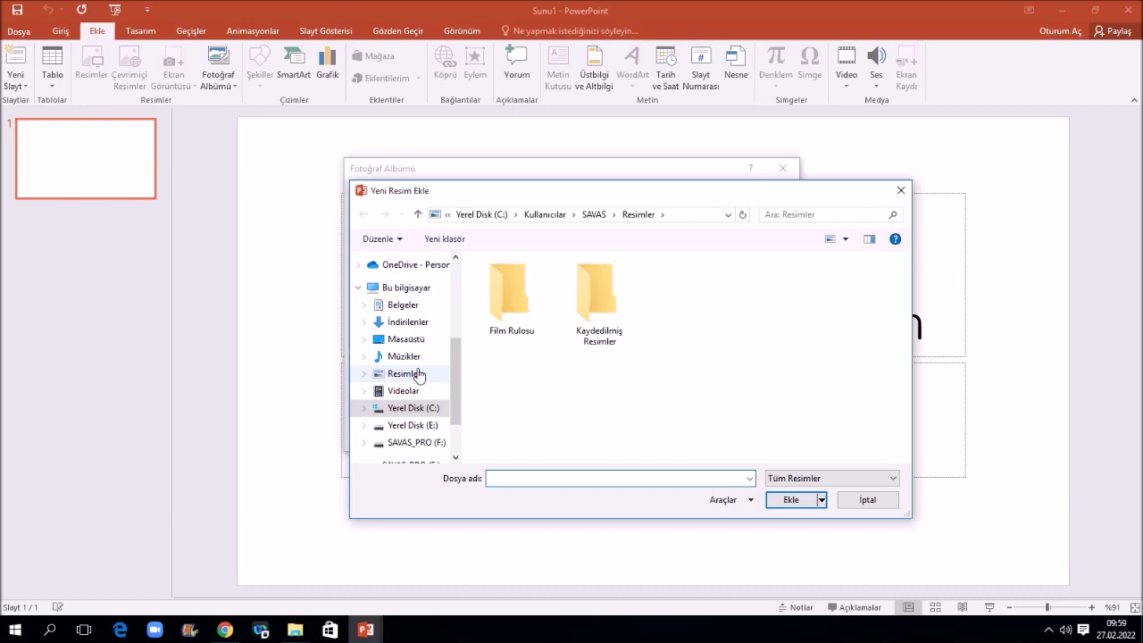
pyautogui.click(406, 341)
pyautogui.scroll(-5, 839, 385)
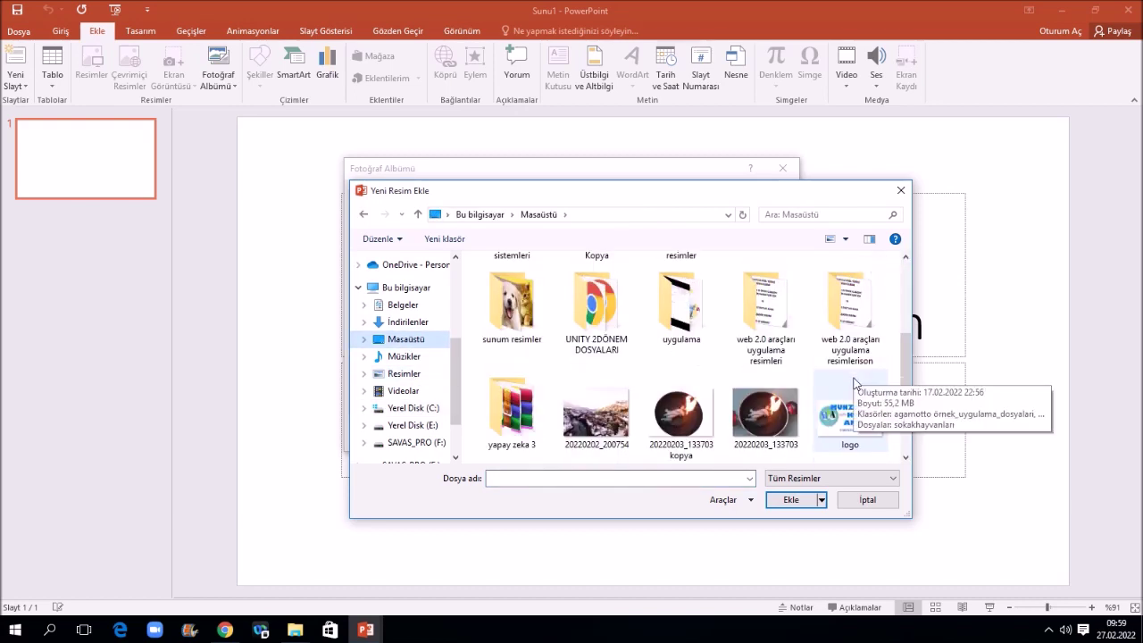
pyautogui.doubleClick(511, 304)
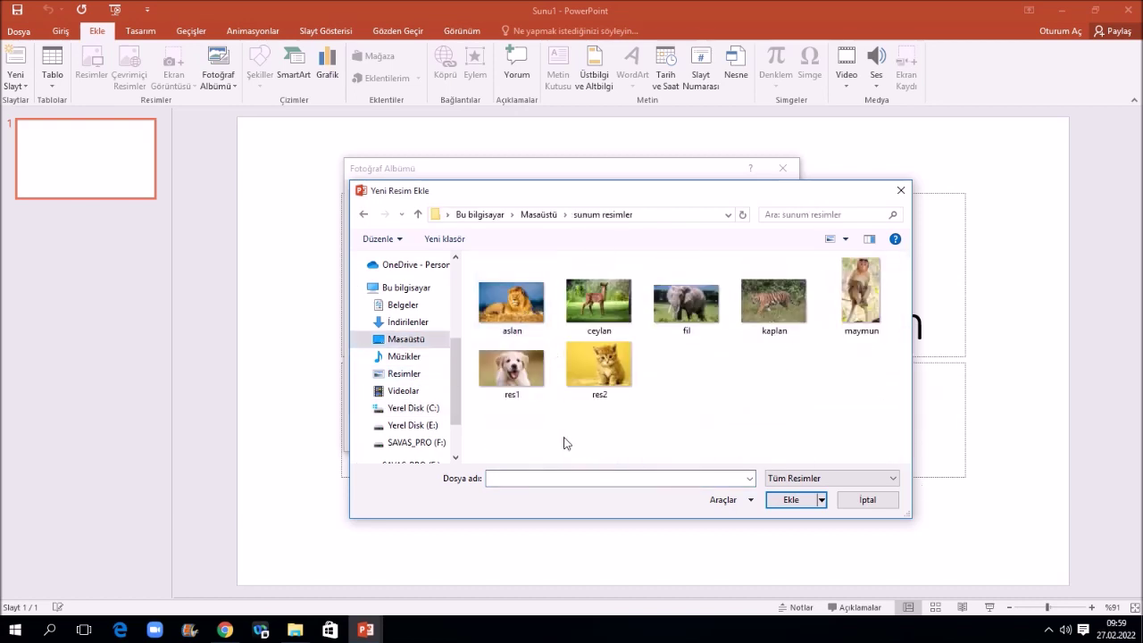
pyautogui.moveTo(500, 421); pyautogui.dragTo(896, 256)
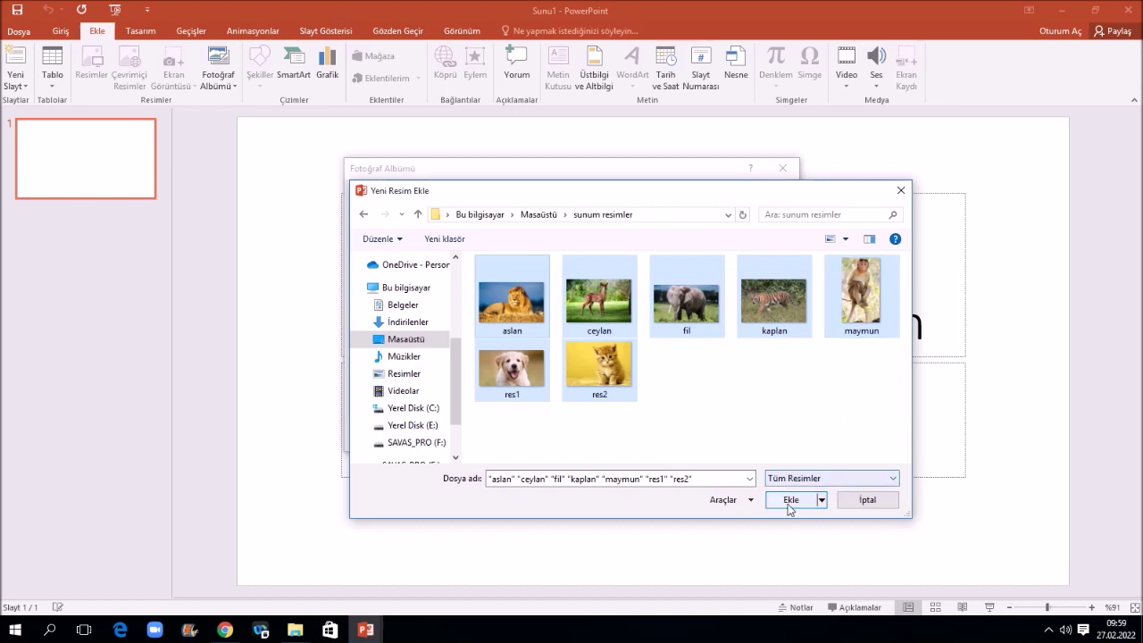
pyautogui.click(740, 409)
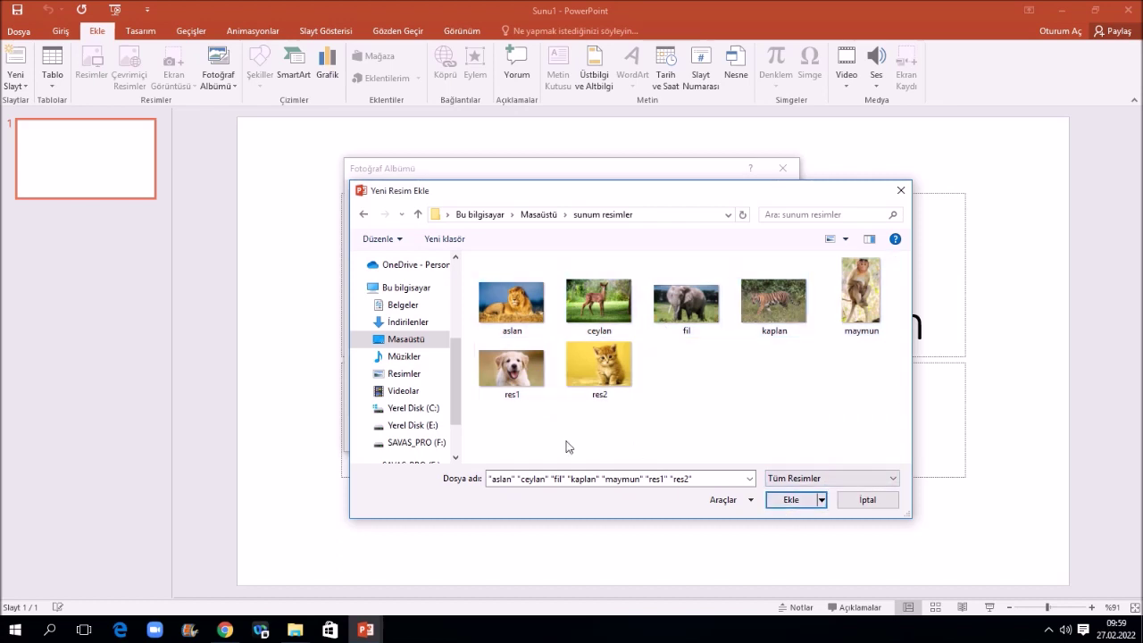
pyautogui.moveTo(515, 426); pyautogui.dragTo(879, 278)
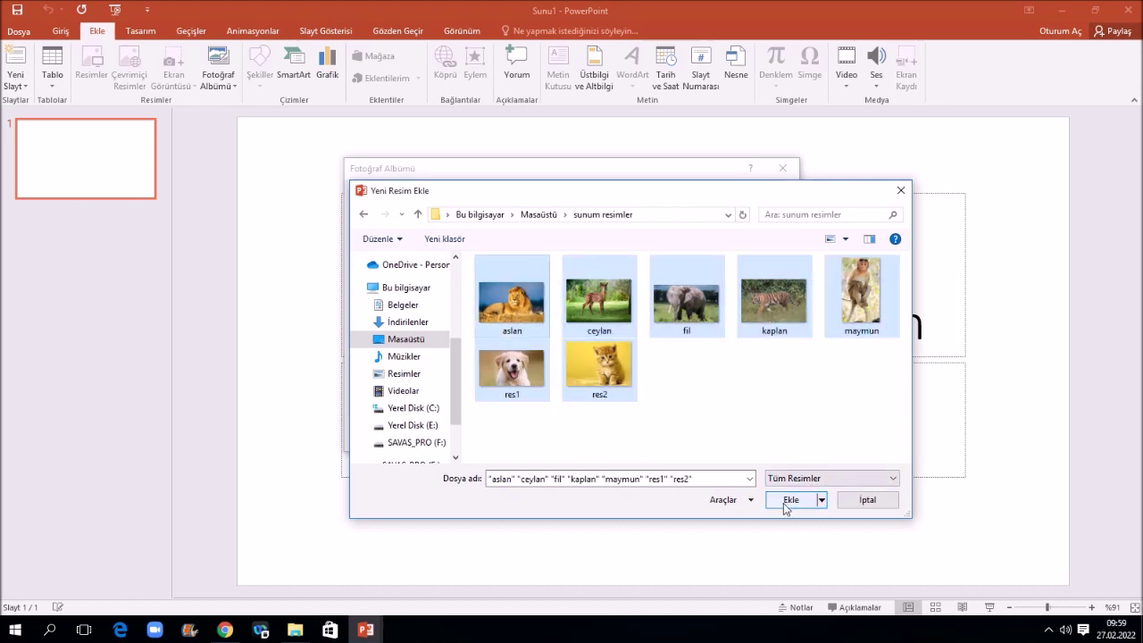
pyautogui.click(791, 500)
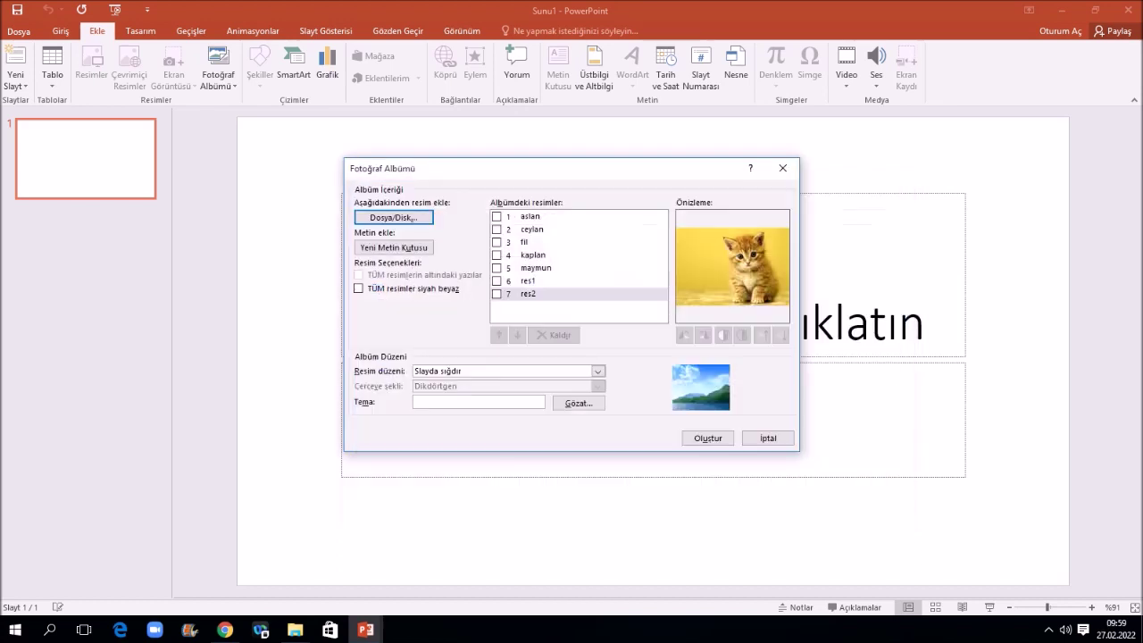
# Check the album's picture list, keep the Fit to slide layout, and create it
pyautogui.click(528, 294)
pyautogui.click(527, 280)
pyautogui.click(527, 280)
pyautogui.click(529, 268)
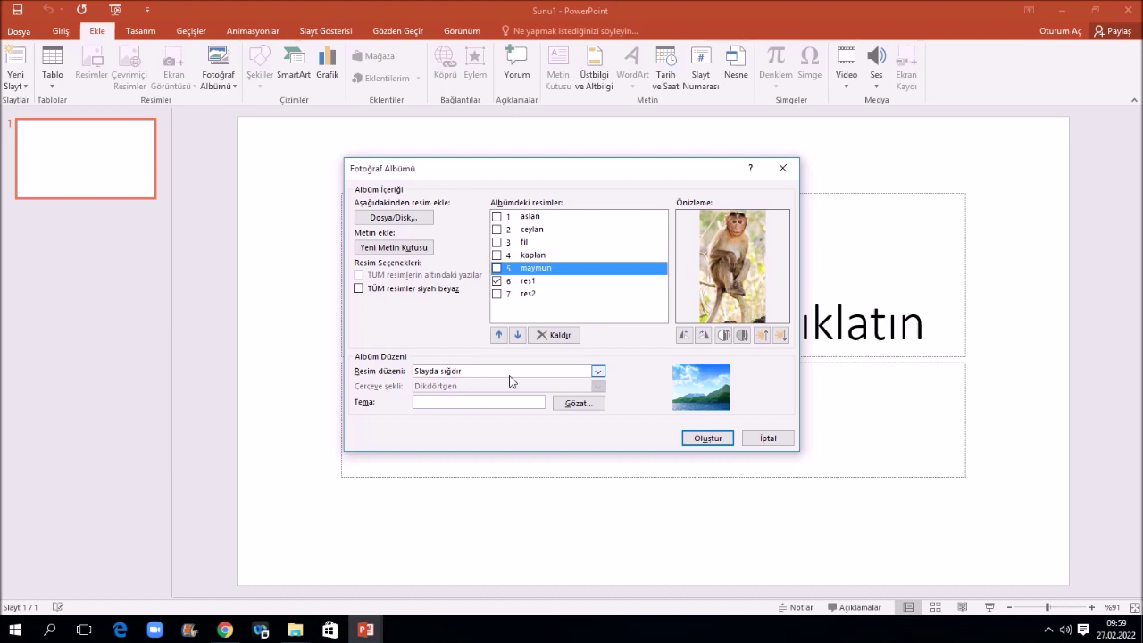
pyautogui.click(605, 376)
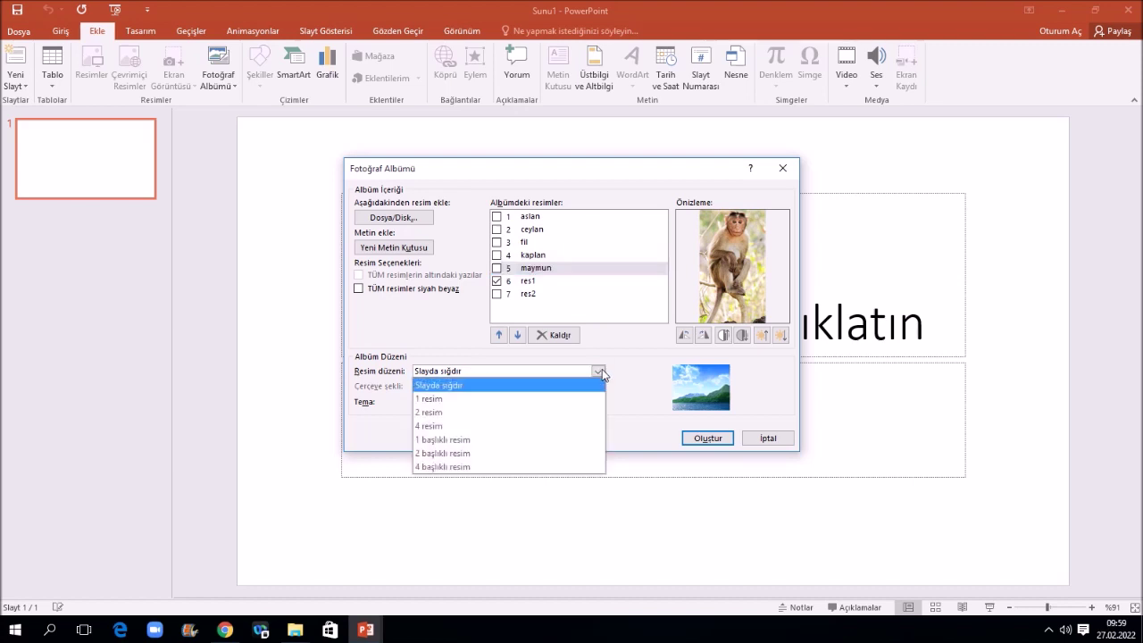
pyautogui.click(536, 385)
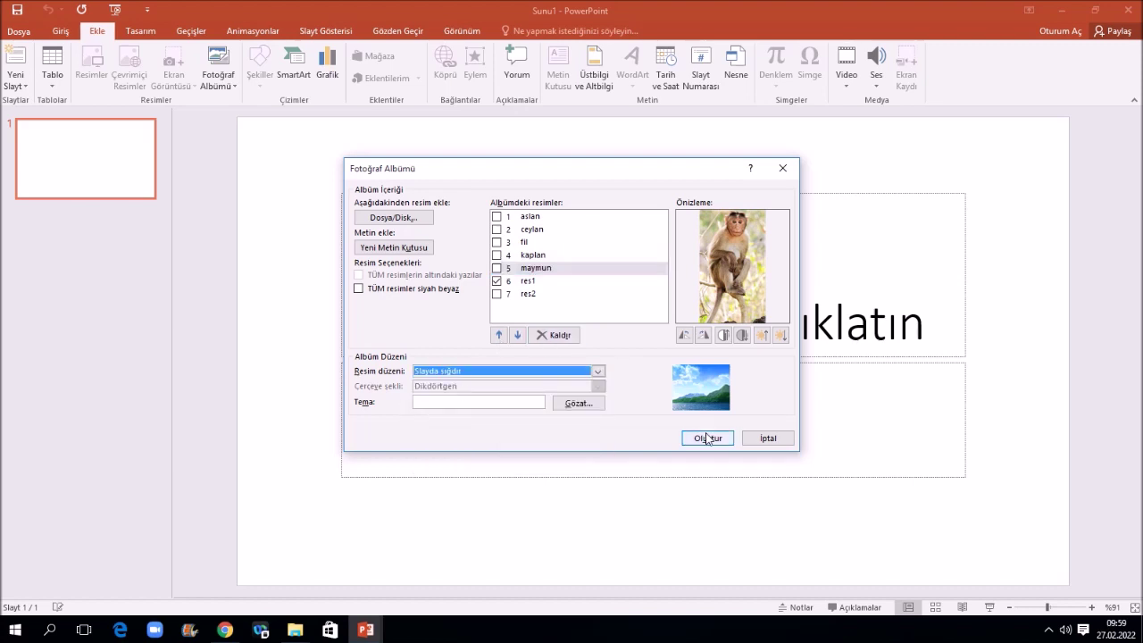
pyautogui.click(707, 438)
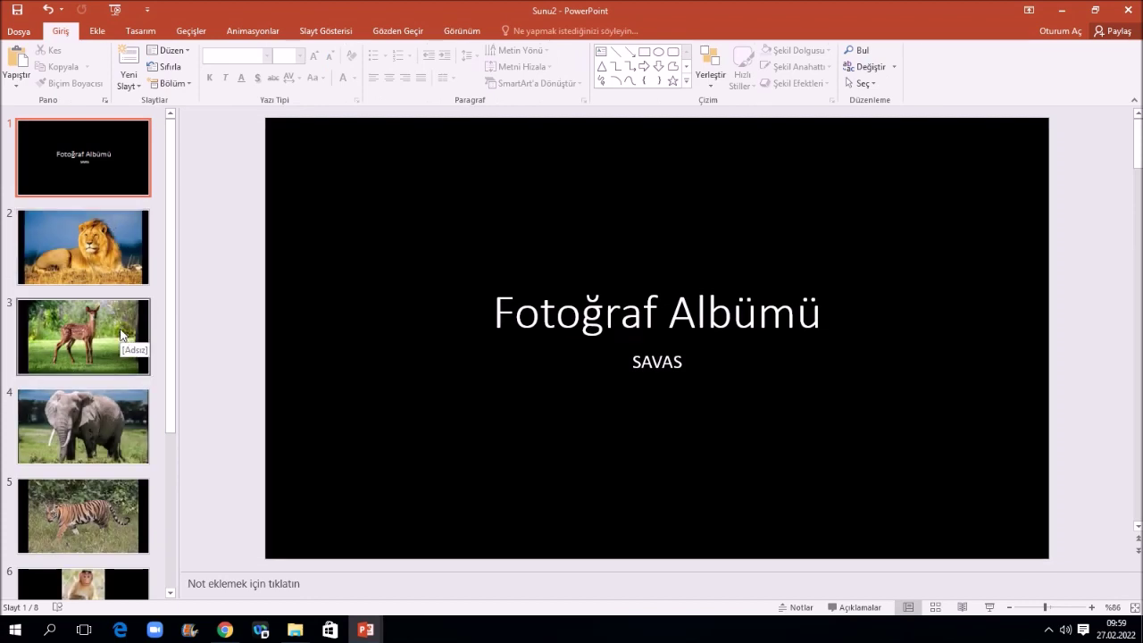
# Try a white design variant, revert to black, then apply the red brick-wall theme
pyautogui.click(656, 361)
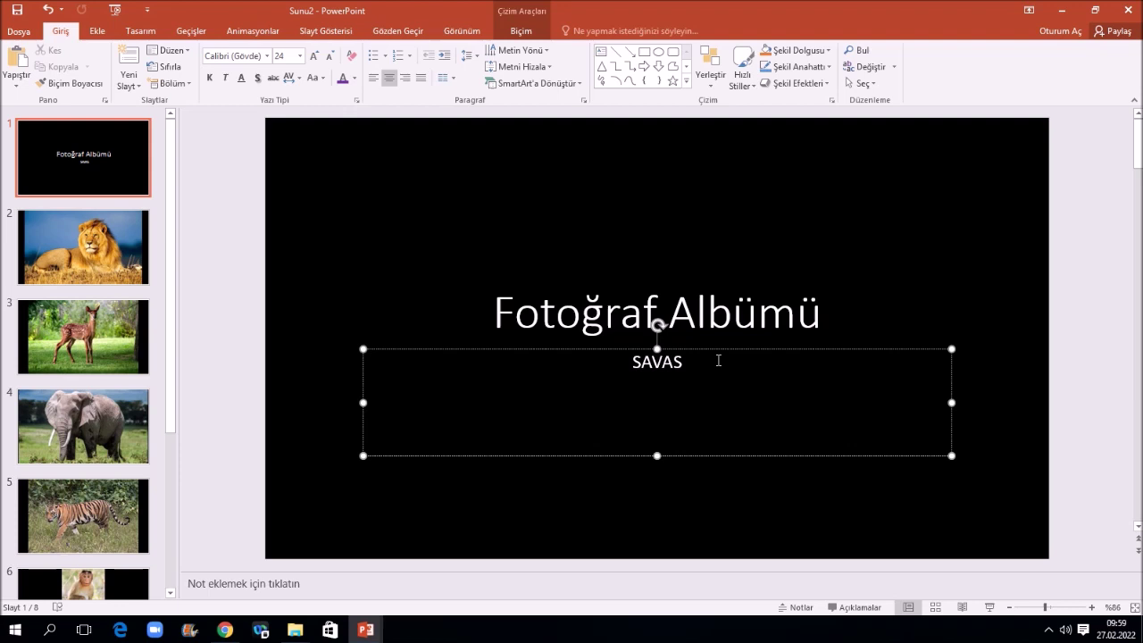
pyautogui.click(728, 320)
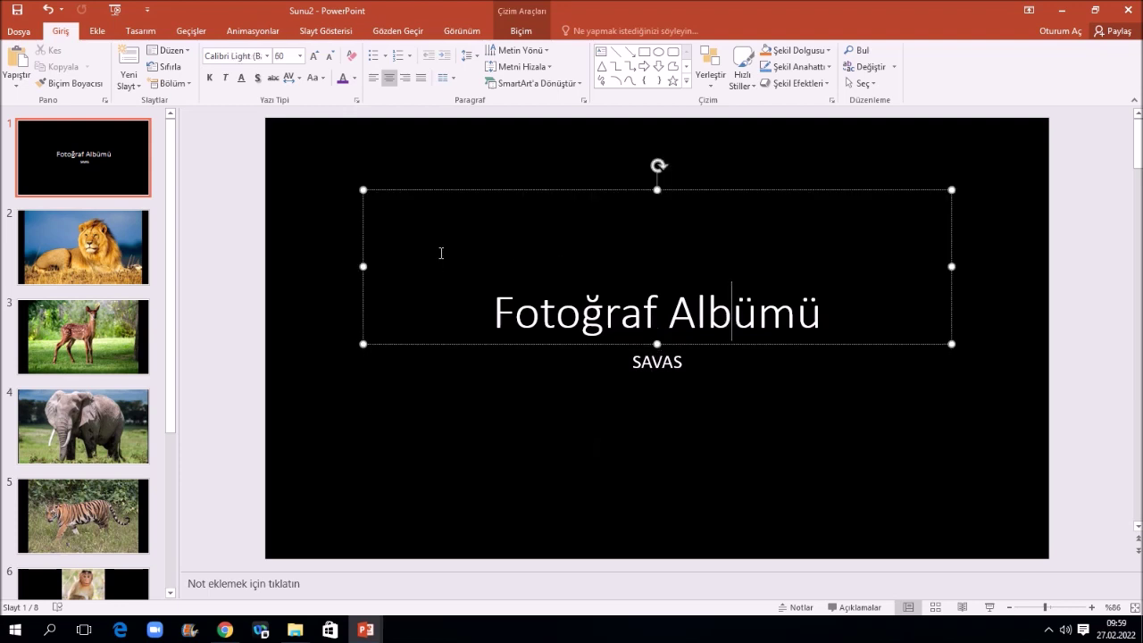
pyautogui.click(140, 31)
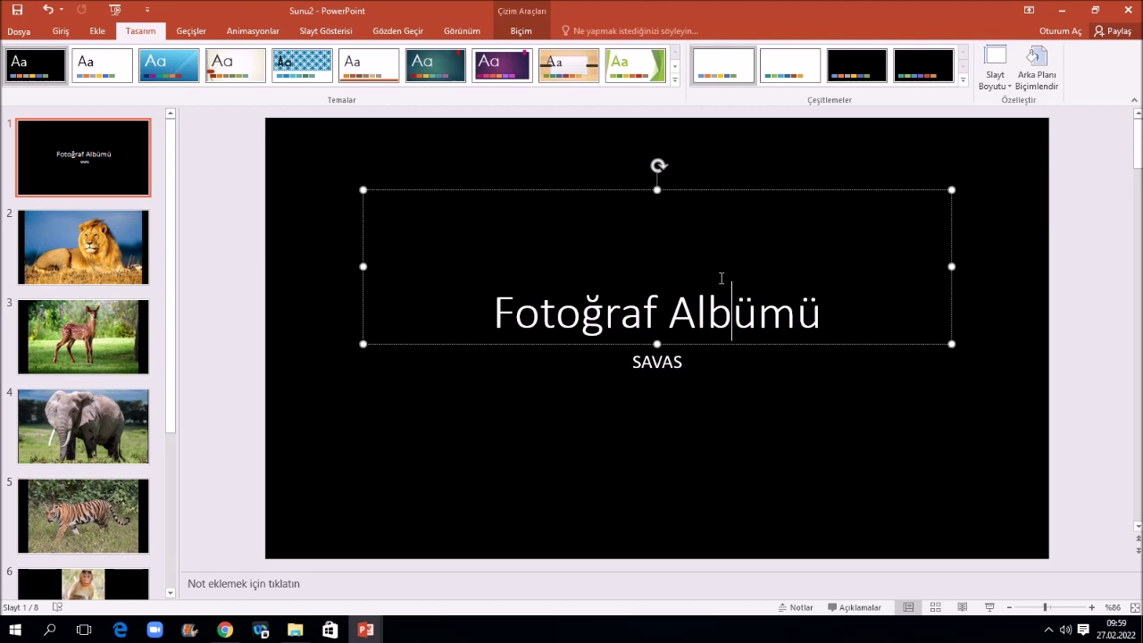
pyautogui.click(733, 82)
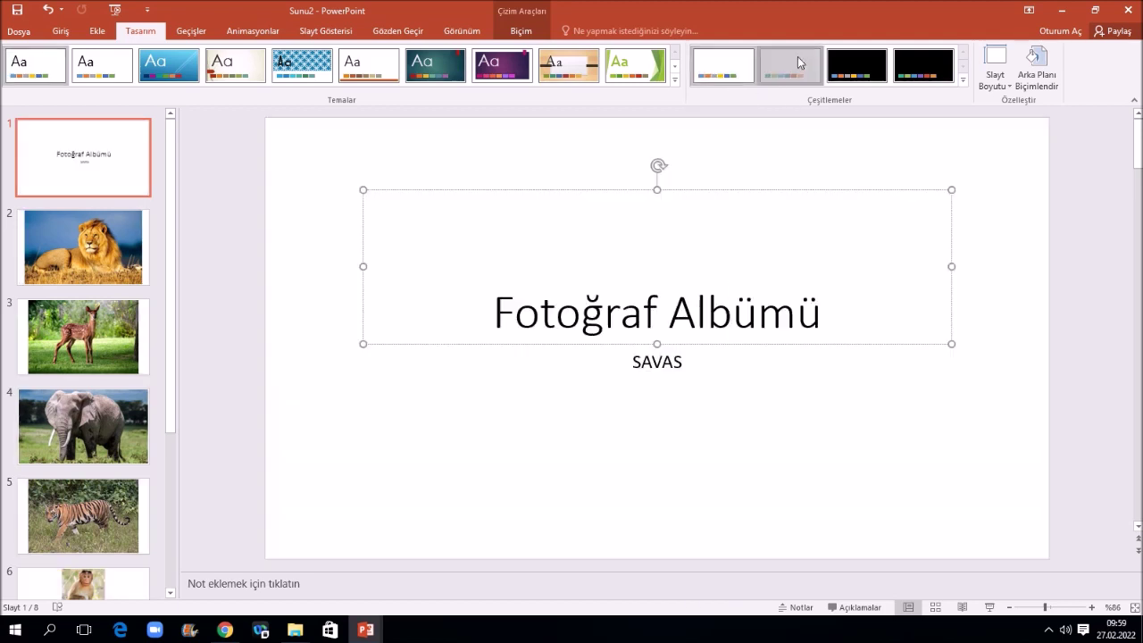
pyautogui.click(900, 79)
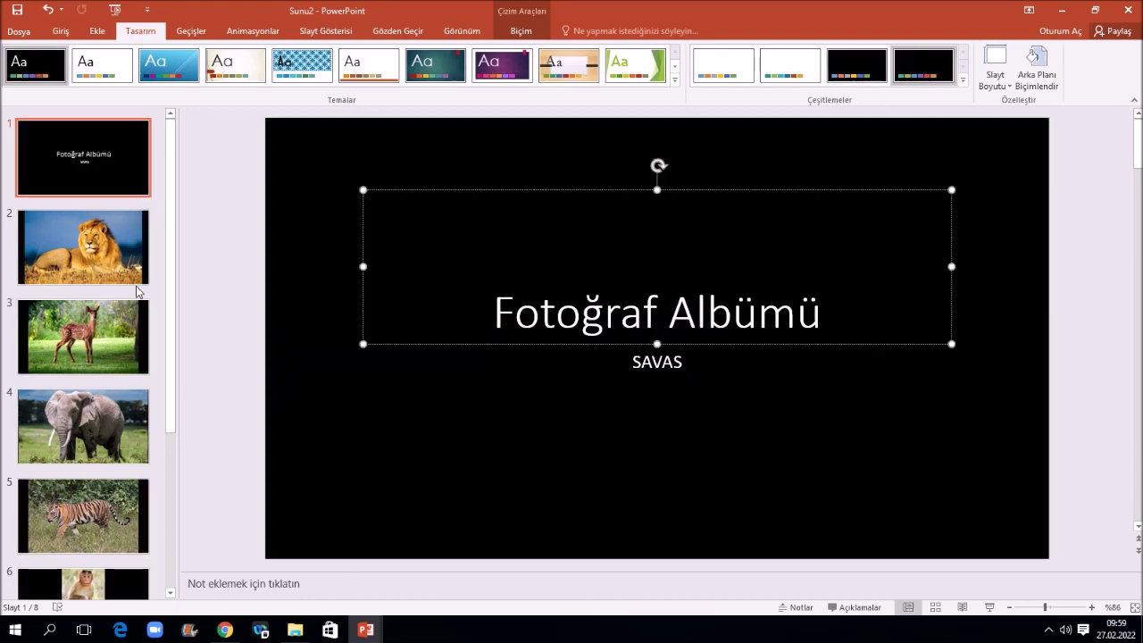
pyautogui.click(675, 80)
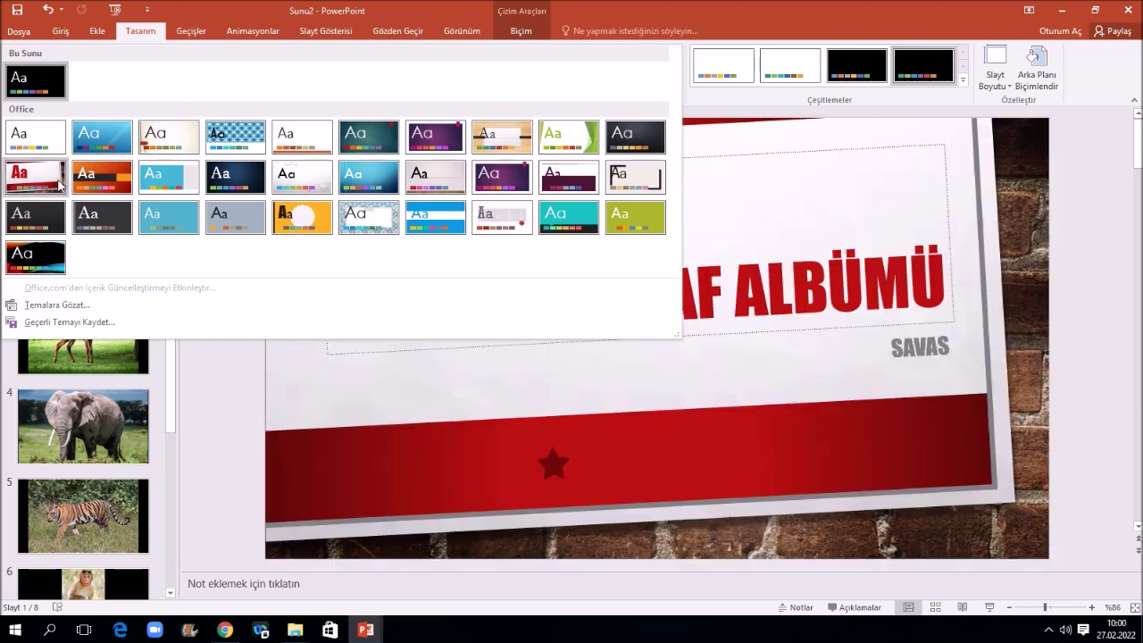
pyautogui.click(60, 185)
# Retitle the title slide 'HAYVANLARI TANIYALIM'
pyautogui.click(461, 316)
pyautogui.moveTo(462, 316)
pyautogui.mouseDown()
pyautogui.moveTo(778, 282)
pyautogui.moveTo(892, 317)
pyautogui.mouseUp()
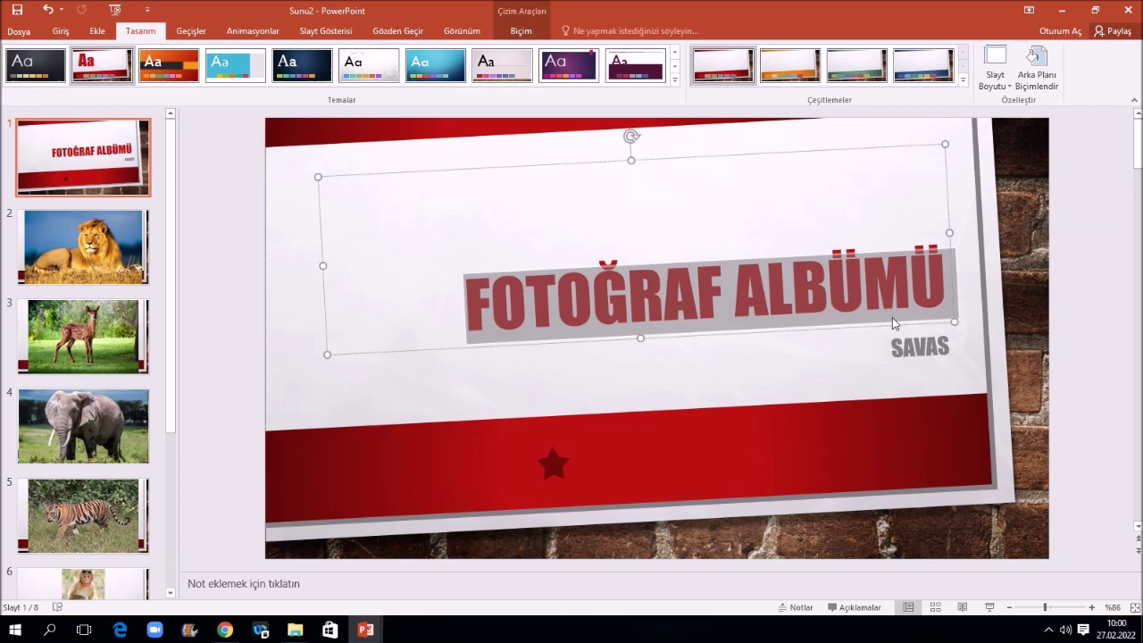
pyautogui.write('HAYVANLARI TANIYALIM')
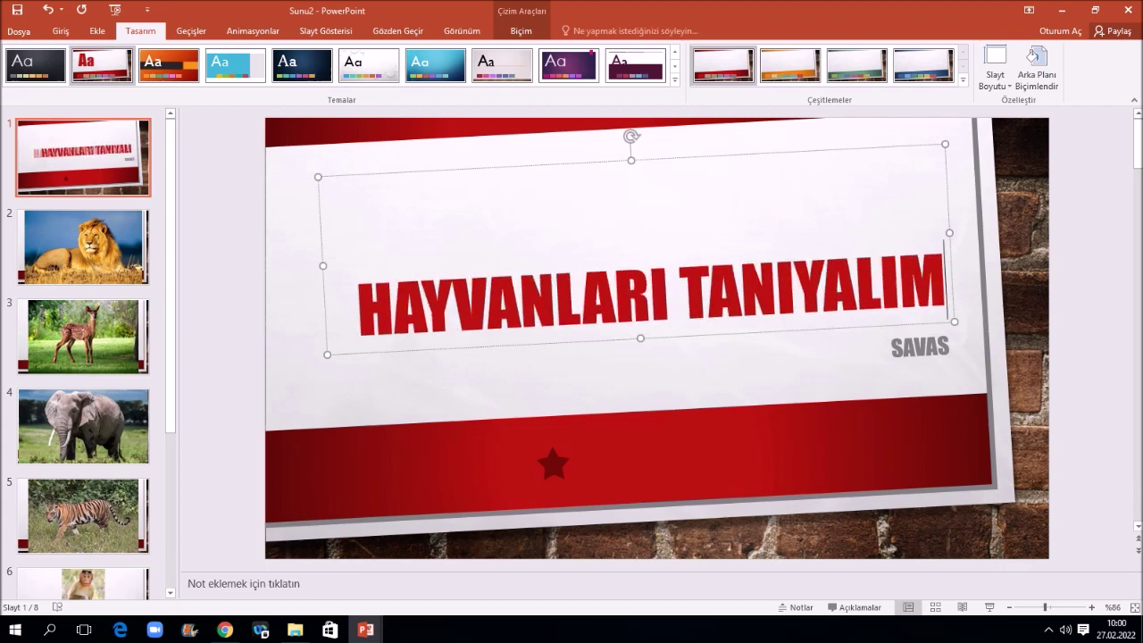
# Replace the subtitle with the author's full name
pyautogui.click(925, 347)
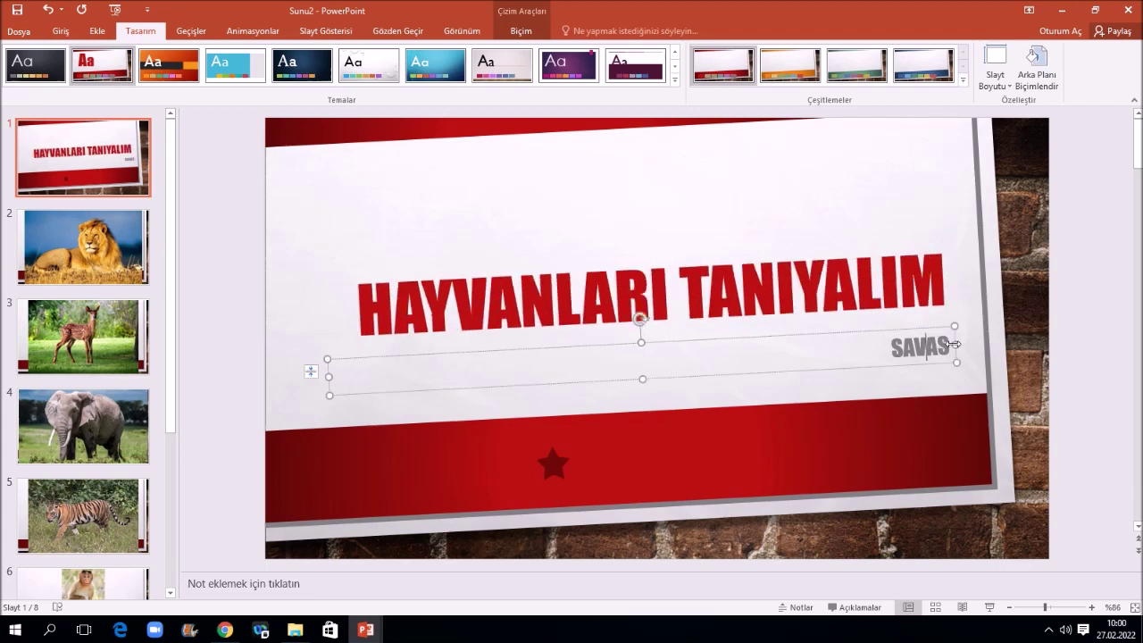
pyautogui.moveTo(891, 346); pyautogui.dragTo(952, 344)
pyautogui.write('SAVAŞ TUNÇER')
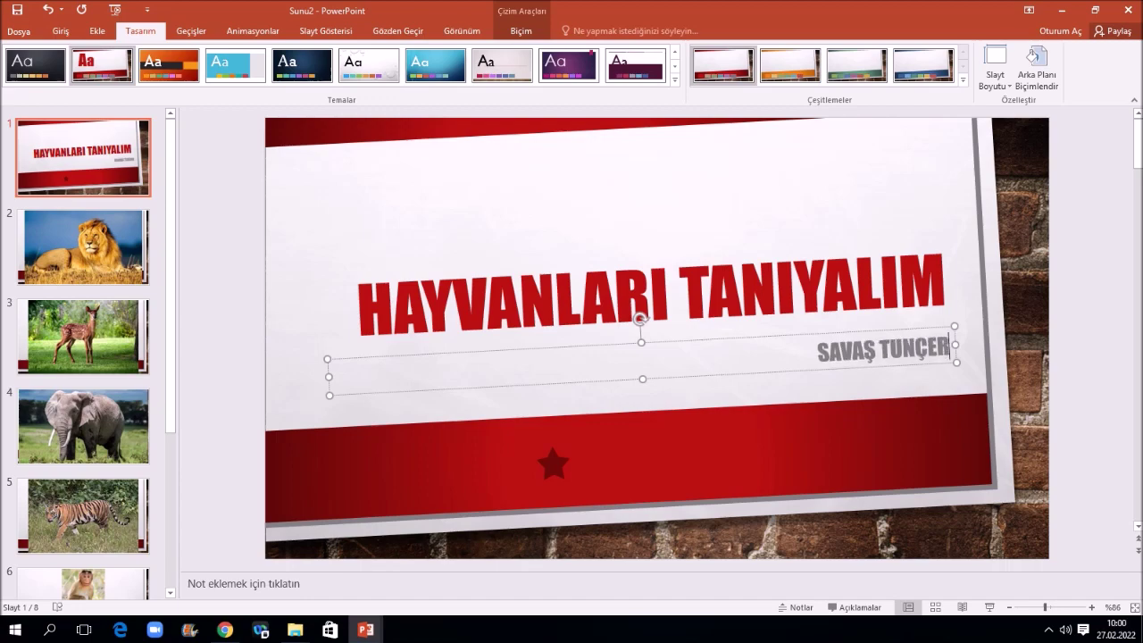
pyautogui.click(498, 210)
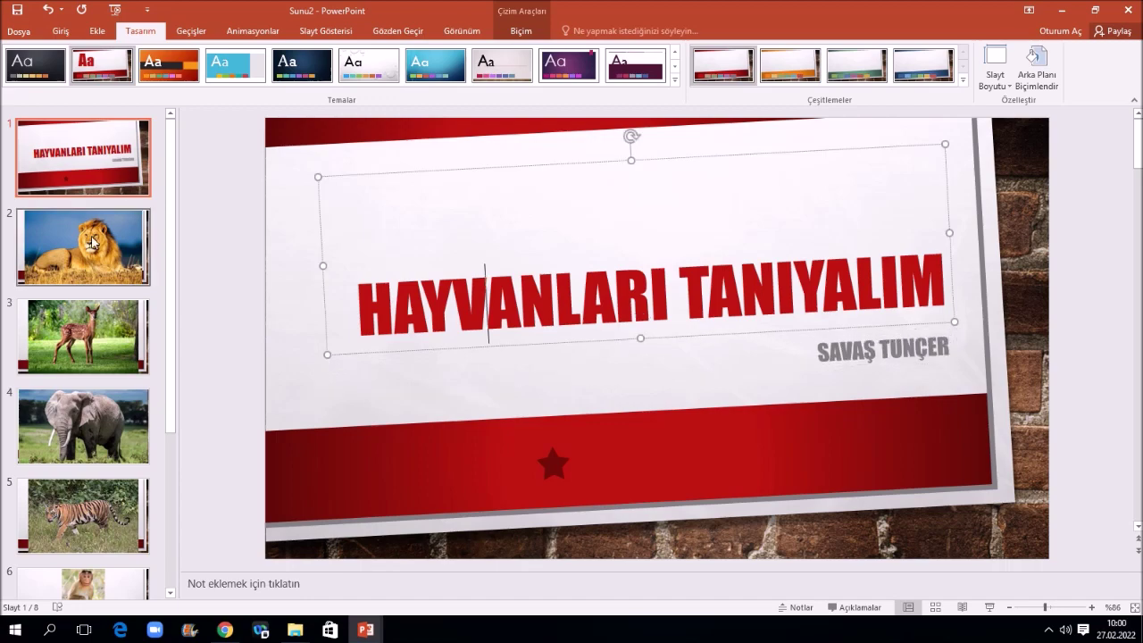
# Review the lion, deer, tiger and monkey slides in the new theme
pyautogui.click(105, 259)
pyautogui.click(109, 373)
pyautogui.scroll(-1, 98, 402)
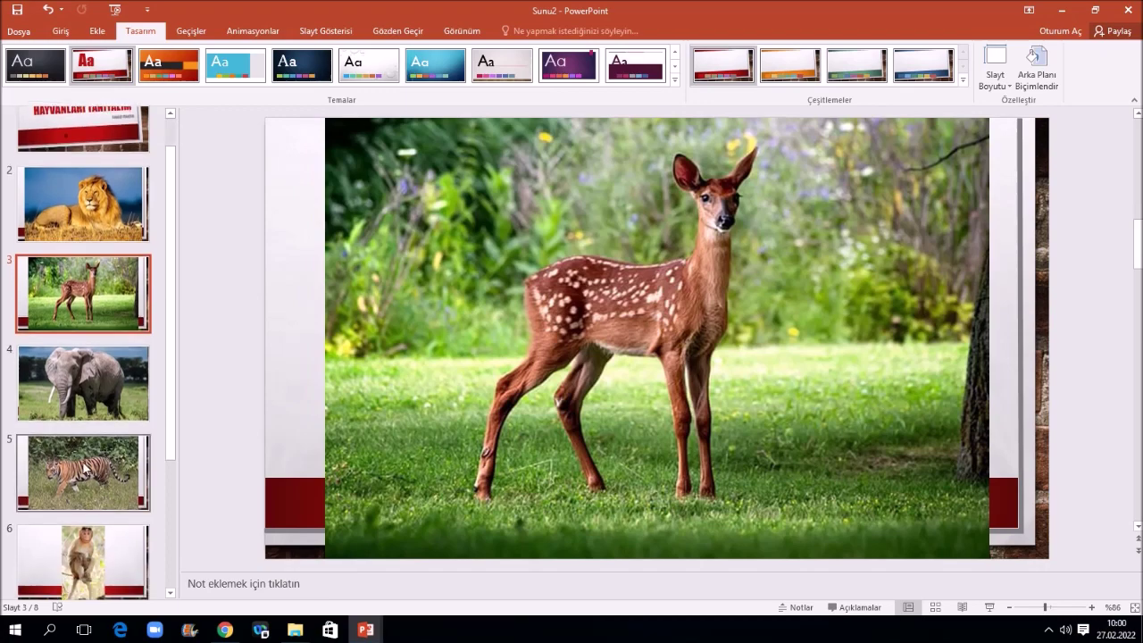
pyautogui.click(85, 472)
pyautogui.click(574, 325)
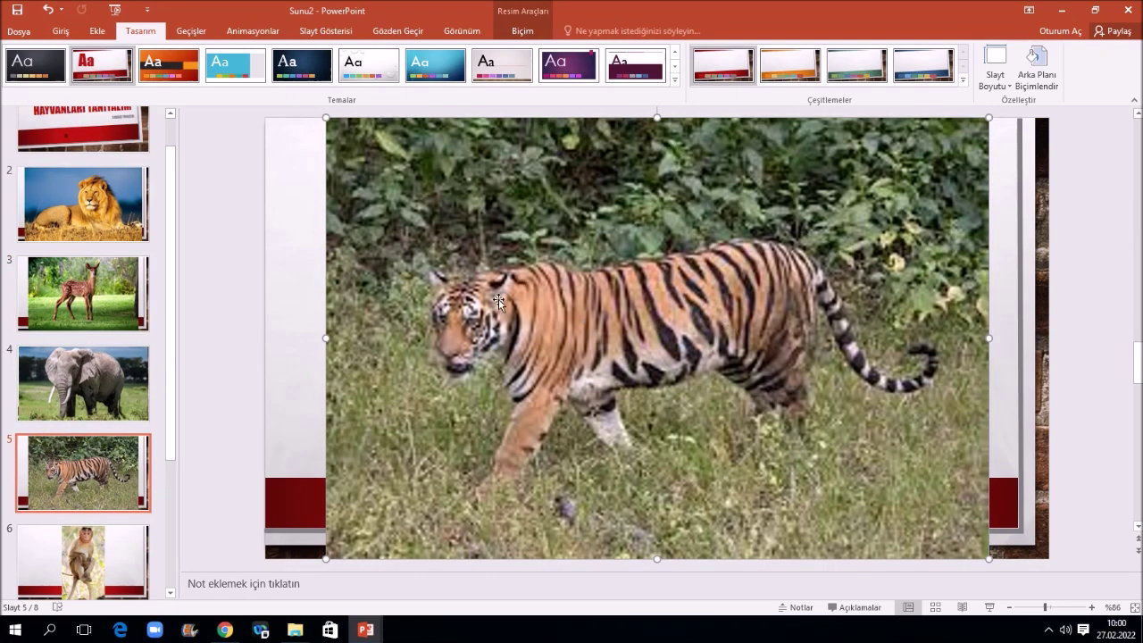
pyautogui.click(83, 204)
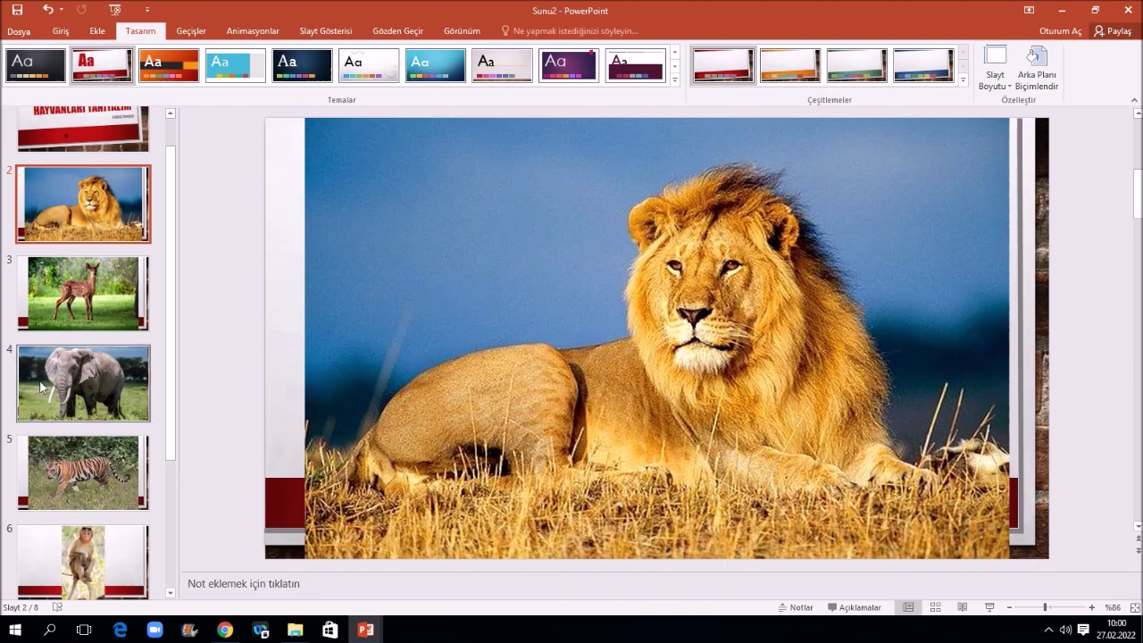
pyautogui.click(100, 480)
pyautogui.click(90, 554)
pyautogui.scroll(2, 94, 465)
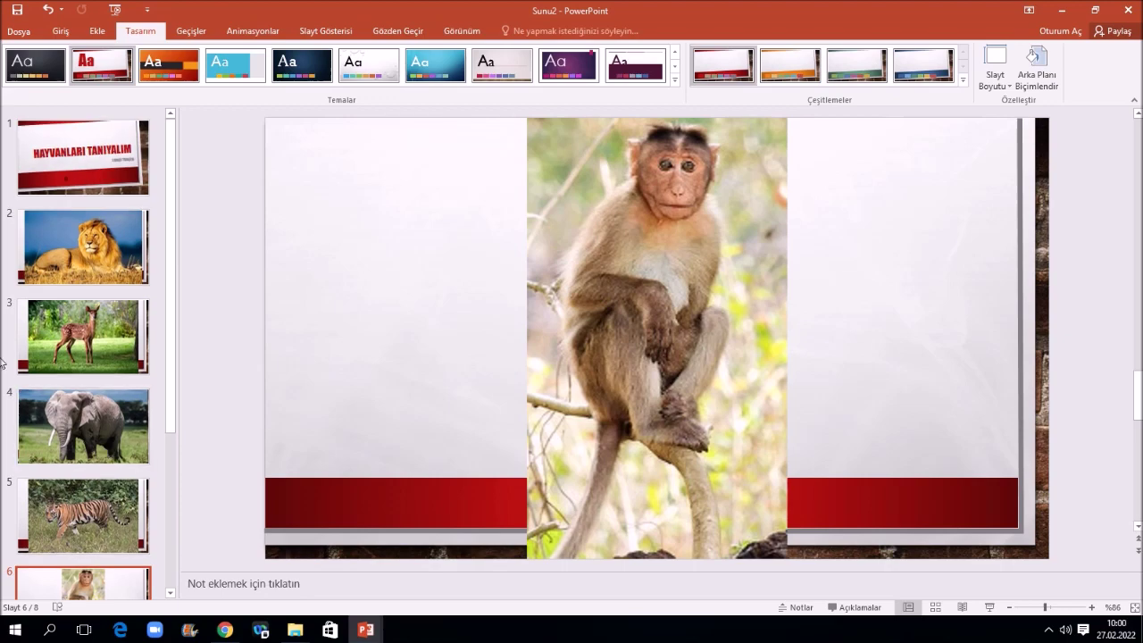
# On the lion slide, bring up the Insert tab's audio options
pyautogui.click(89, 253)
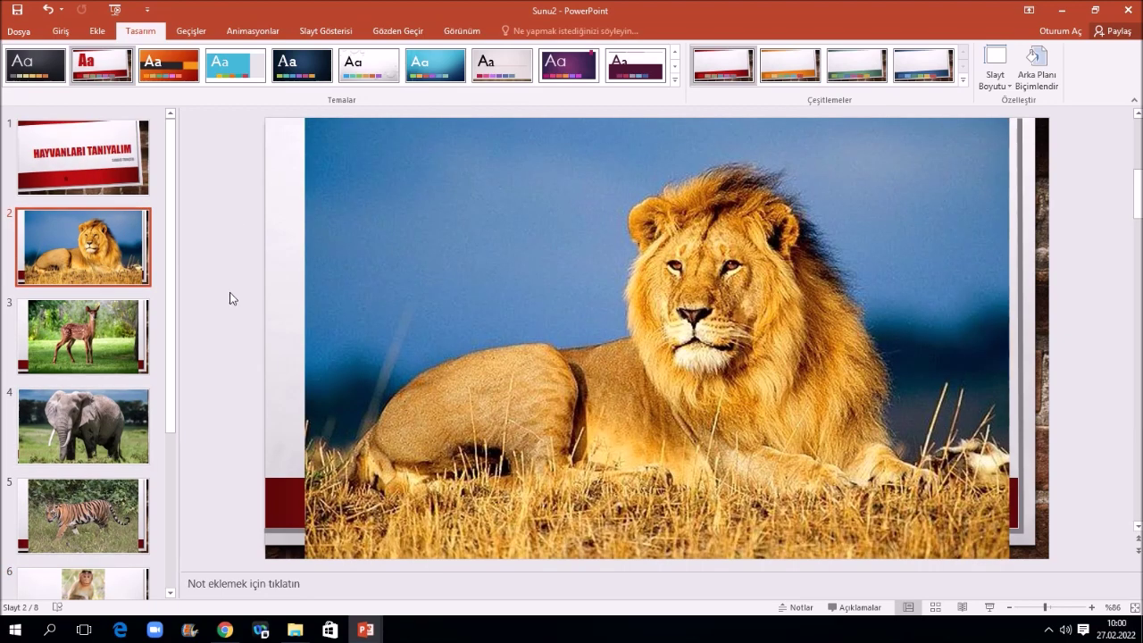
pyautogui.click(96, 30)
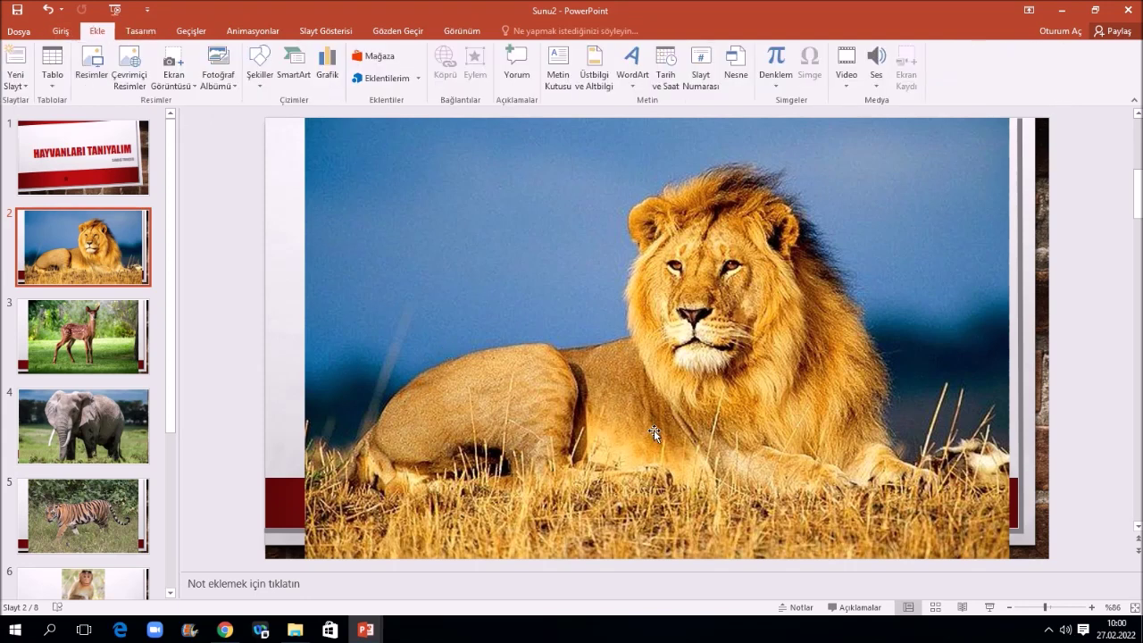
pyautogui.click(876, 61)
# Insert the 'Busy City - TrackTribe' audio file from the computer onto the lion slide
pyautogui.click(905, 105)
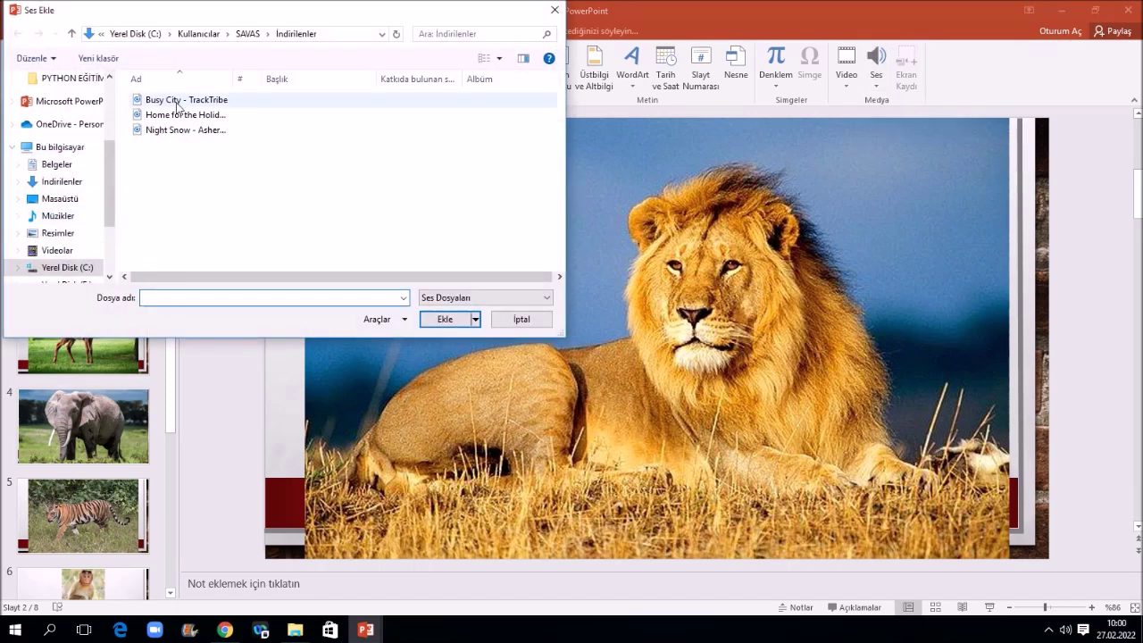
pyautogui.click(177, 100)
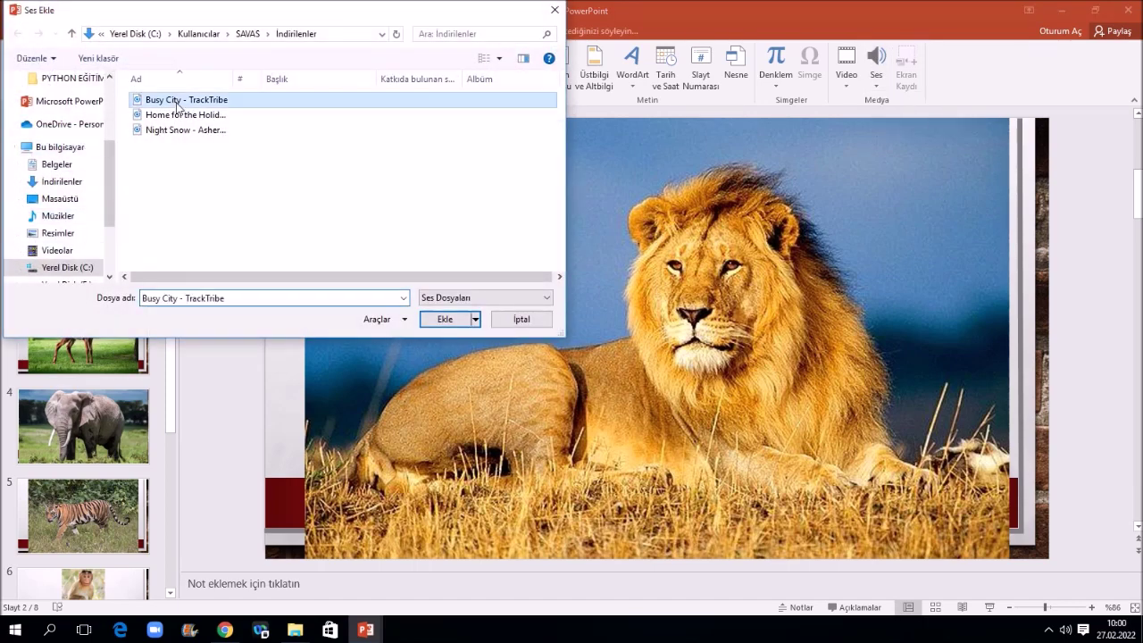
pyautogui.click(445, 319)
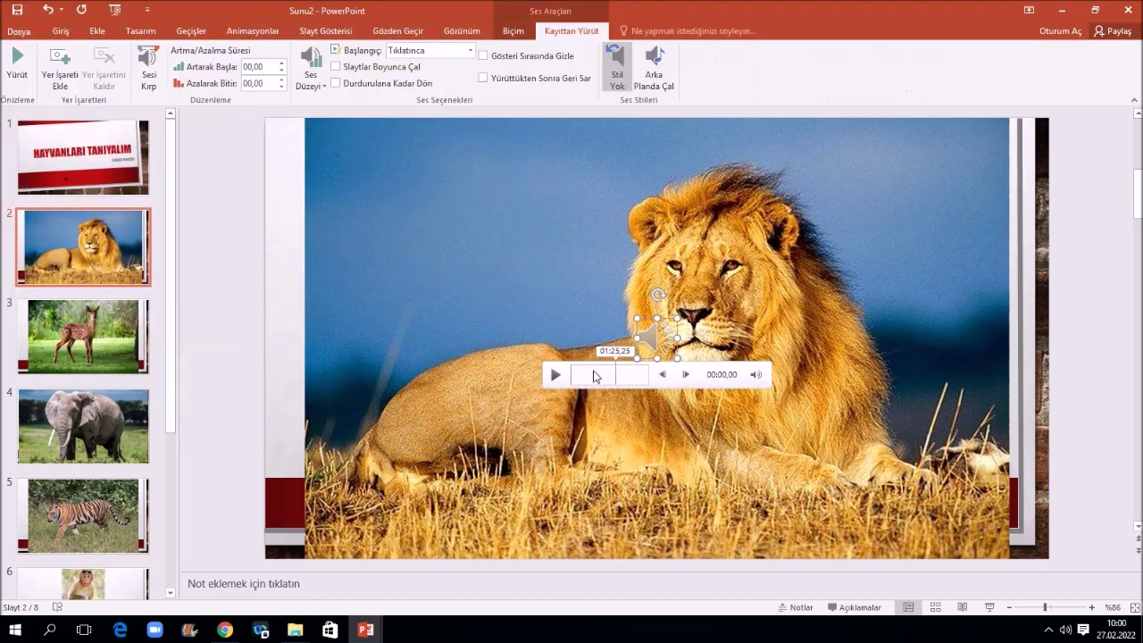
pyautogui.click(452, 205)
# Return to the title slide and begin inserting audio from the computer again
pyautogui.scroll(1, 275, 345)
pyautogui.click(83, 250)
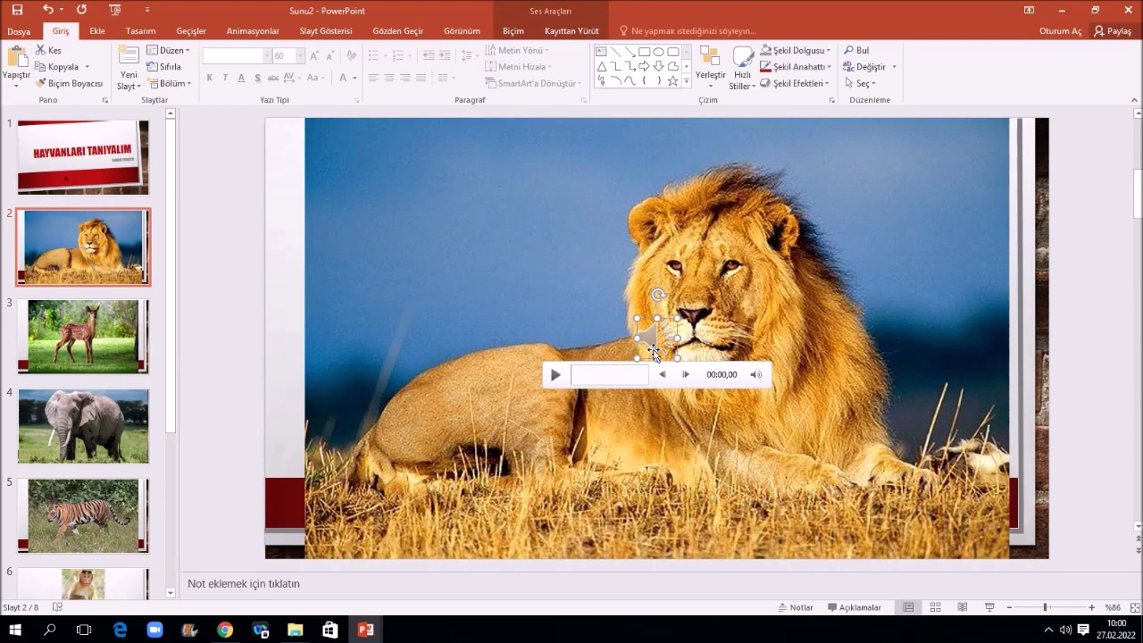
pyautogui.click(655, 353)
pyautogui.scroll(1, 393, 393)
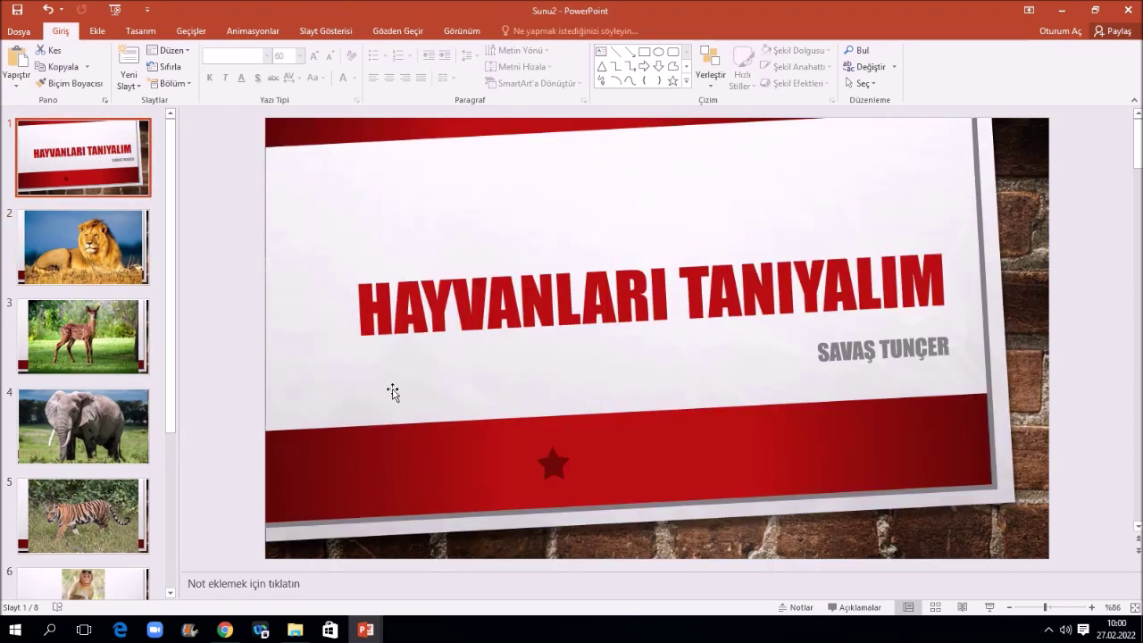
pyautogui.click(97, 31)
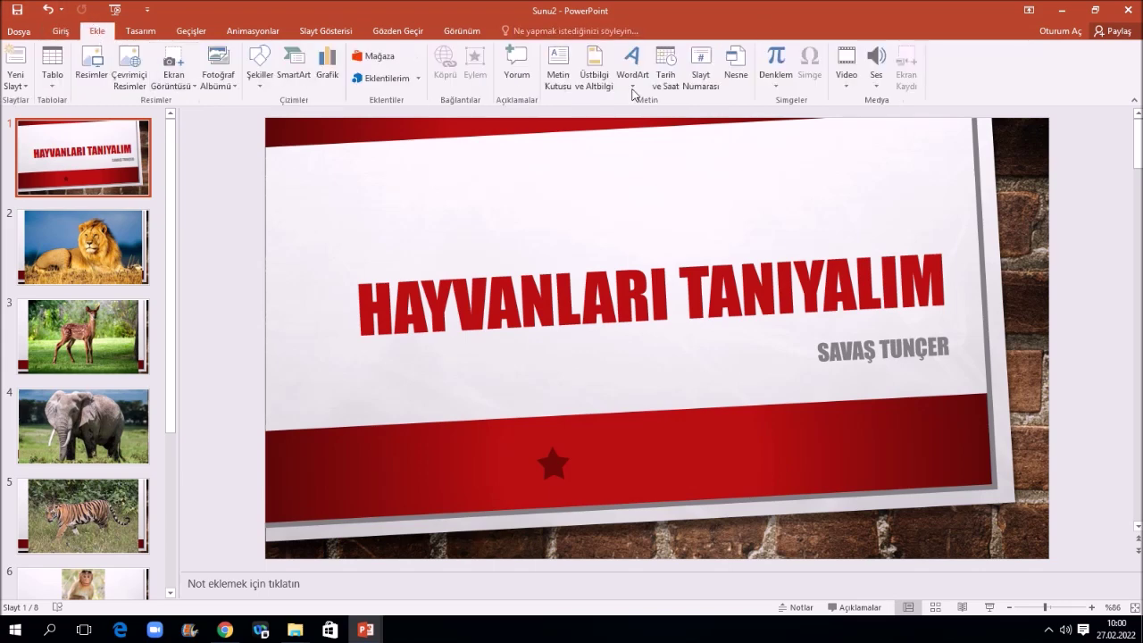
pyautogui.click(876, 67)
pyautogui.click(879, 103)
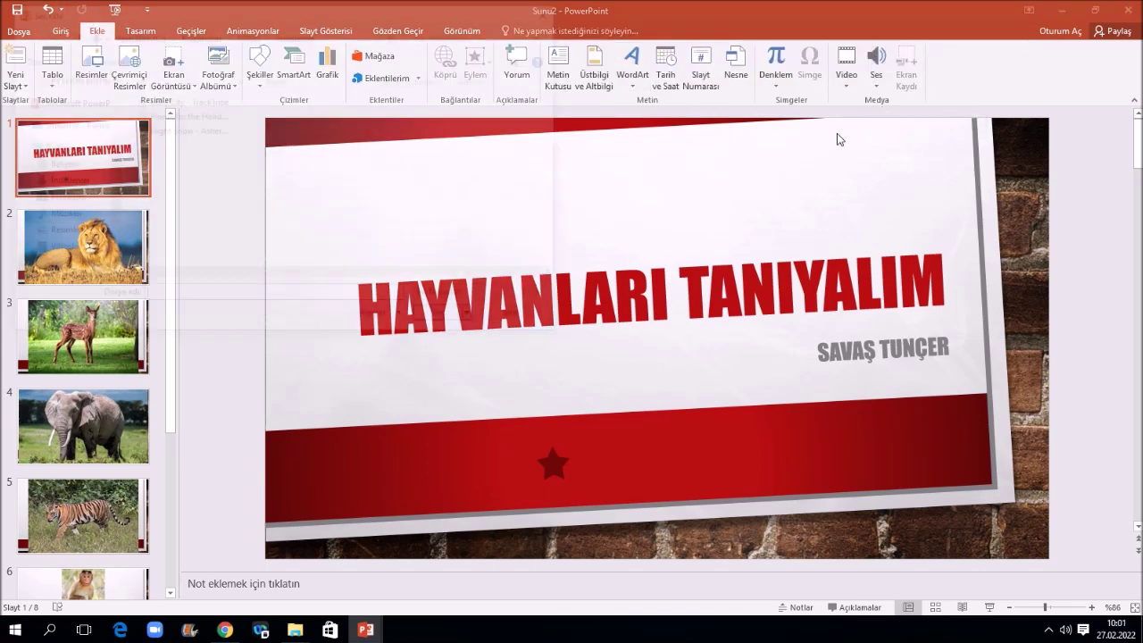
# Add Busy City to the title slide: start automatically, play across slides, hide during show; run show
pyautogui.click(161, 100)
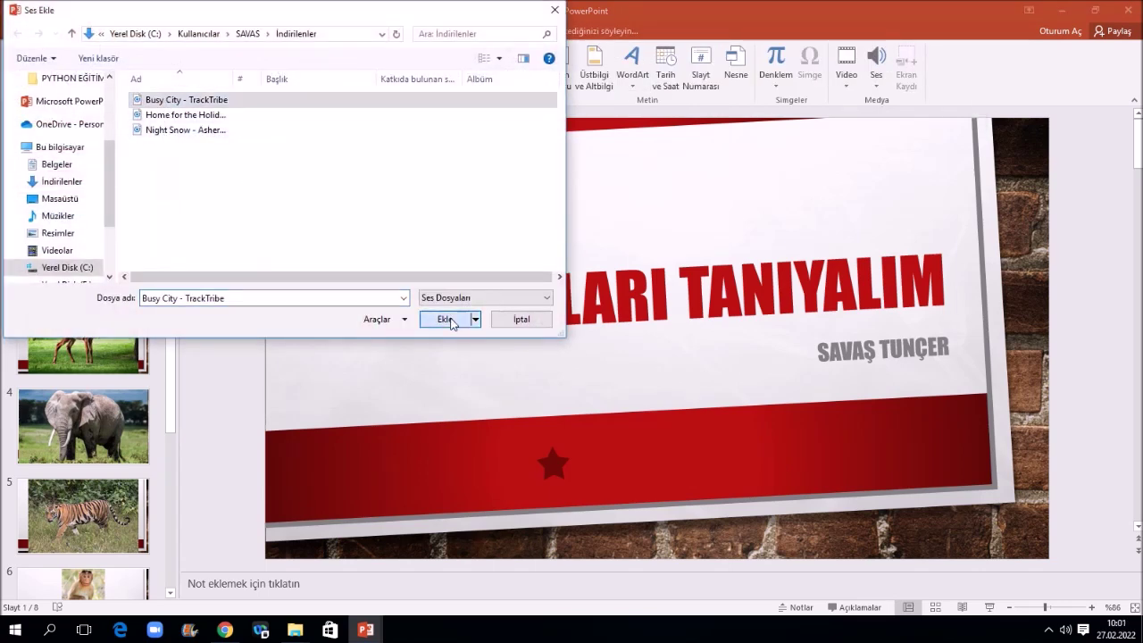
pyautogui.click(451, 320)
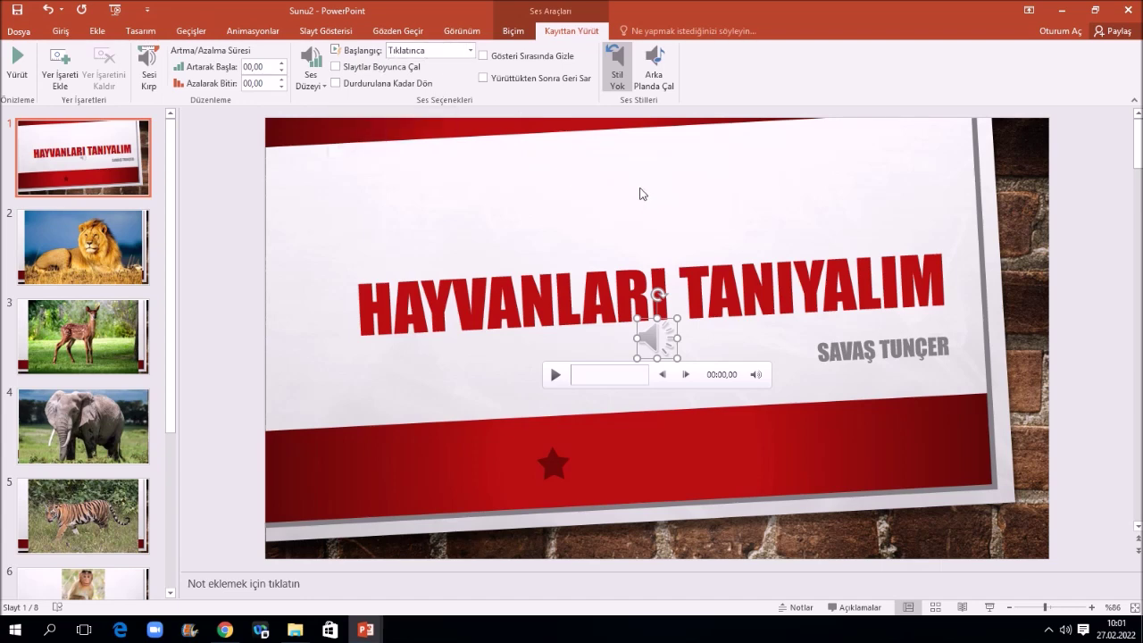
pyautogui.click(447, 51)
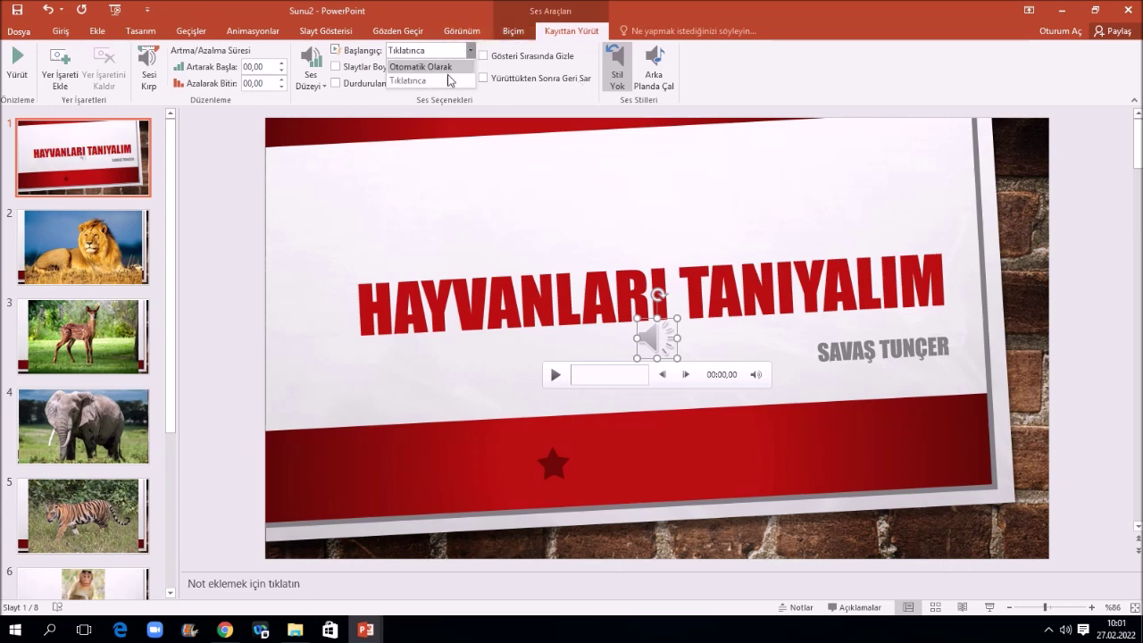
pyautogui.click(443, 67)
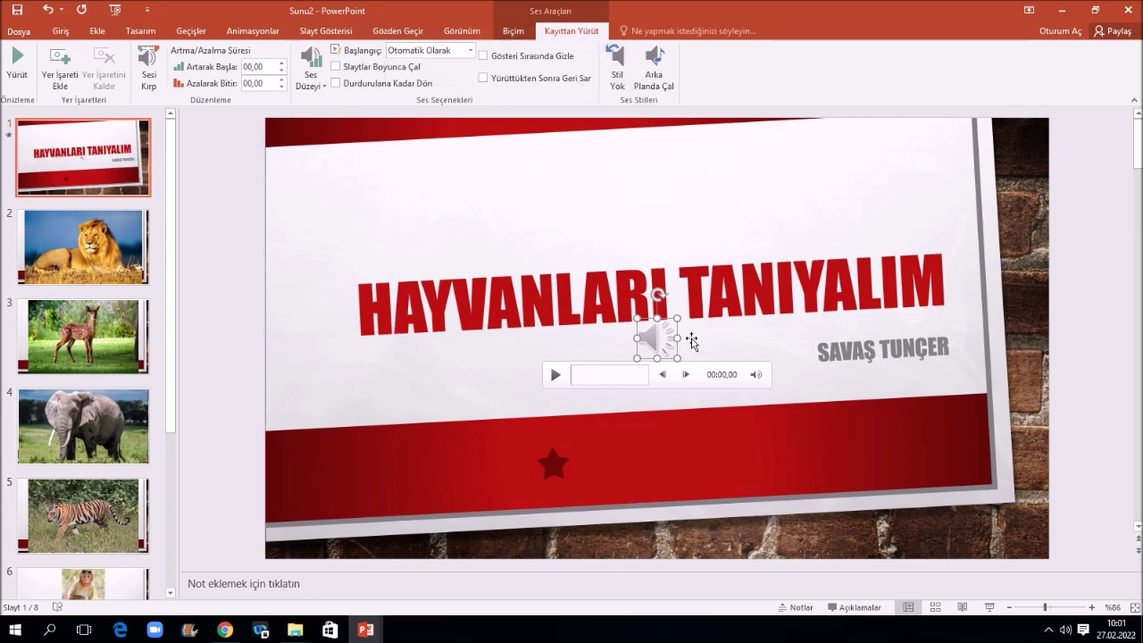
pyautogui.click(336, 67)
pyautogui.click(989, 607)
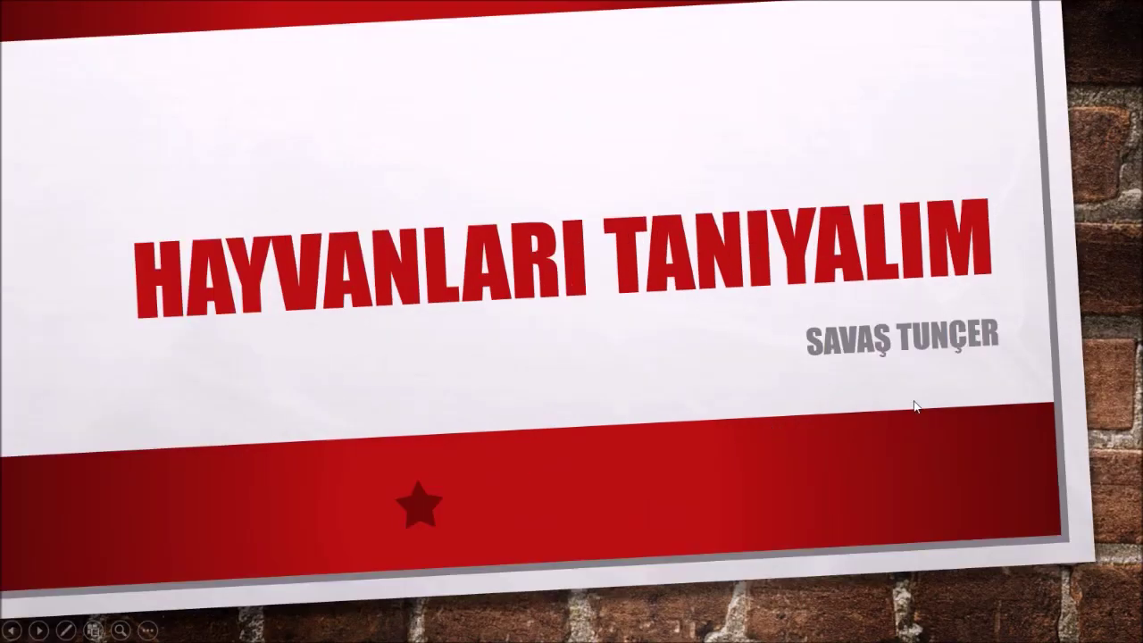
# Advance the slide show through the lion and deer slides, then end it
pyautogui.click(914, 406)
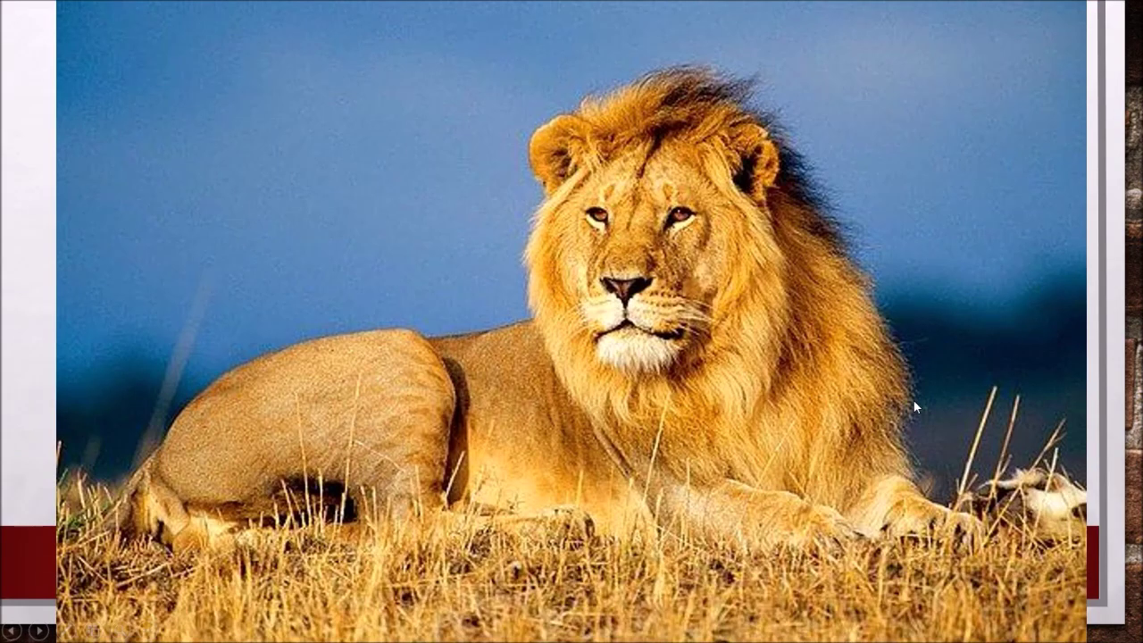
pyautogui.click(915, 406)
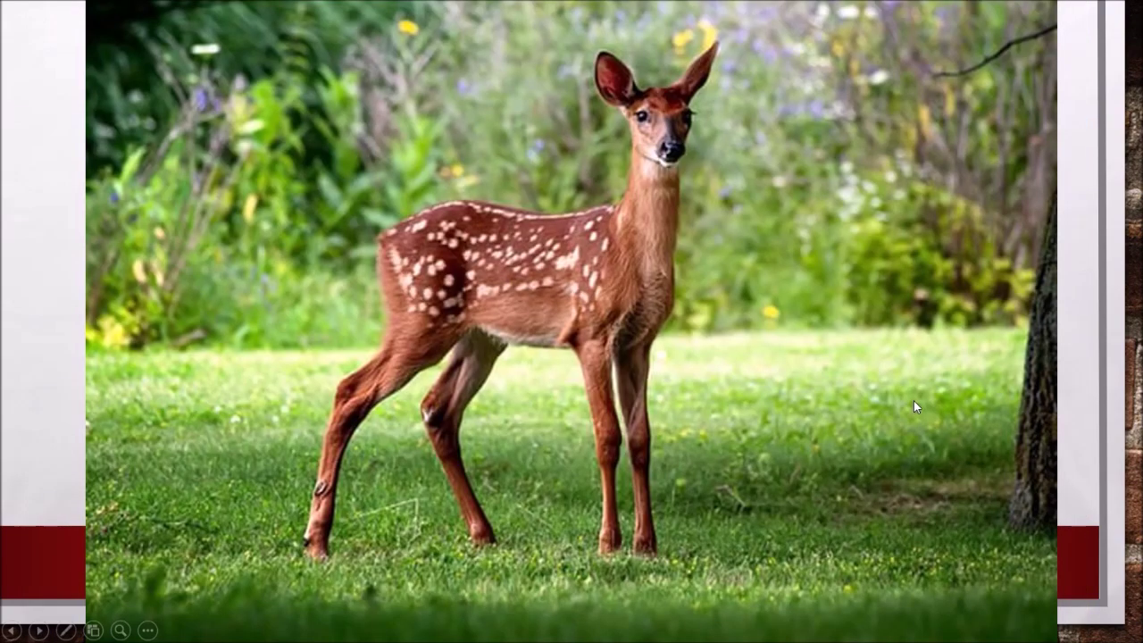
pyautogui.press('Escape')
# Bring the title slide back into the editor and show its transition settings
pyautogui.click(85, 157)
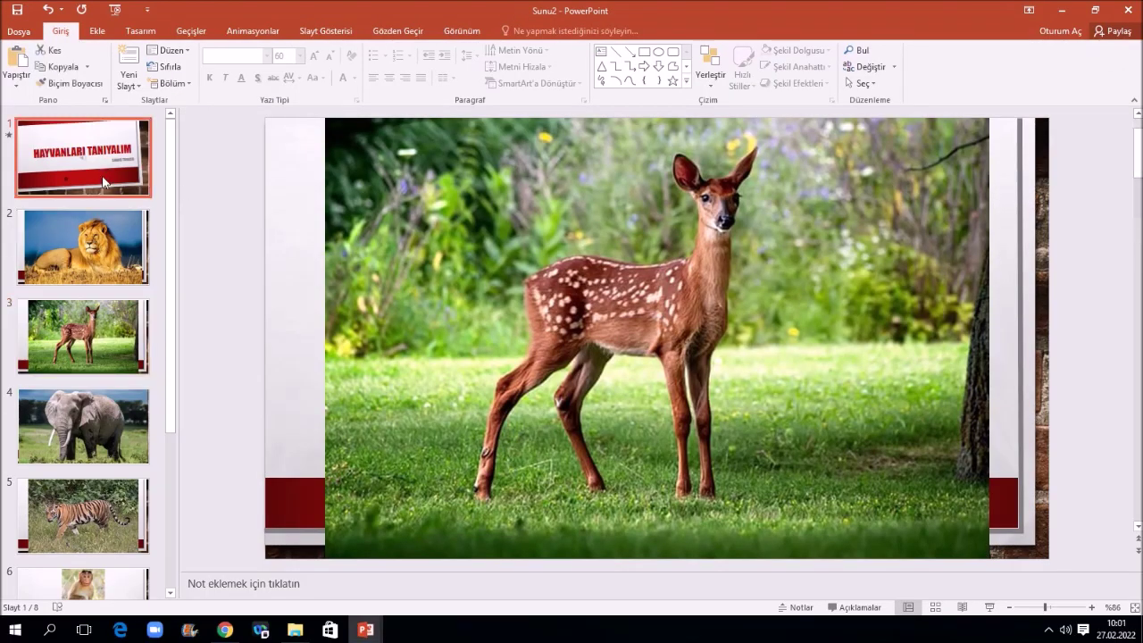
pyautogui.click(112, 241)
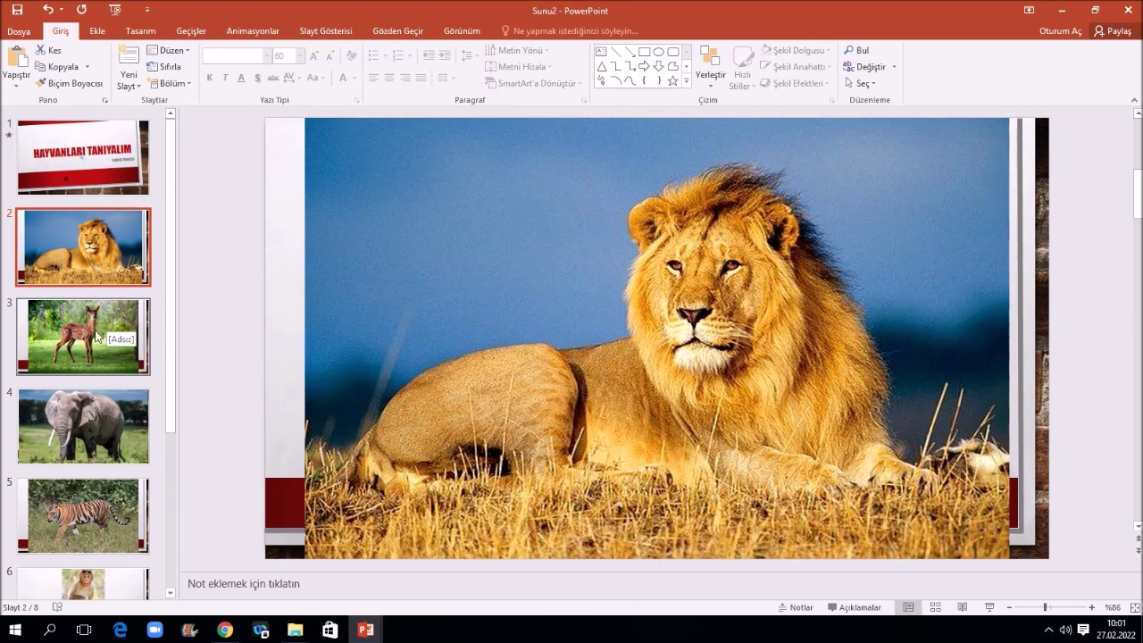
pyautogui.click(90, 138)
pyautogui.click(191, 30)
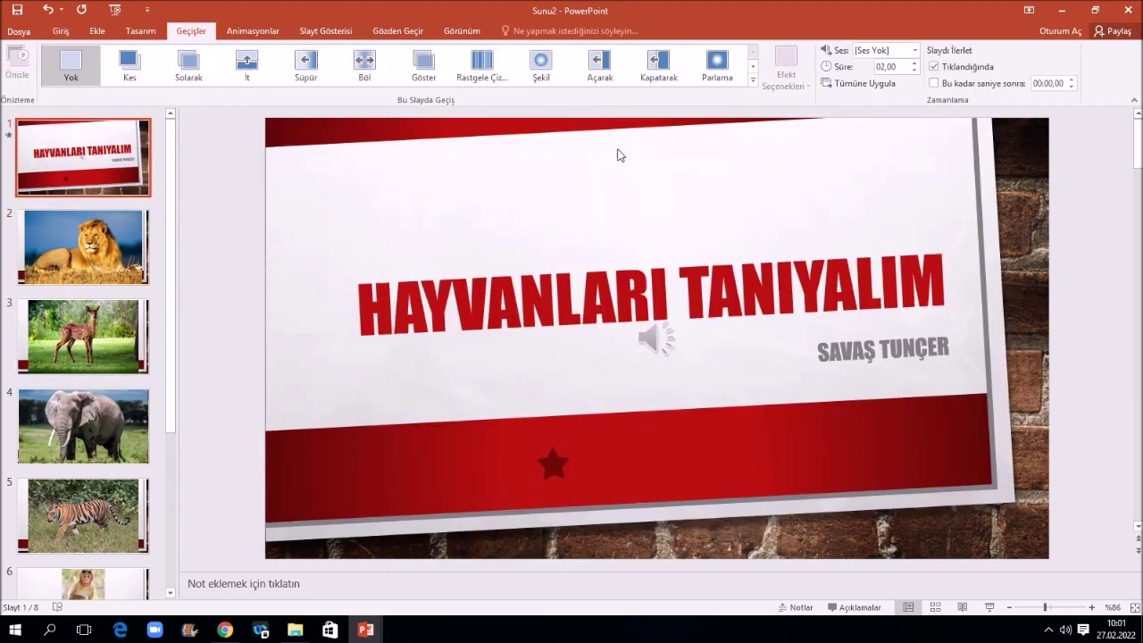
# Apply the Solarak (Fade) transition to all slides and turn off advancing on mouse click
pyautogui.click(753, 81)
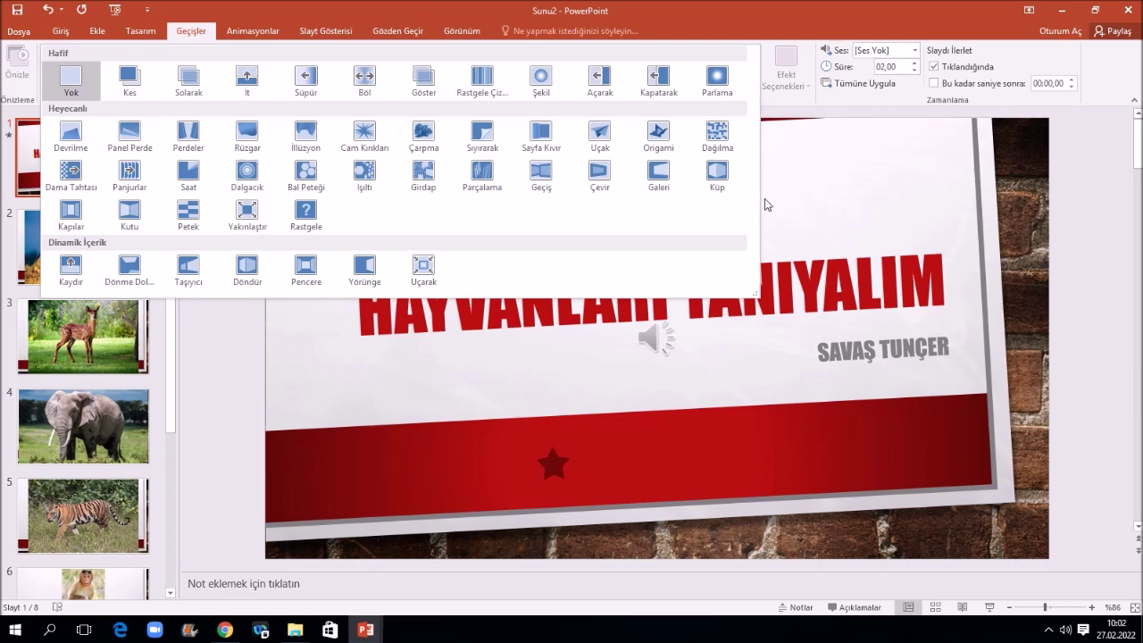
pyautogui.click(188, 78)
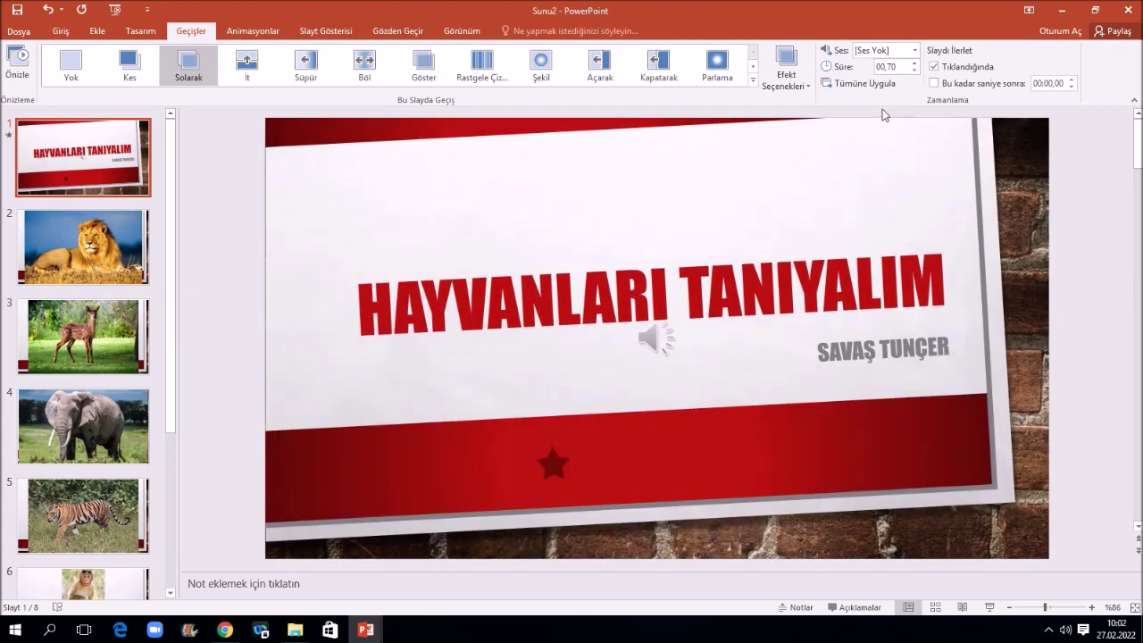
pyautogui.click(856, 85)
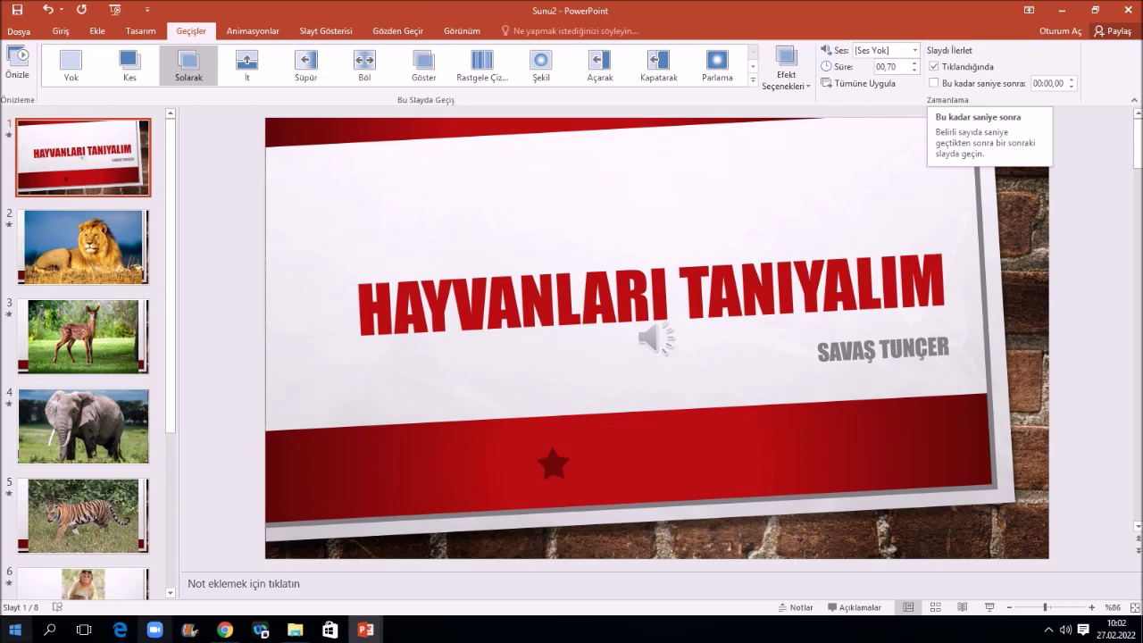
pyautogui.click(933, 68)
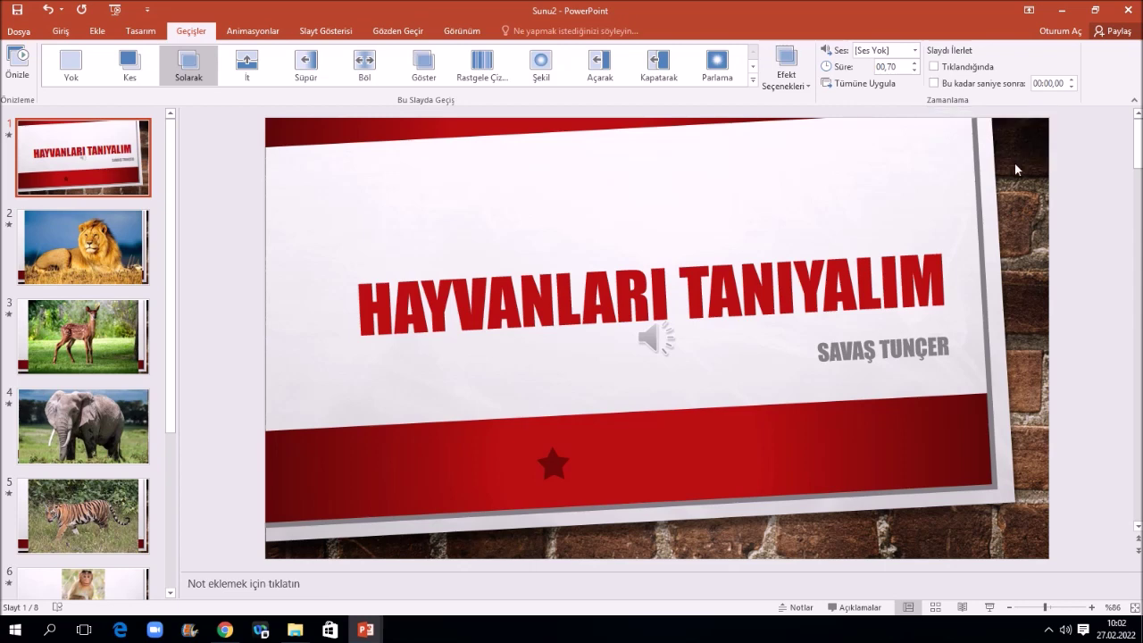
# Set slides to advance automatically after 00:03,00 and test it in the slide show
pyautogui.click(934, 83)
pyautogui.click(1054, 83)
pyautogui.write('3')
pyautogui.click(989, 607)
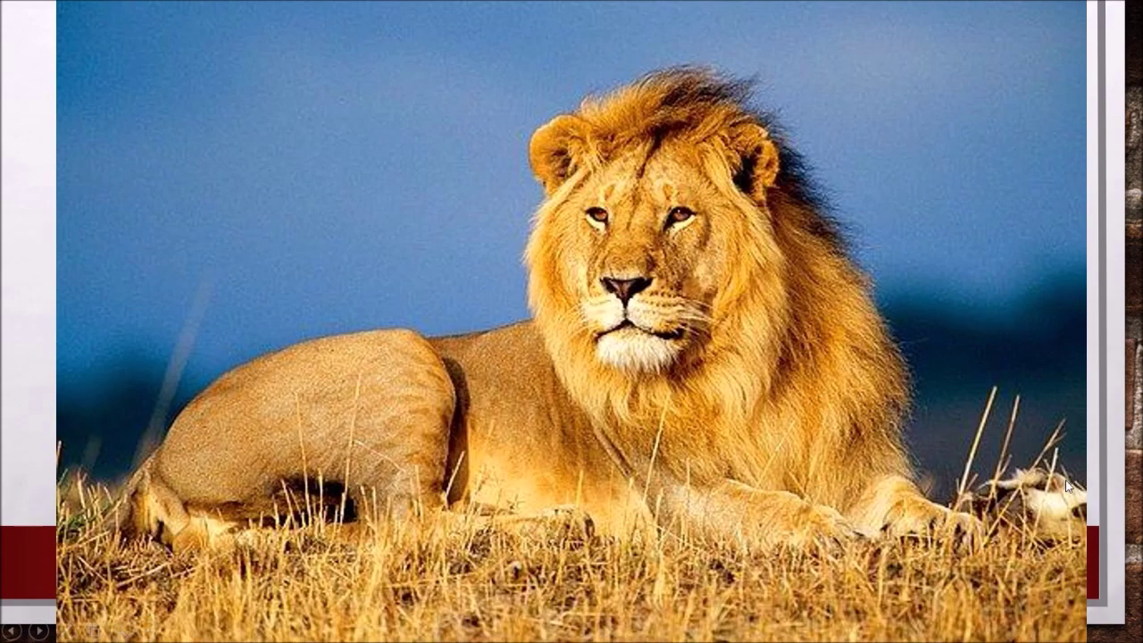
pyautogui.press('Escape')
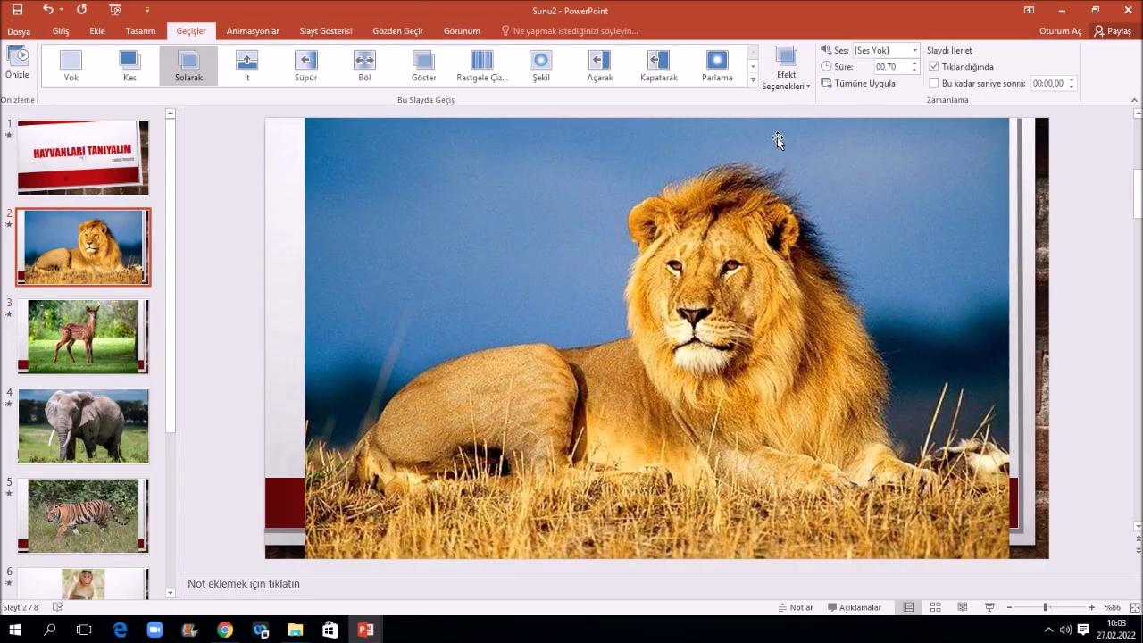
# Give the lion slide a 3-second auto-advance with no click, and check the deer, elephant and tiger timings
pyautogui.click(960, 72)
pyautogui.write('3')
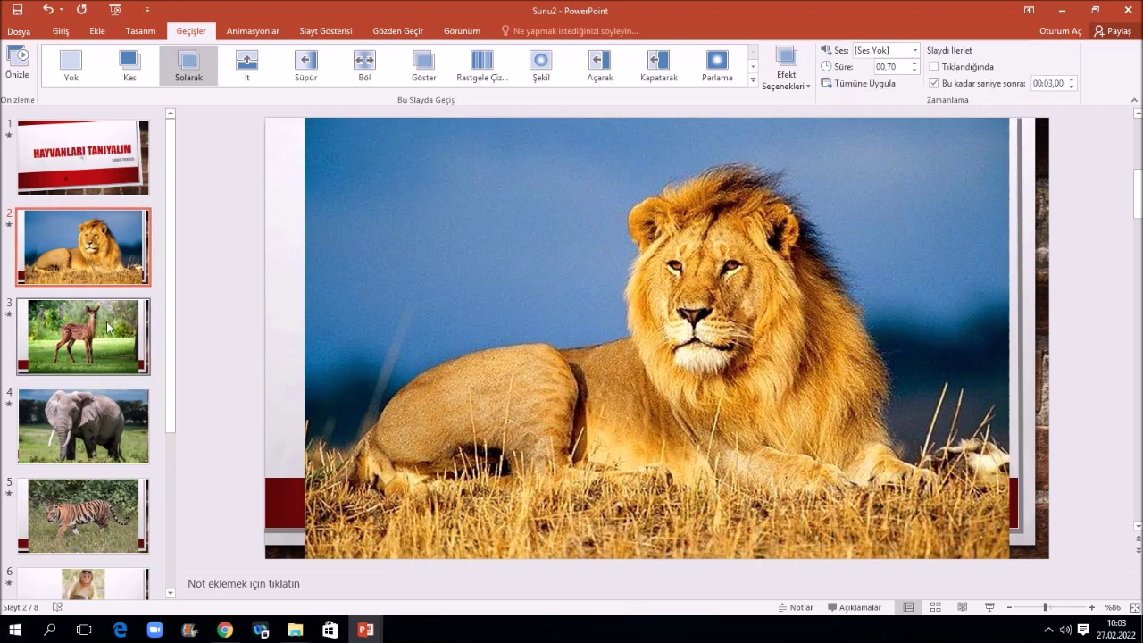
pyautogui.click(107, 334)
pyautogui.click(112, 427)
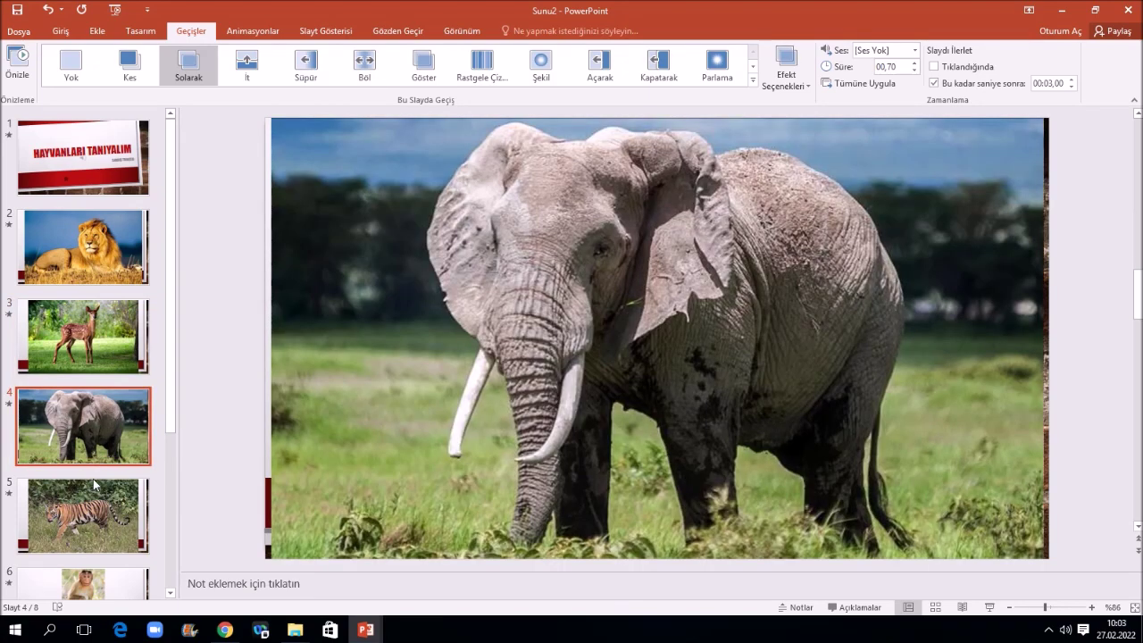
pyautogui.click(123, 484)
pyautogui.press('Home')
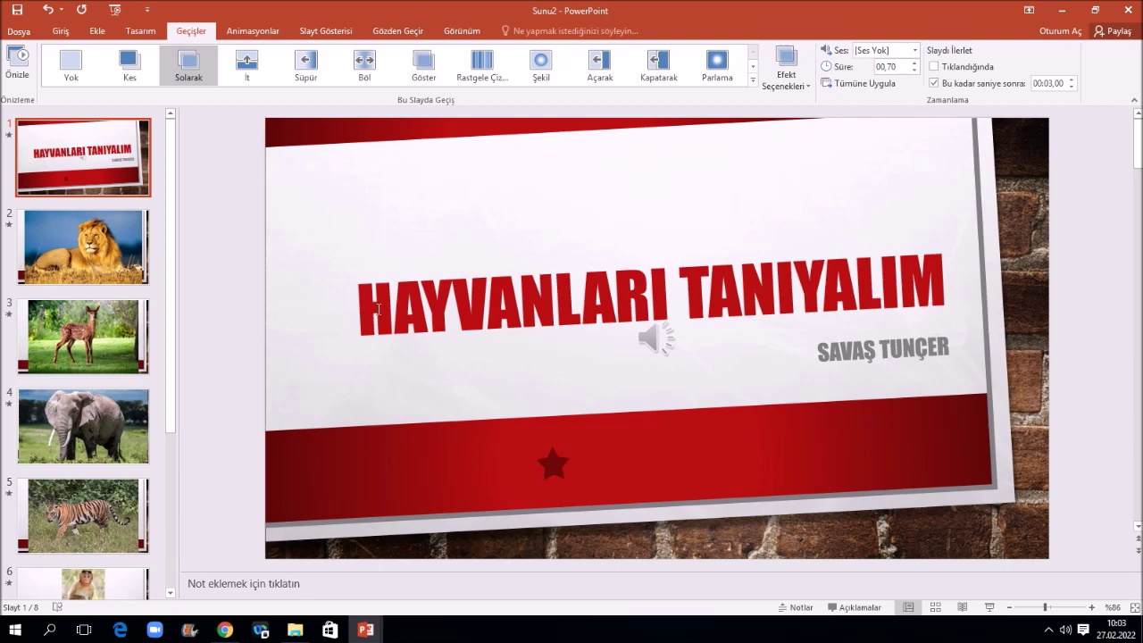
pyautogui.scroll(-1, 95, 441)
pyautogui.scroll(-2, 94, 441)
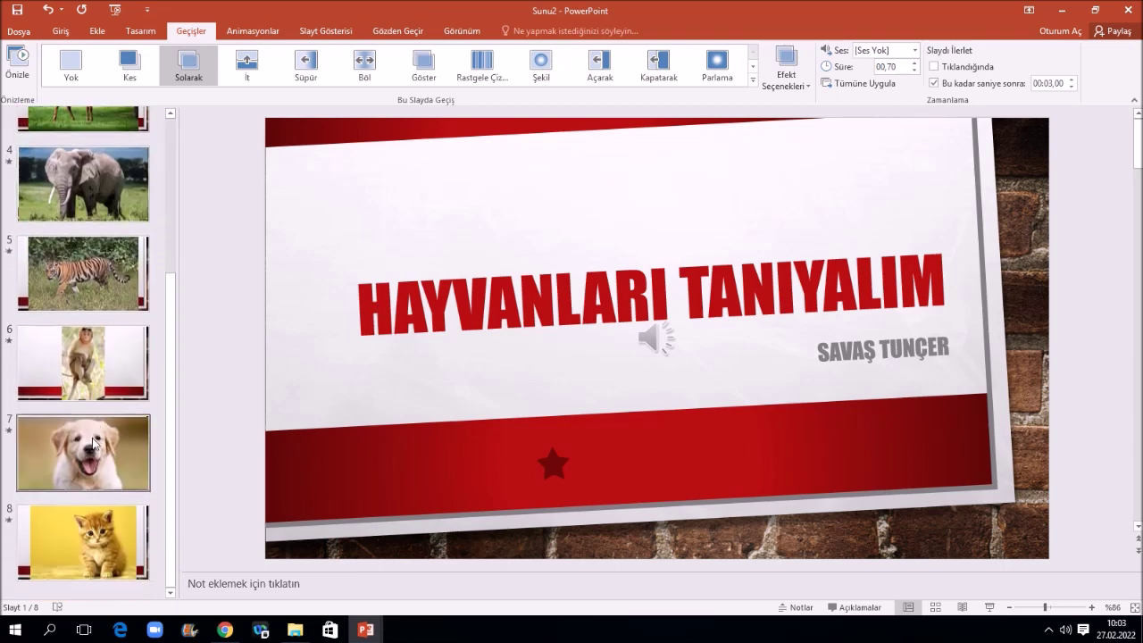
pyautogui.click(67, 389)
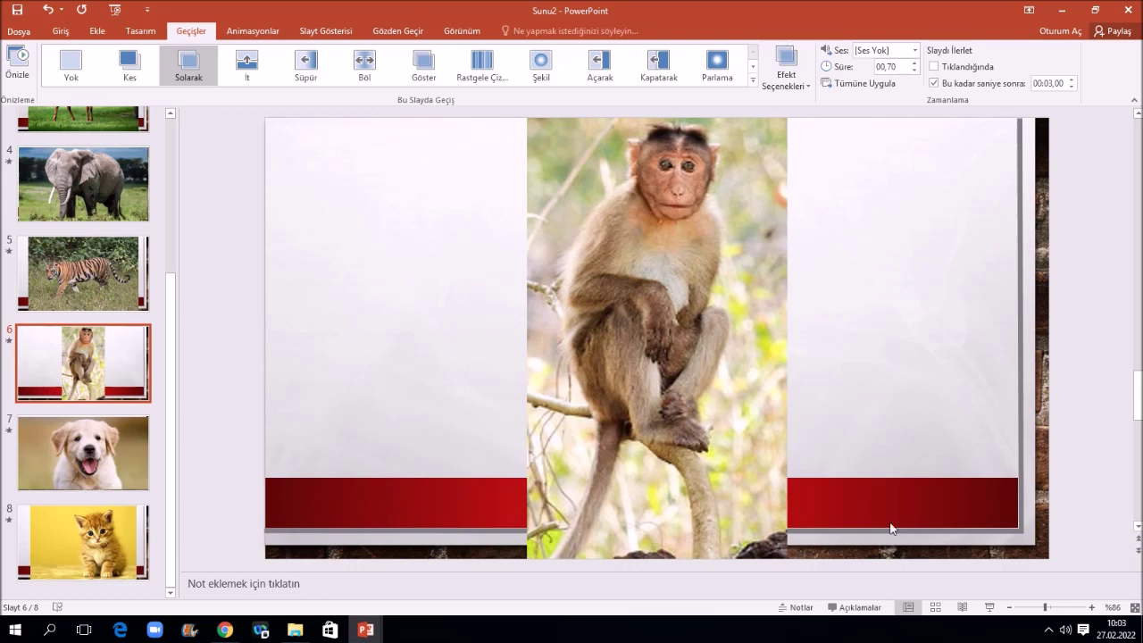
# Insert a text box on the right panel reading 'Maymun bir Afrika yaban hayvanıdır'
pyautogui.click(96, 31)
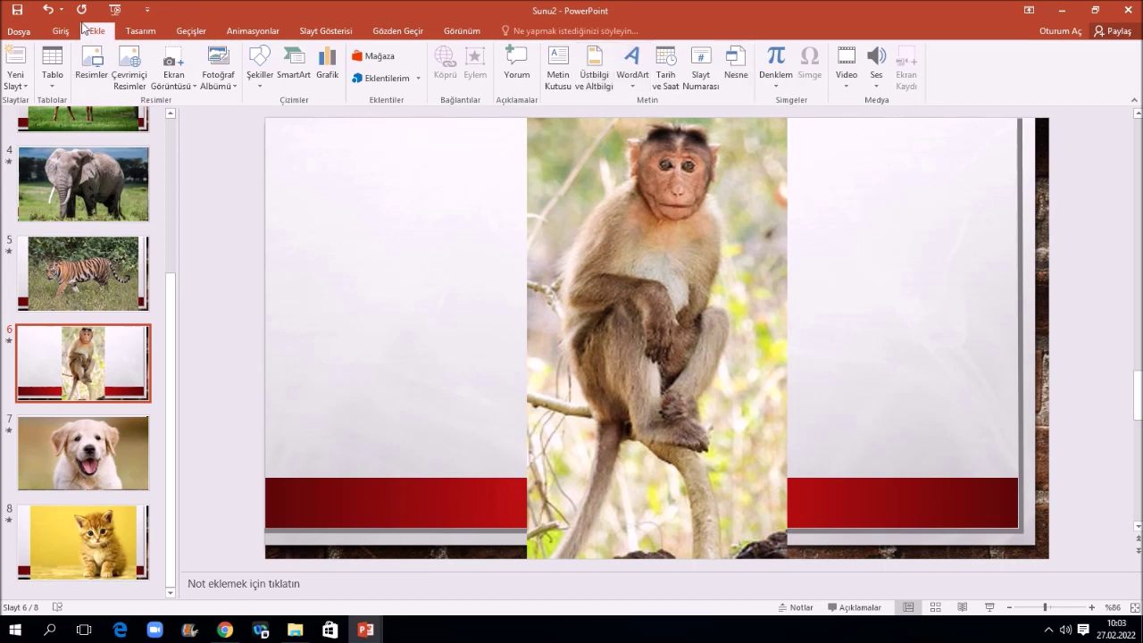
pyautogui.click(556, 70)
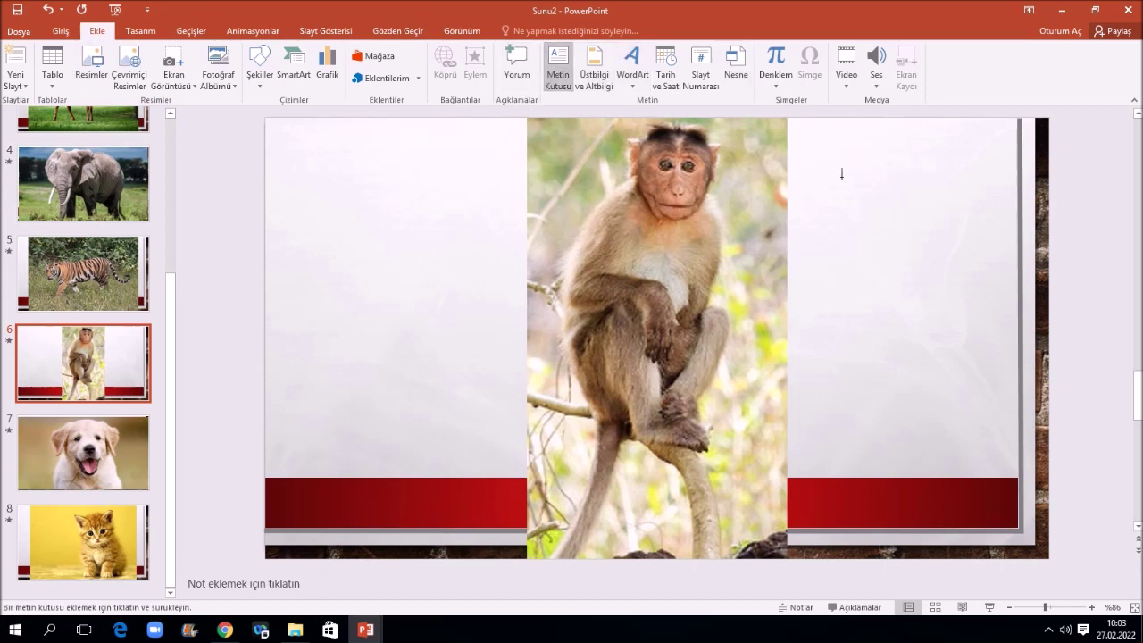
pyautogui.click(834, 167)
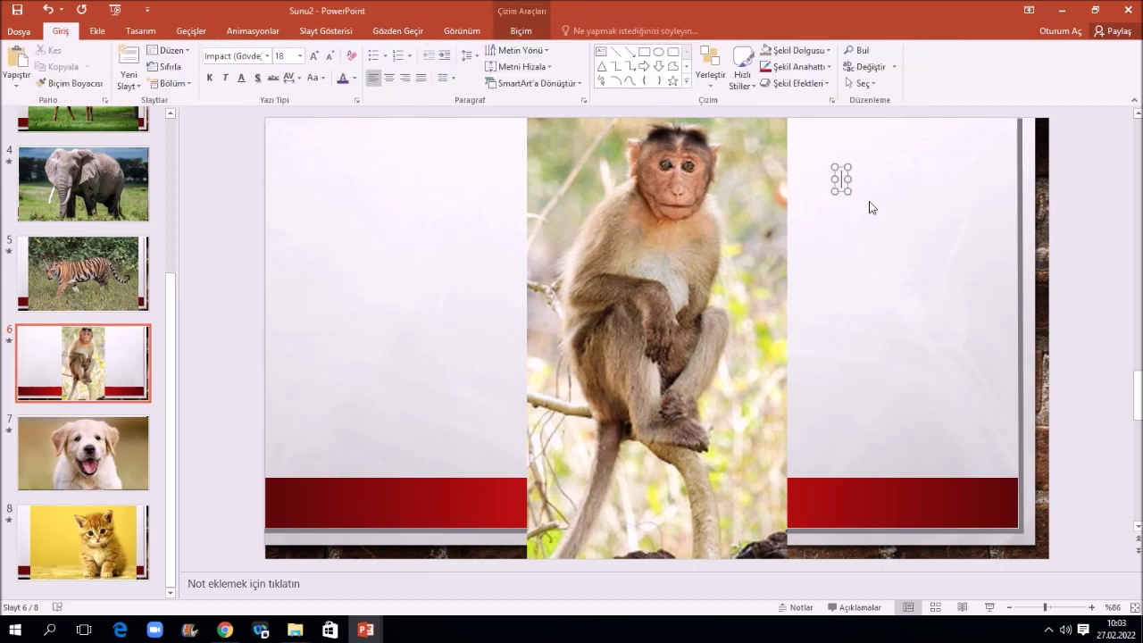
pyautogui.write('Maymun')
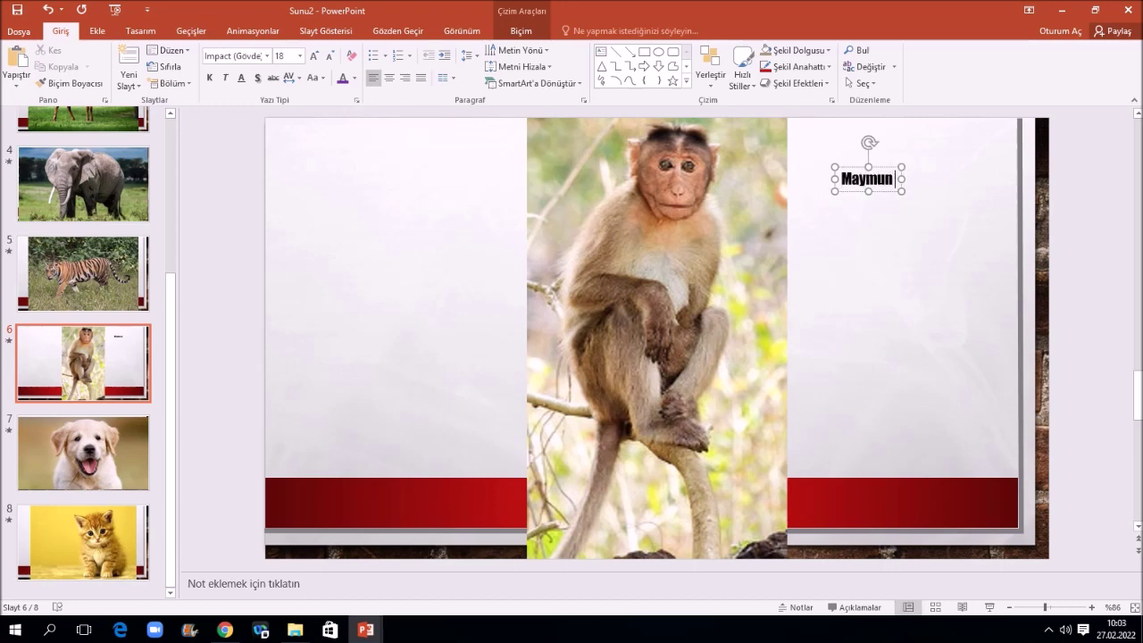
pyautogui.write(' bir afrika yaban hayvanıdır')
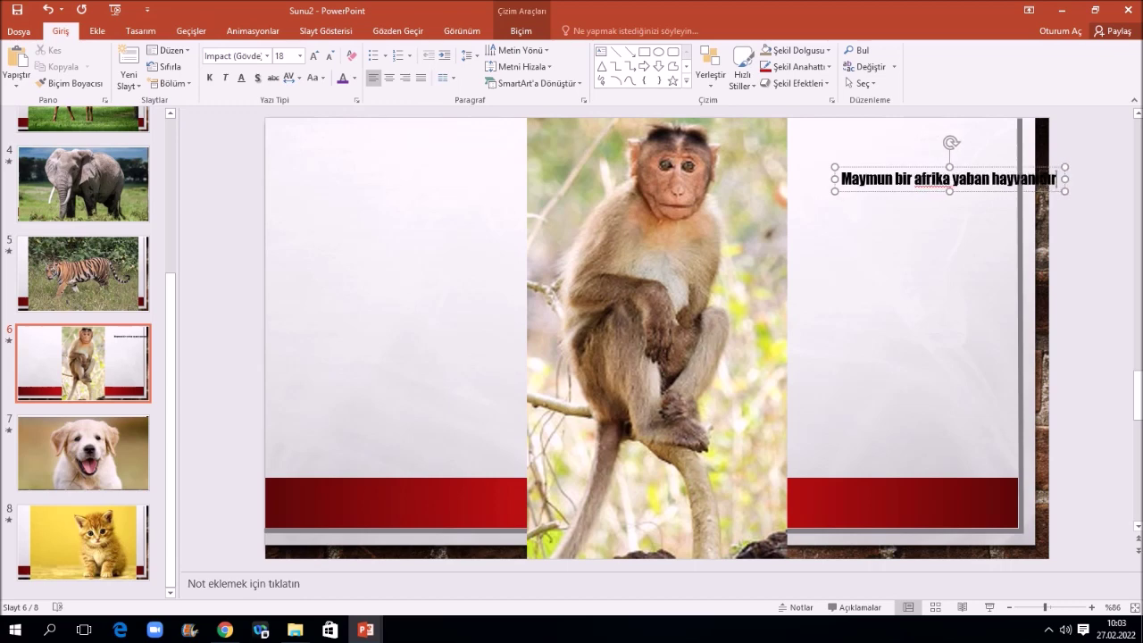
# Narrow the caption box so it wraps onto two lines and nudge it left and down
pyautogui.moveTo(1065, 191); pyautogui.dragTo(981, 209)
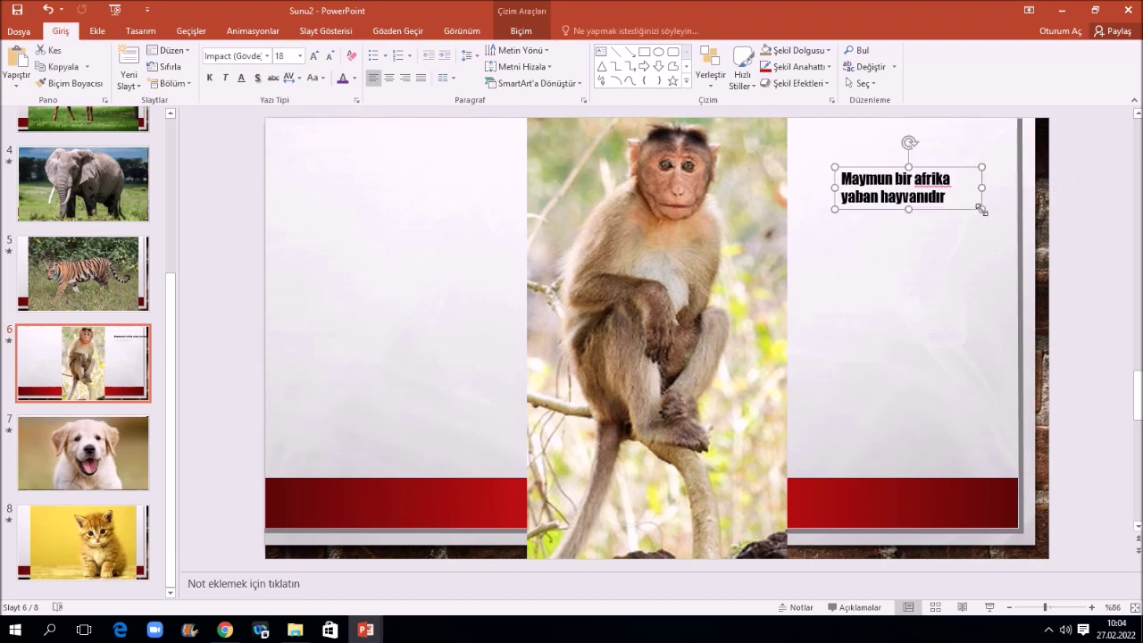
pyautogui.moveTo(871, 168); pyautogui.dragTo(849, 187)
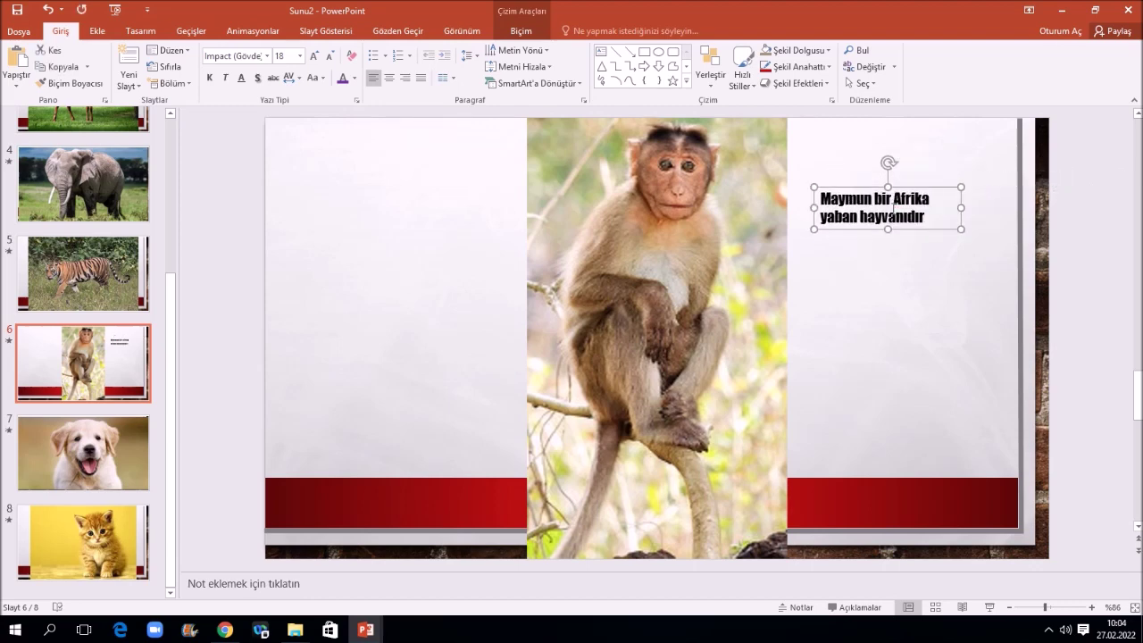
pyautogui.click(520, 30)
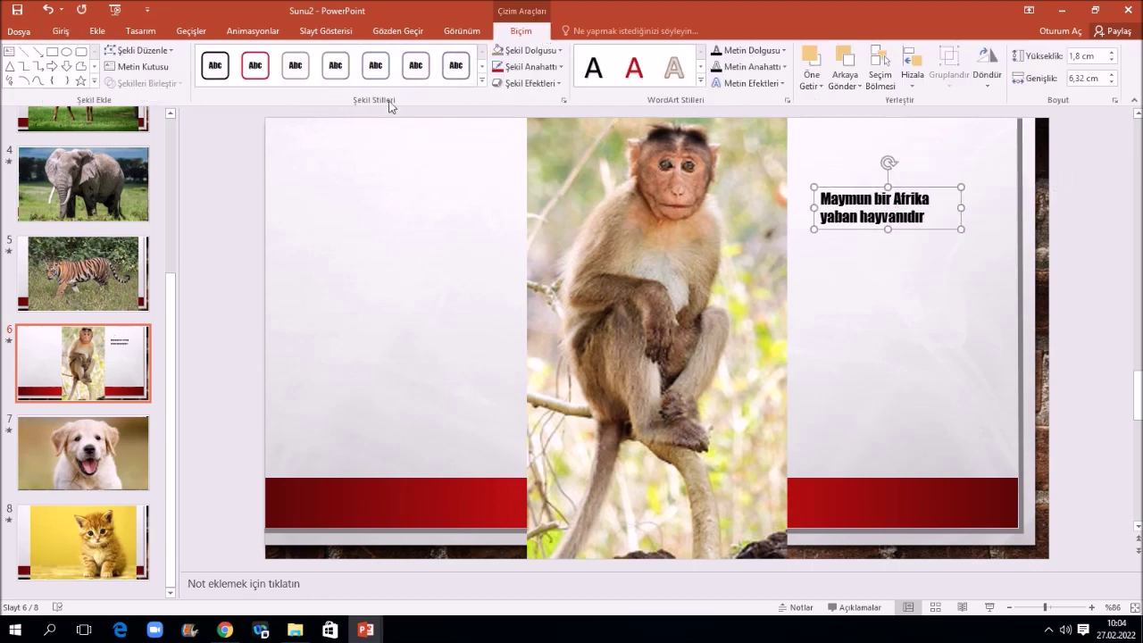
# Try red and tan shape styles, widen the caption box, and settle on the red style
pyautogui.click(482, 82)
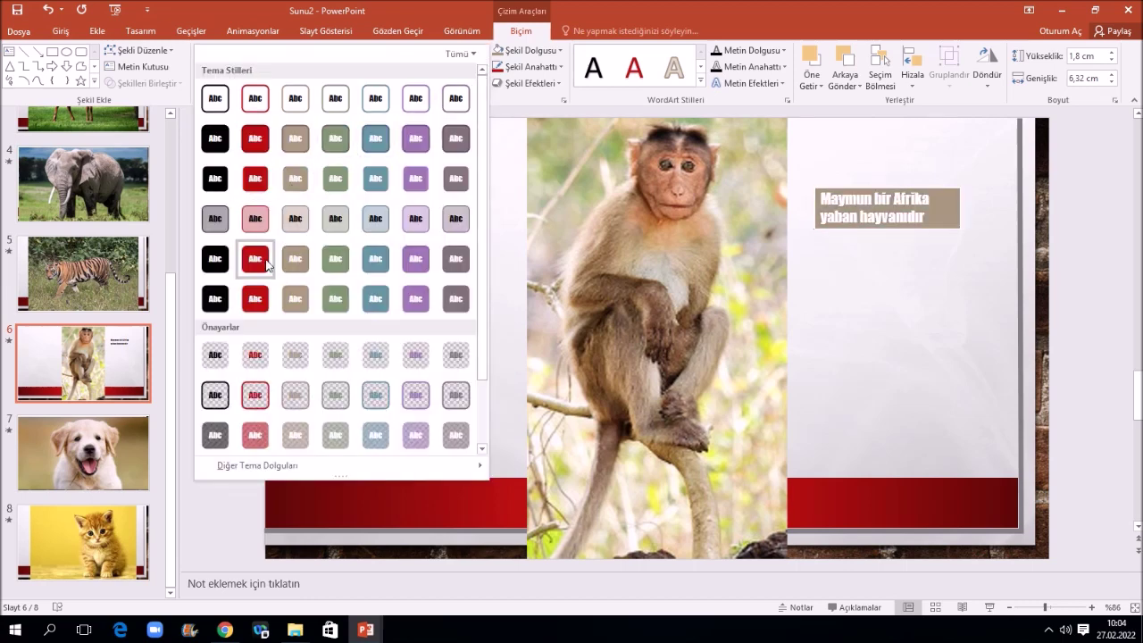
pyautogui.click(266, 264)
pyautogui.click(480, 93)
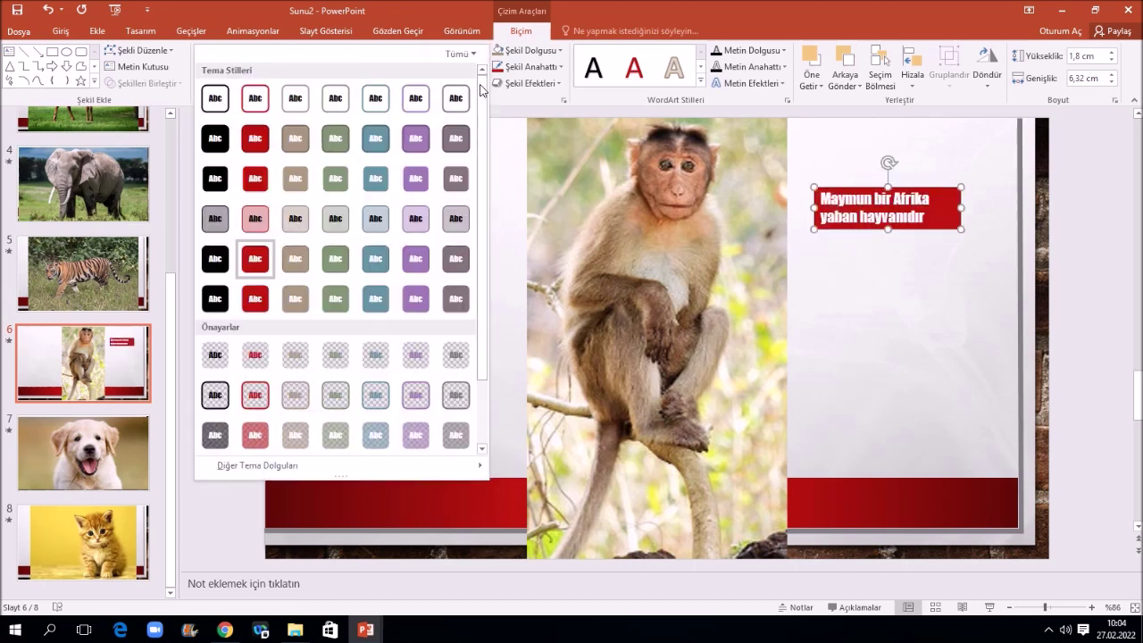
pyautogui.click(294, 298)
pyautogui.moveTo(963, 229); pyautogui.dragTo(980, 242)
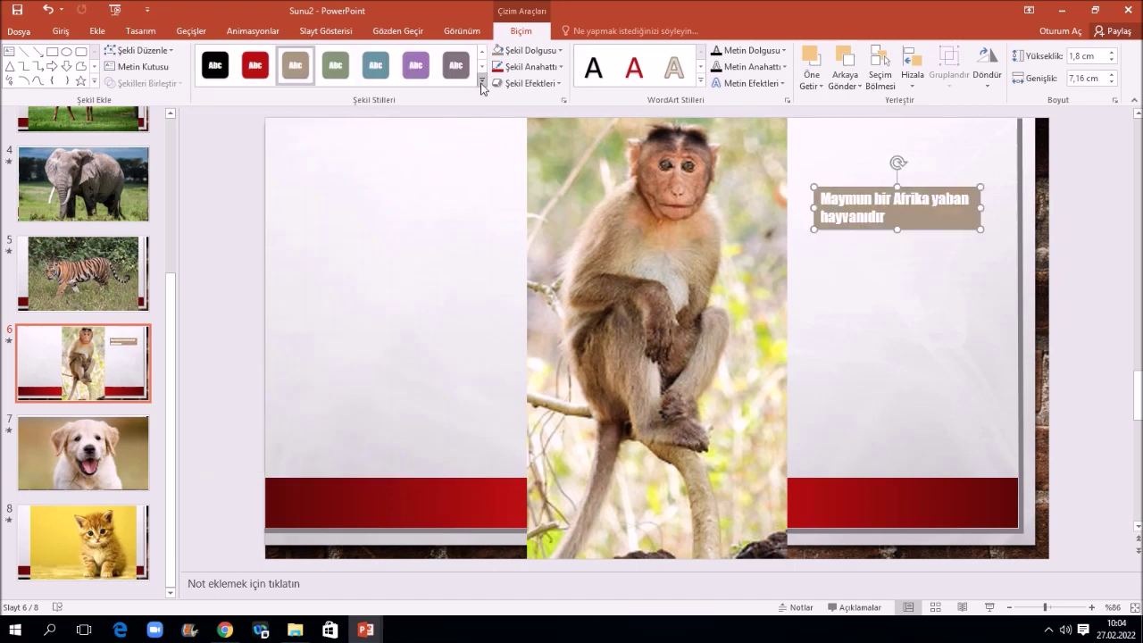
pyautogui.click(482, 82)
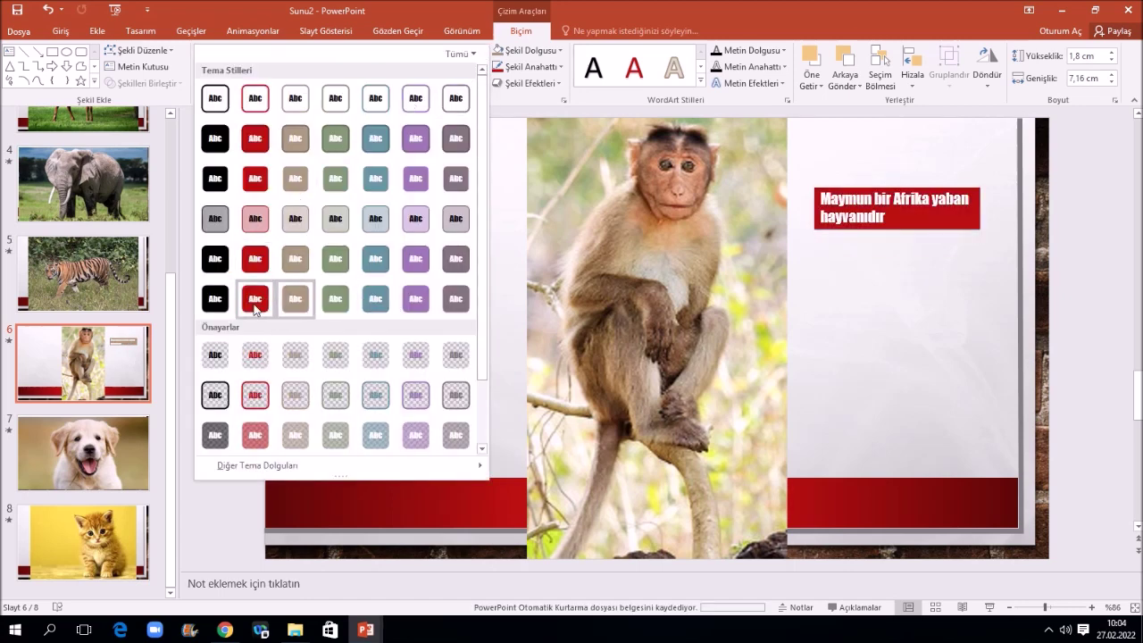
pyautogui.click(255, 298)
pyautogui.click(950, 323)
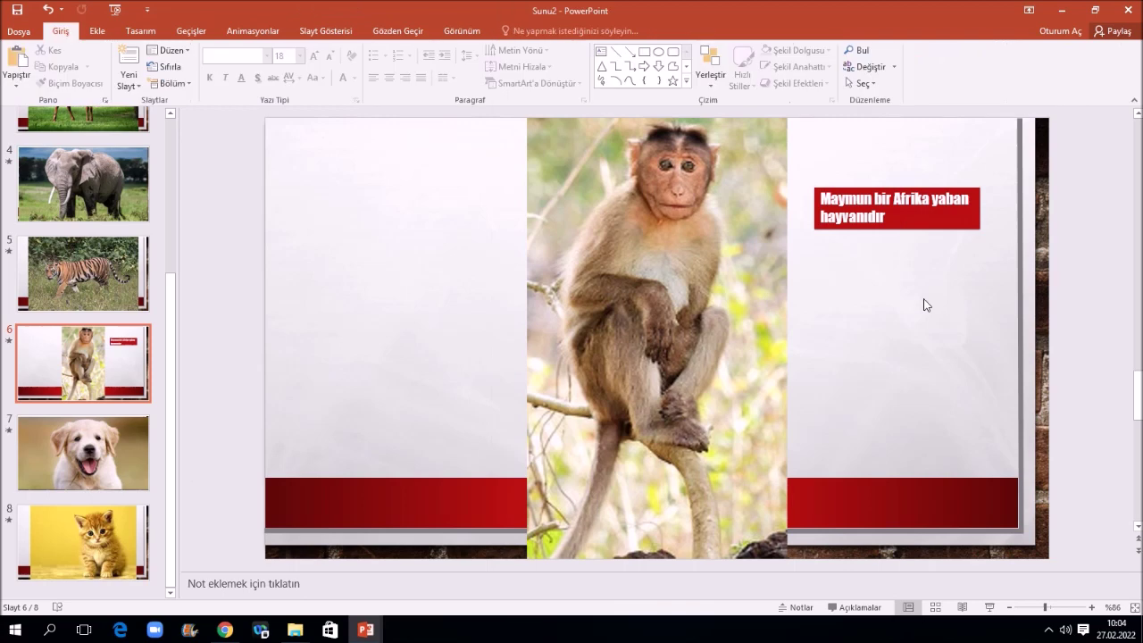